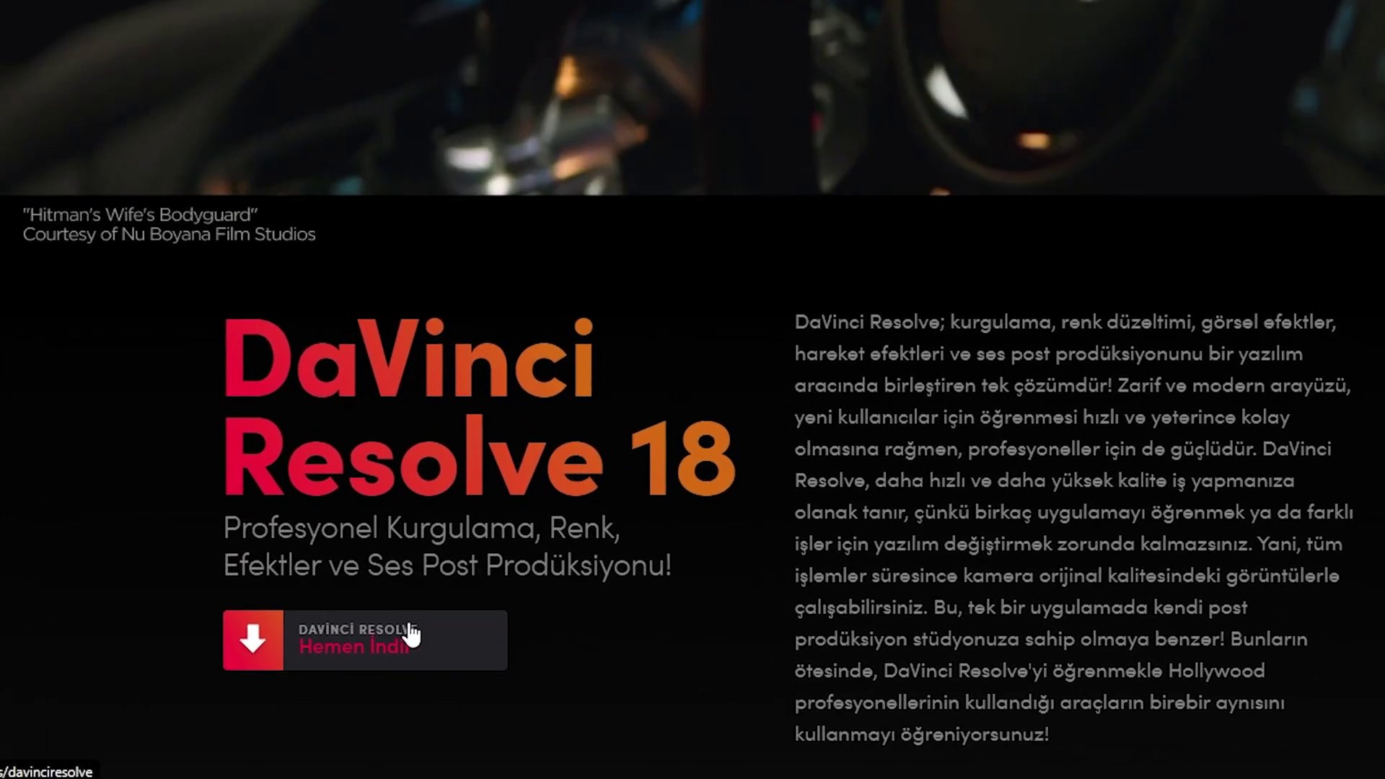
Start the DaVinci Resolve 18 download, and in the installed program create a new project named Untitled Project 1.
click(388, 624)
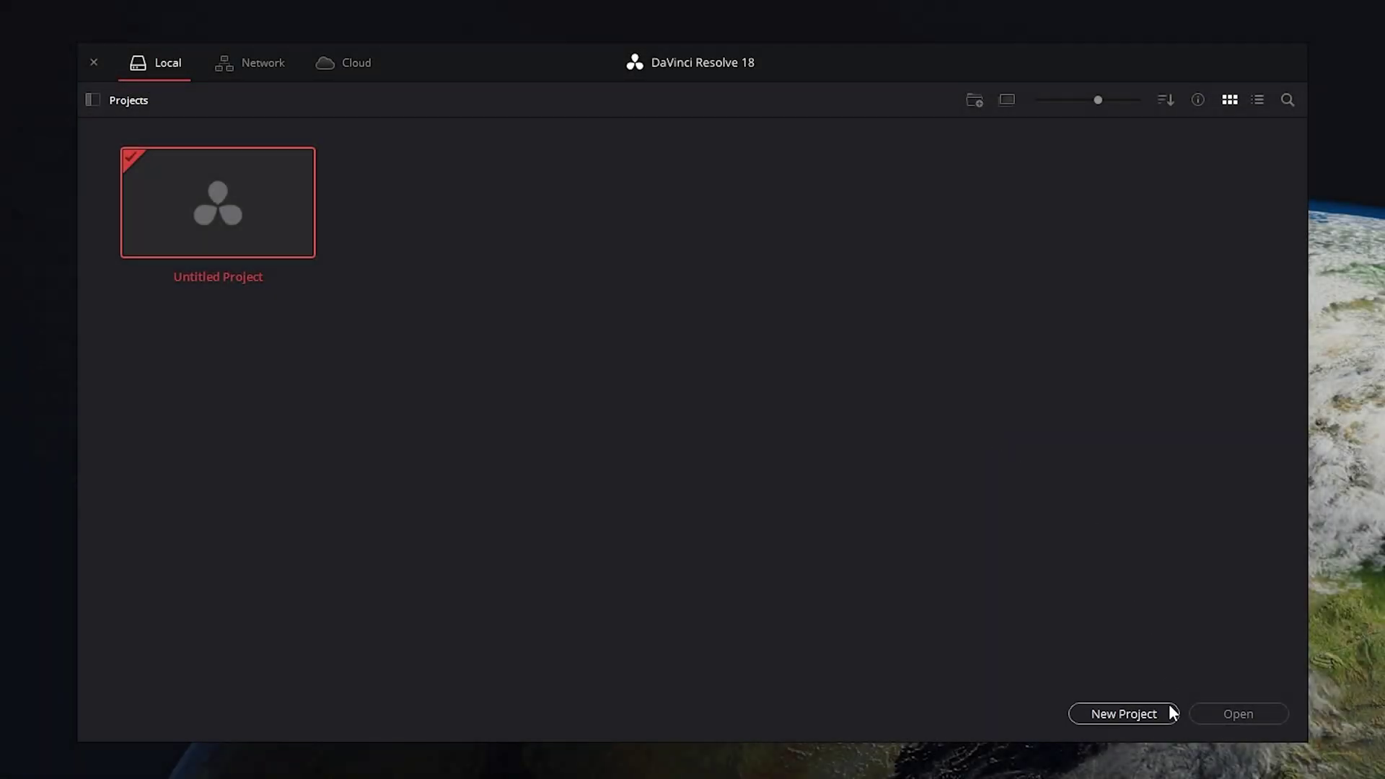
click(1123, 714)
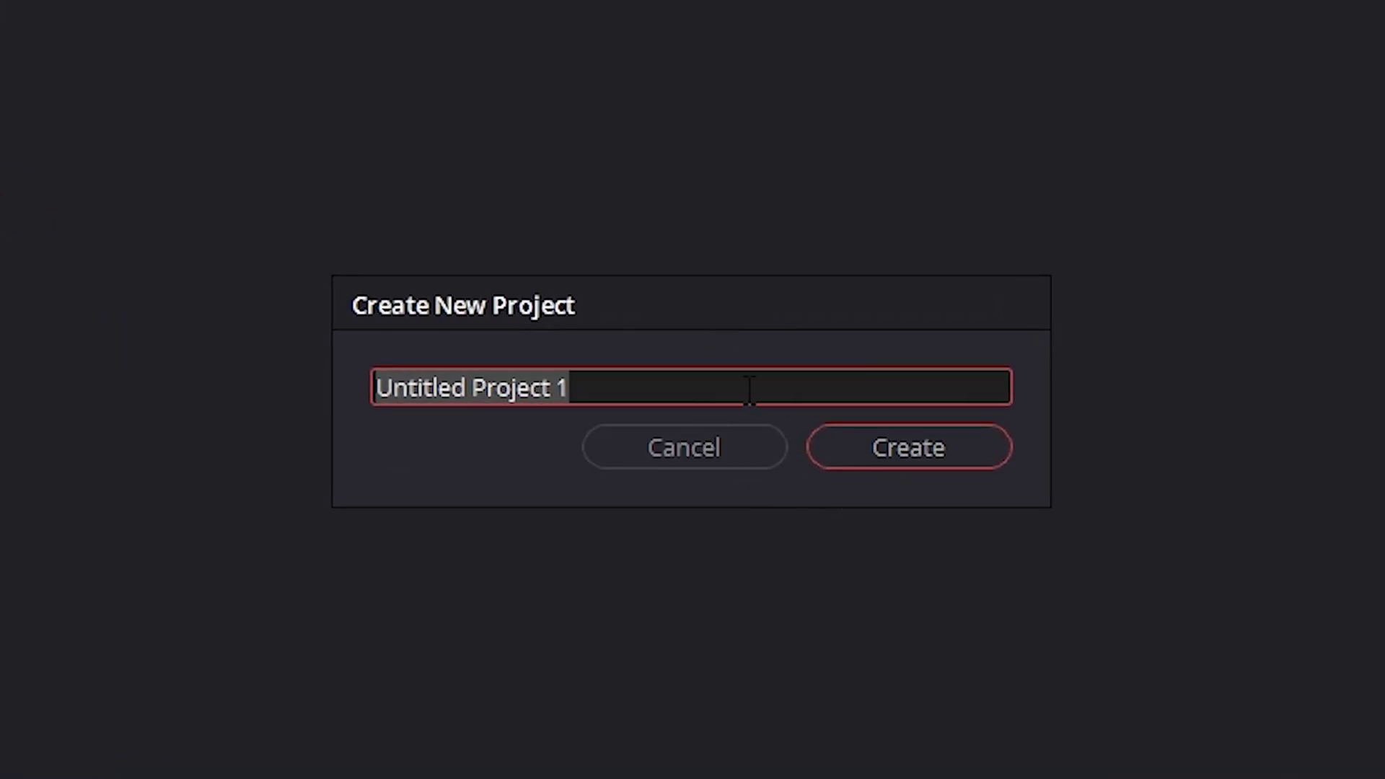
click(919, 452)
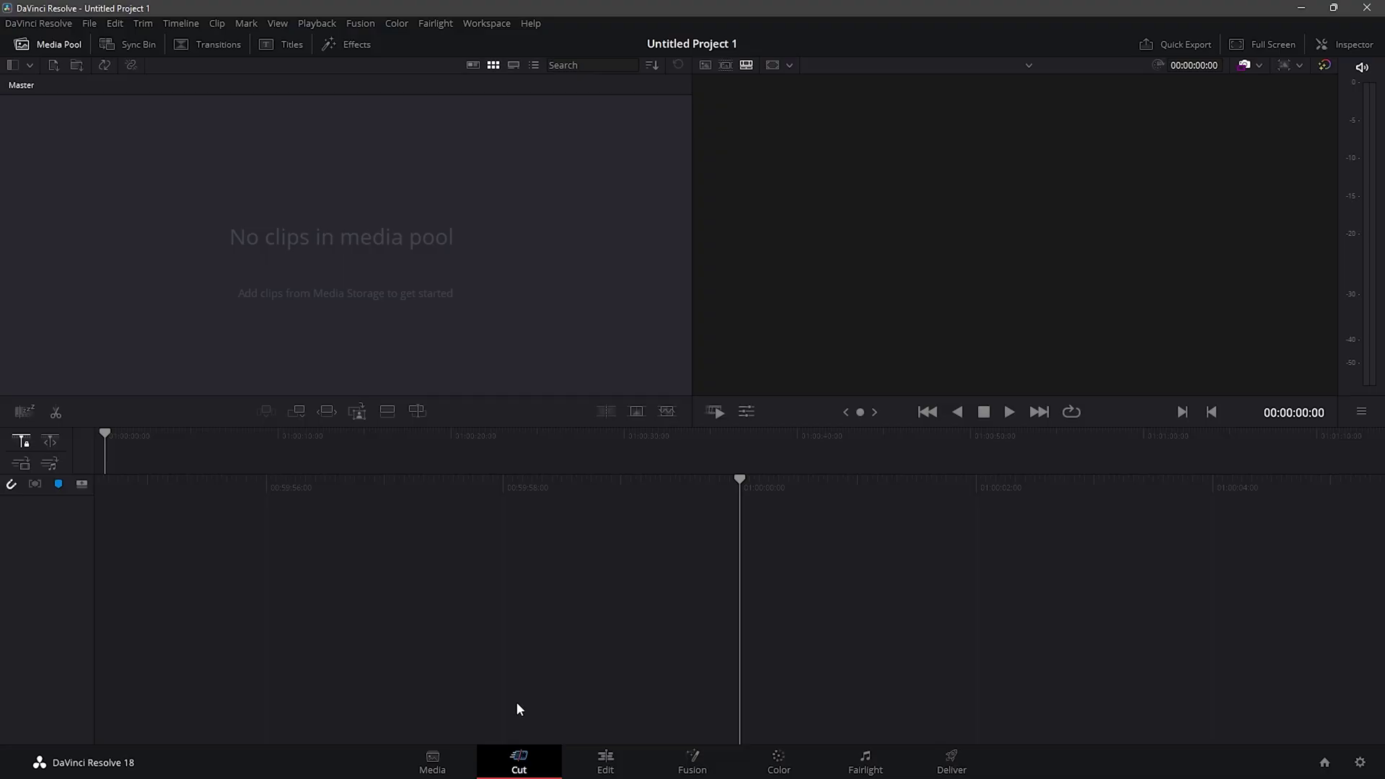
Look through the workspace pages from Media through Deliver.
click(432, 759)
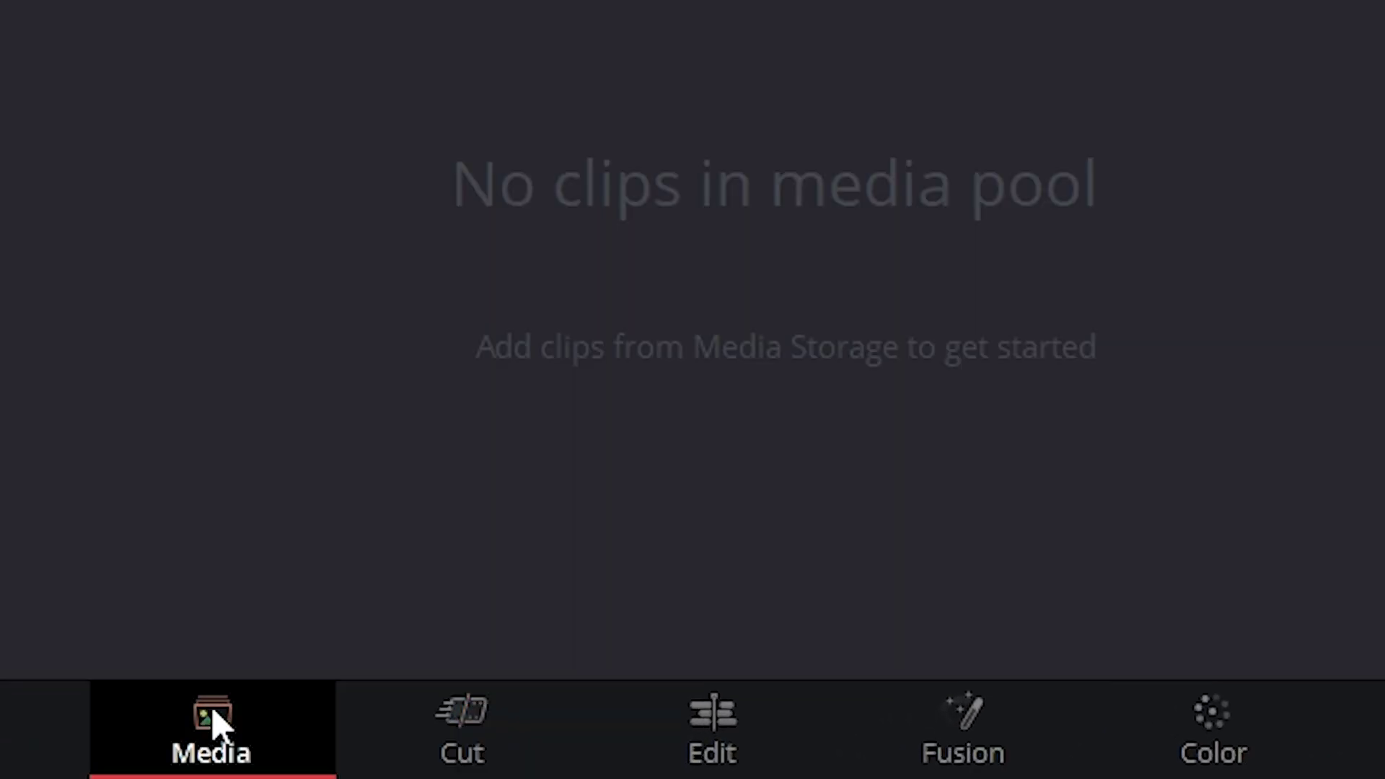
click(444, 725)
click(692, 732)
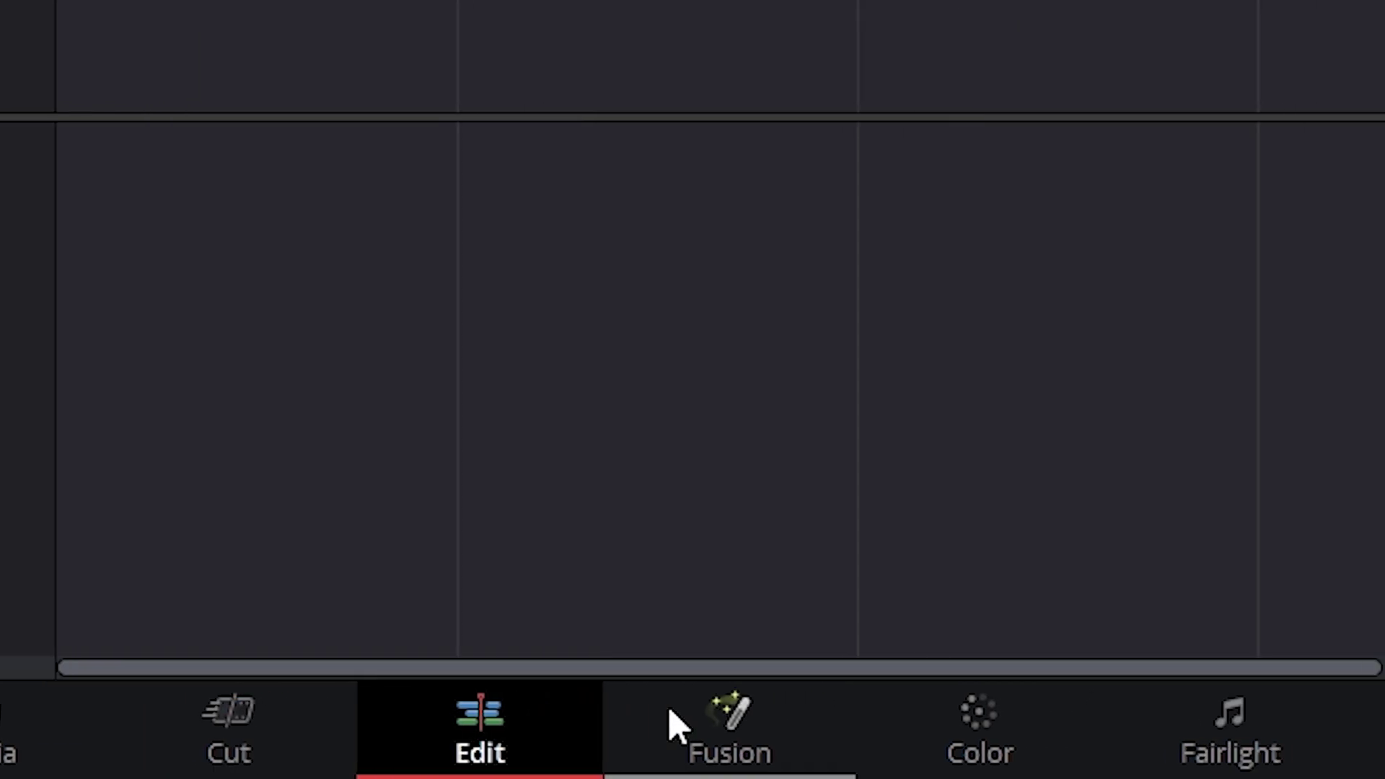
click(930, 732)
click(863, 740)
click(1115, 732)
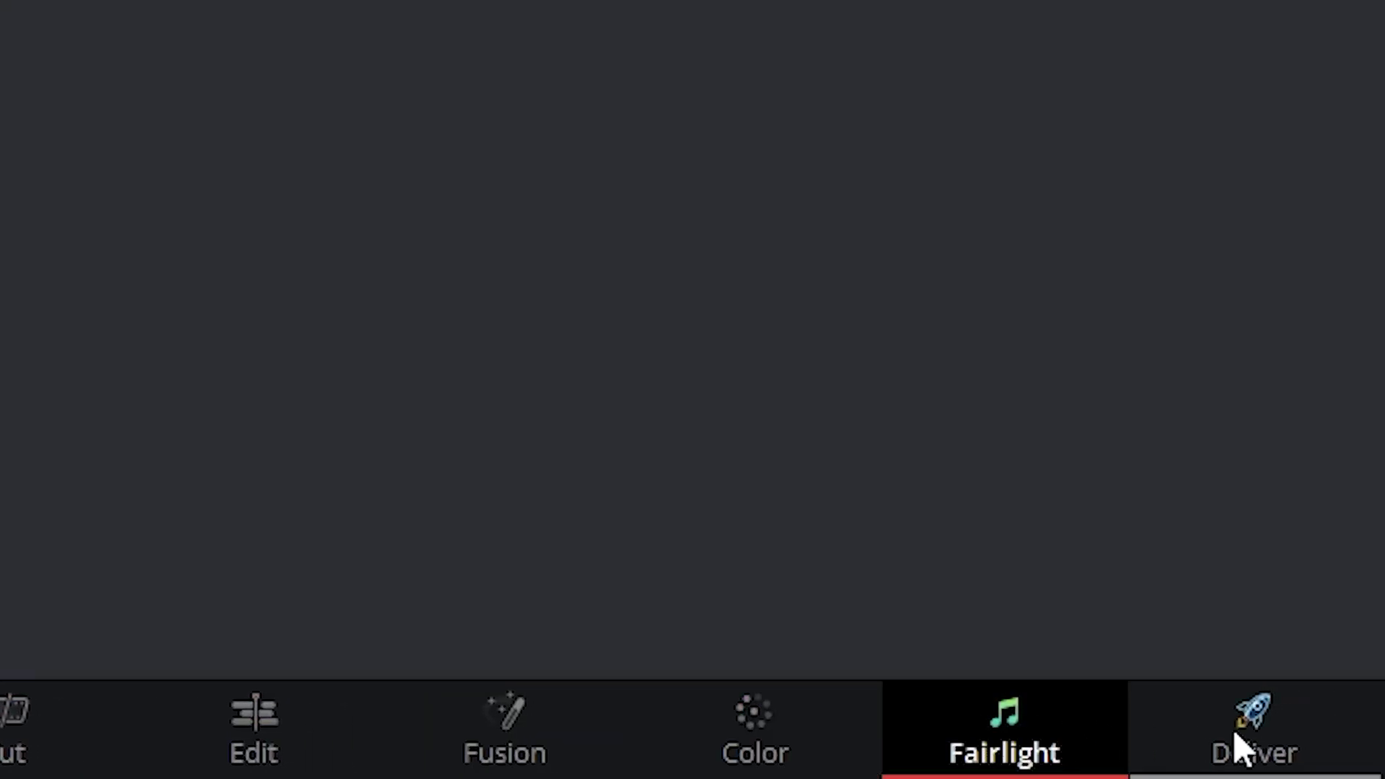
click(1236, 729)
On the Cut page, import 1.mp4 and 2.mov into the media pool and place 1.mp4 on the timeline.
key(shift+3)
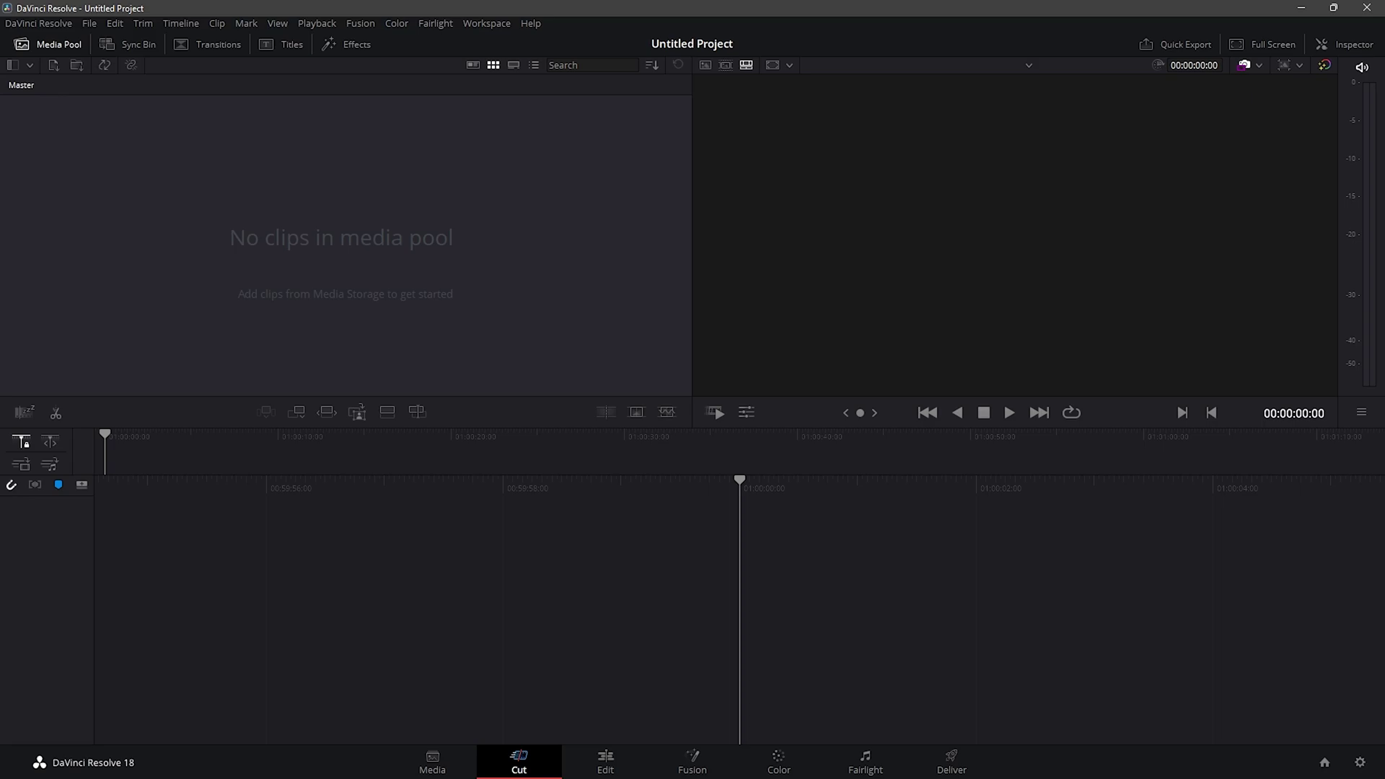
drag(856, 318, 405, 283)
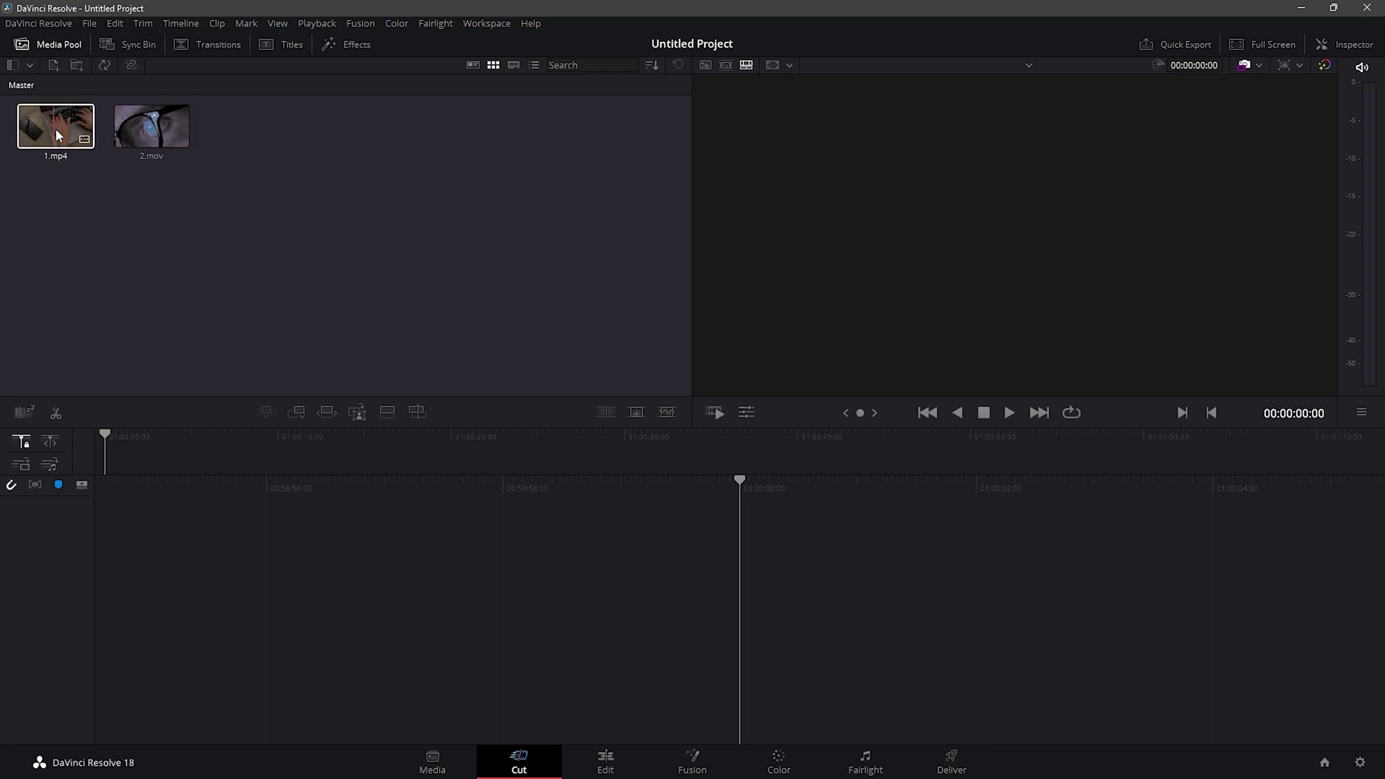
drag(52, 125, 675, 654)
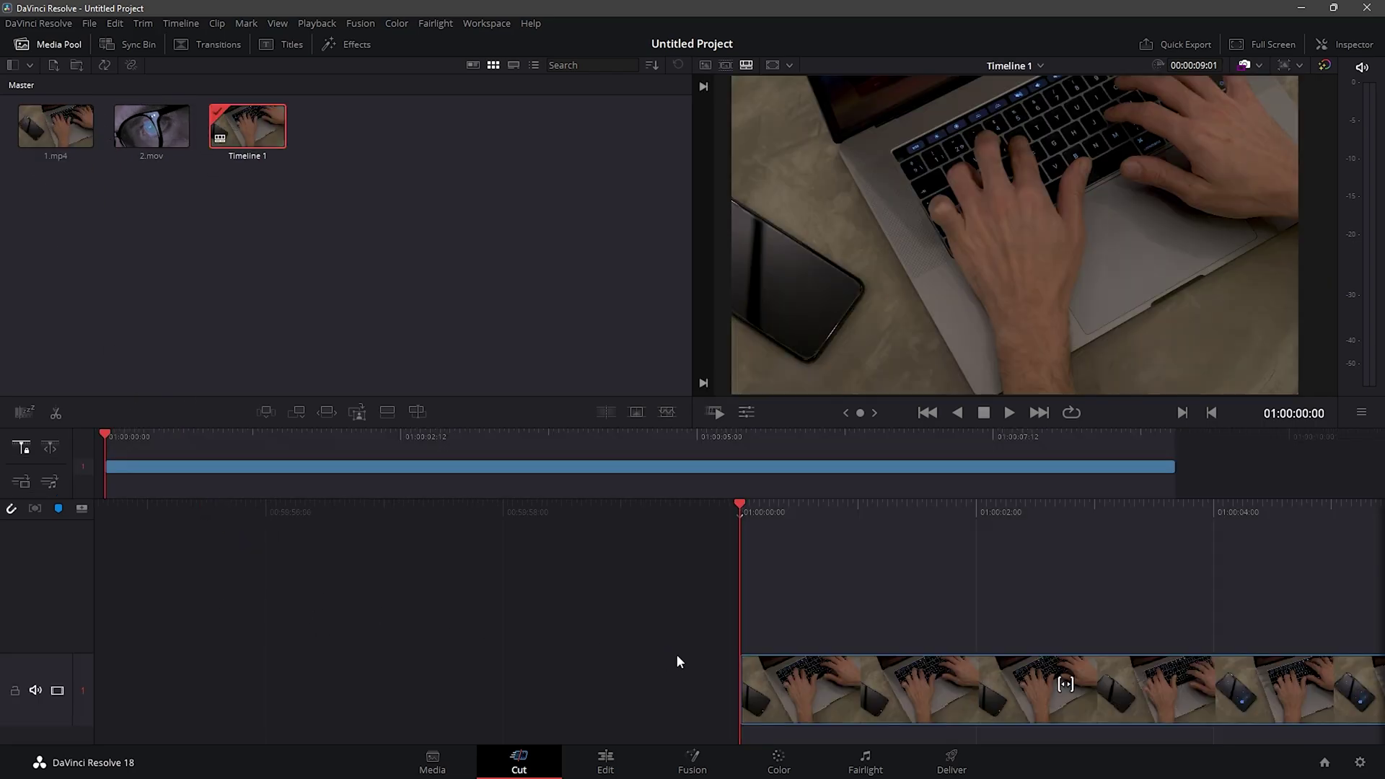
Split the 1.mp4 clip on the timeline at 01:00:03:09.
drag(111, 432, 509, 469)
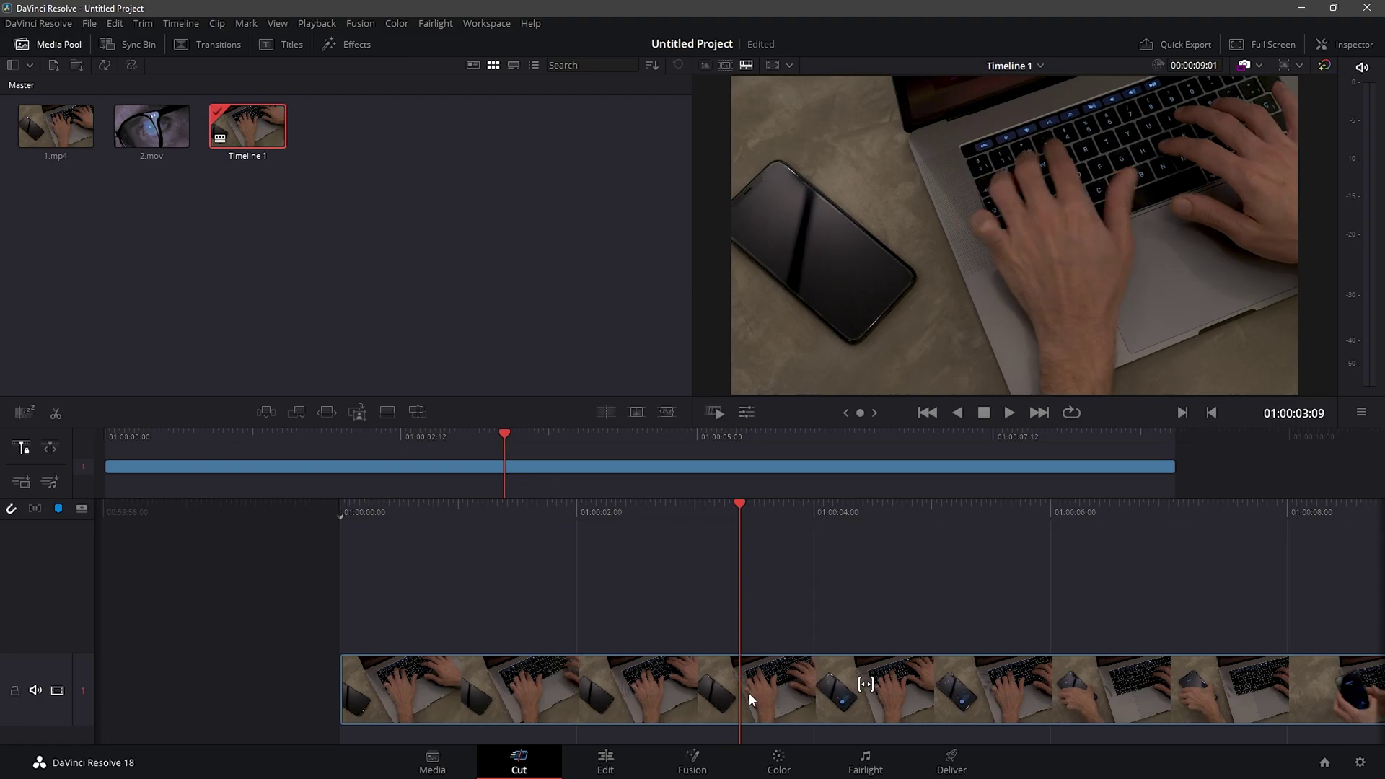
click(784, 684)
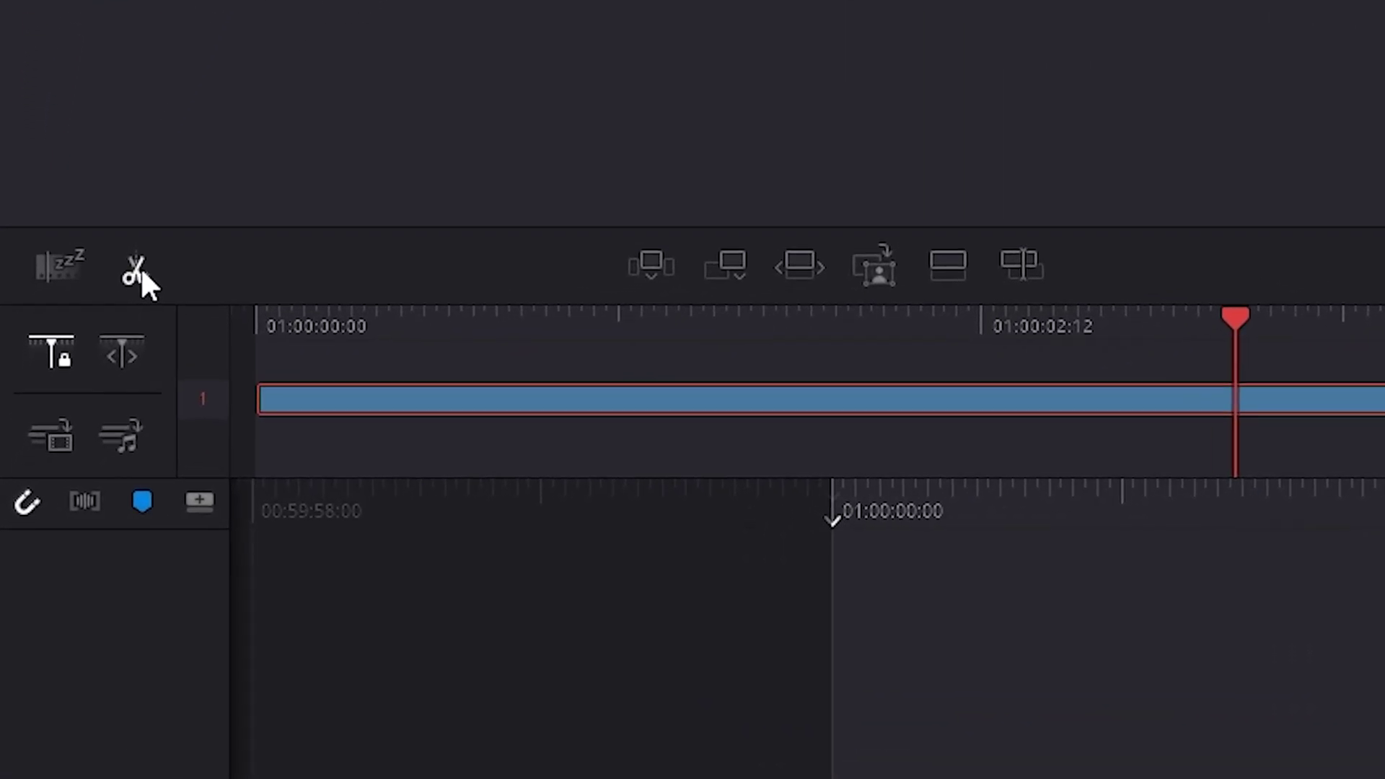
click(56, 413)
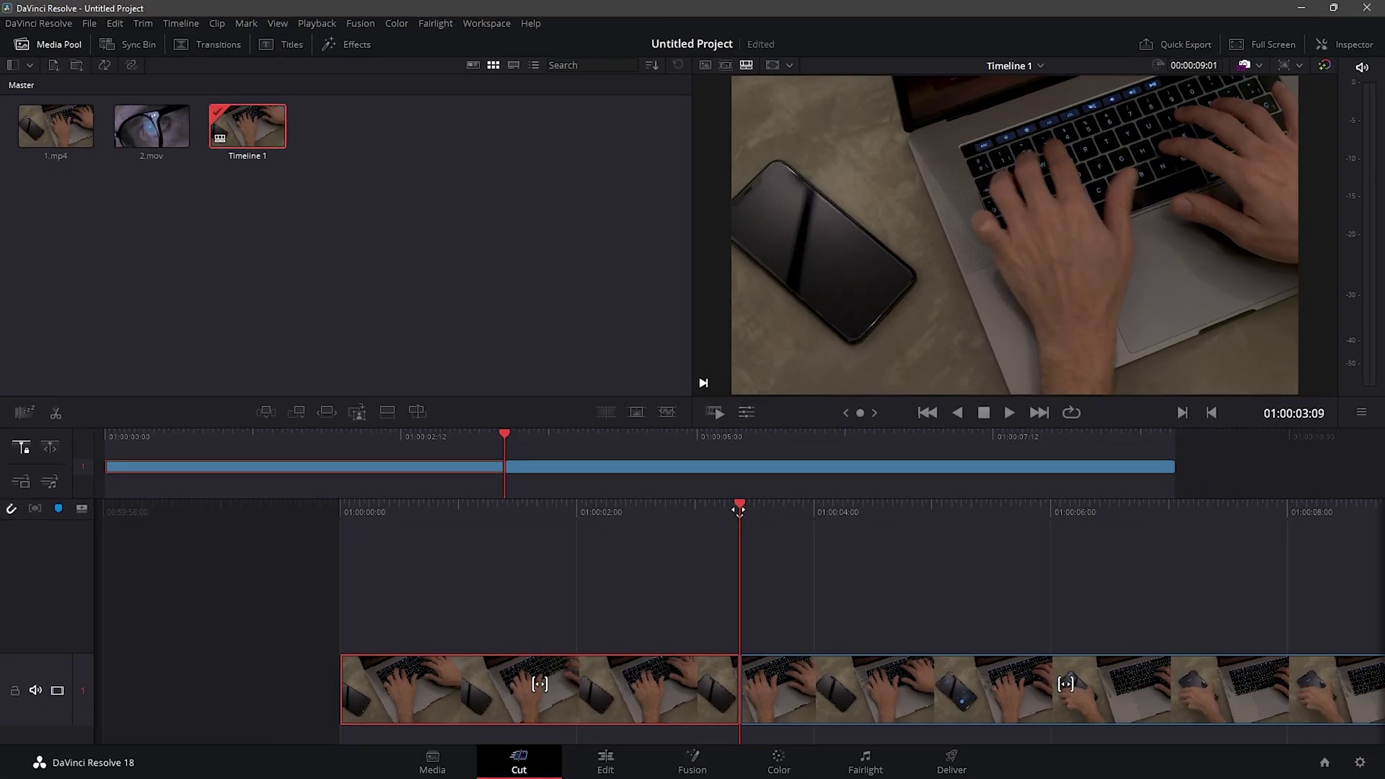
Split the second part of 1.mp4 at 01:00:06:14 and delete the middle section between the two cuts.
drag(729, 509, 581, 517)
drag(736, 533, 512, 527)
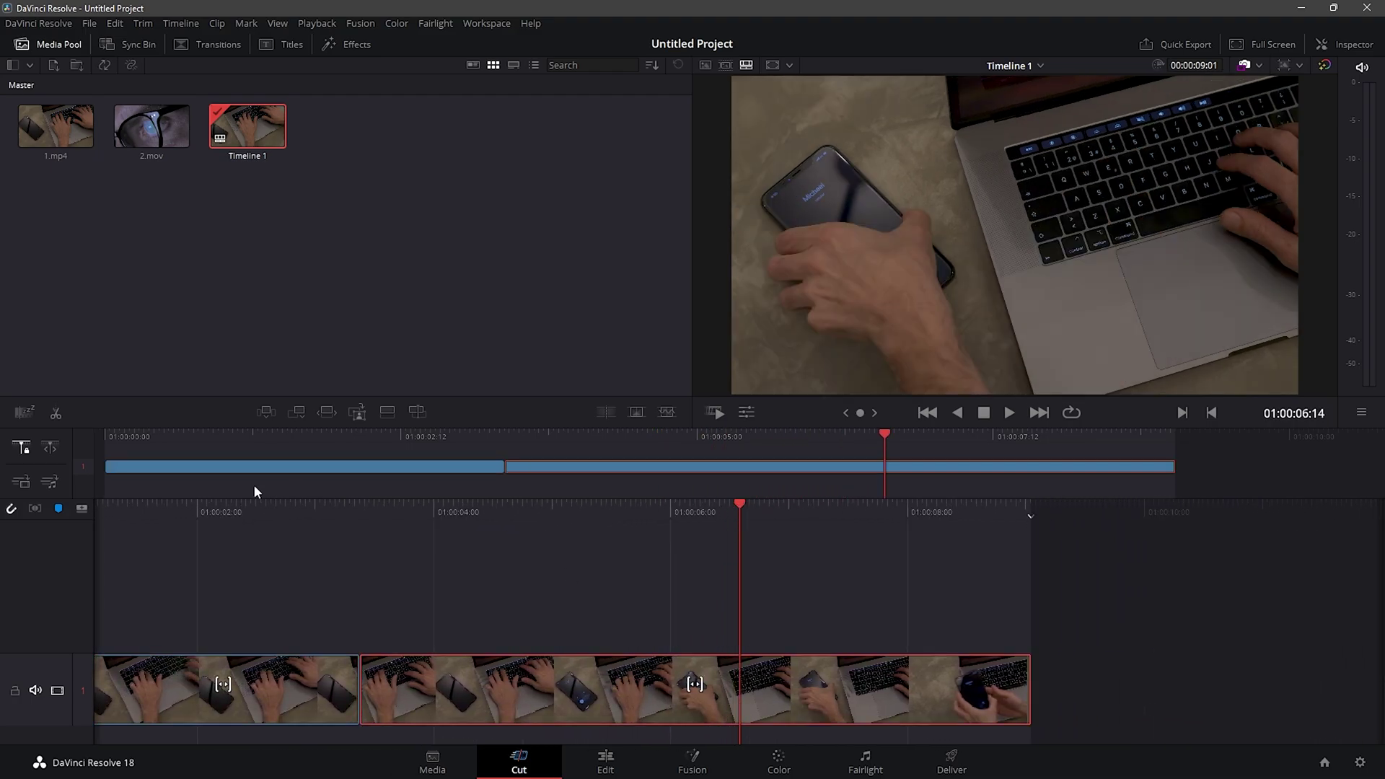
click(56, 415)
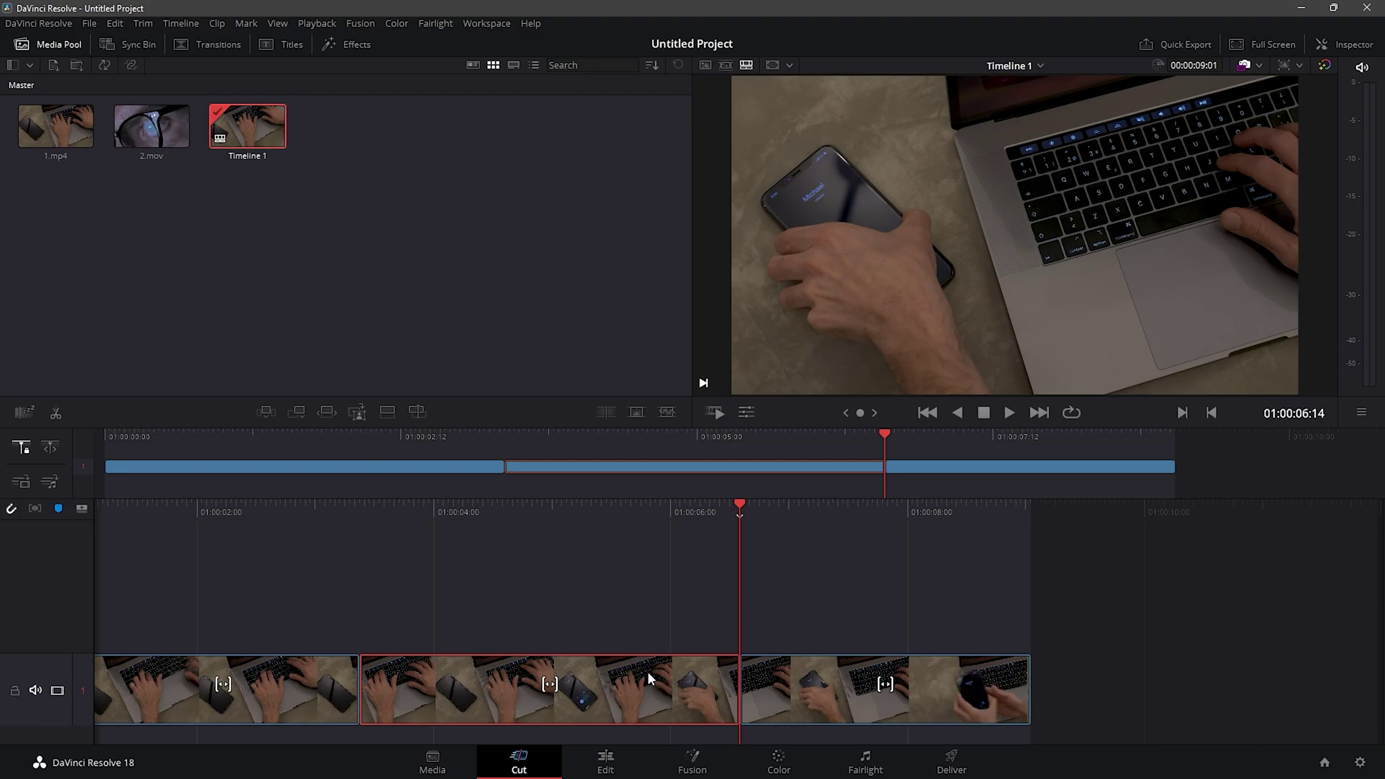
key(Delete)
drag(739, 508, 655, 559)
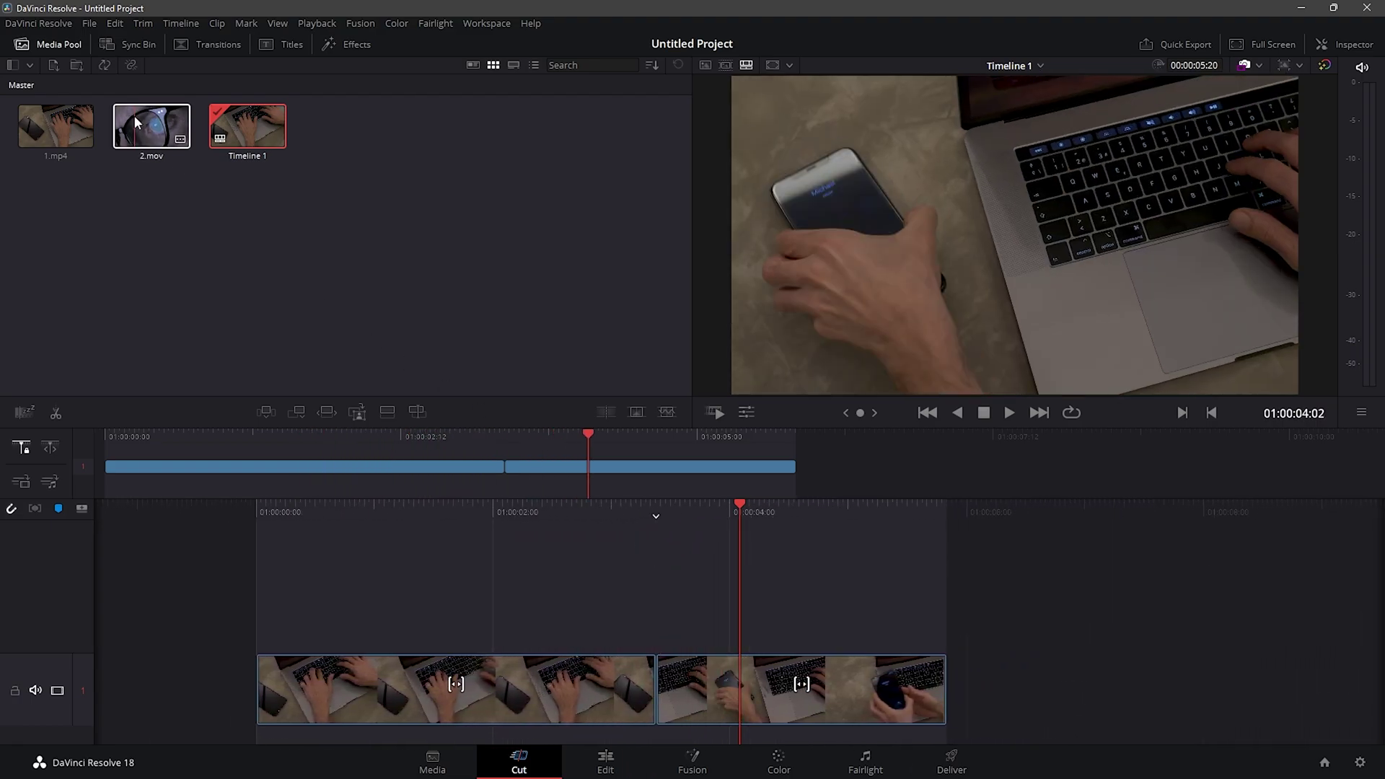
Append 2.mov to the end of the timeline and cut away its part before 01:00:16:12.
drag(135, 121, 979, 657)
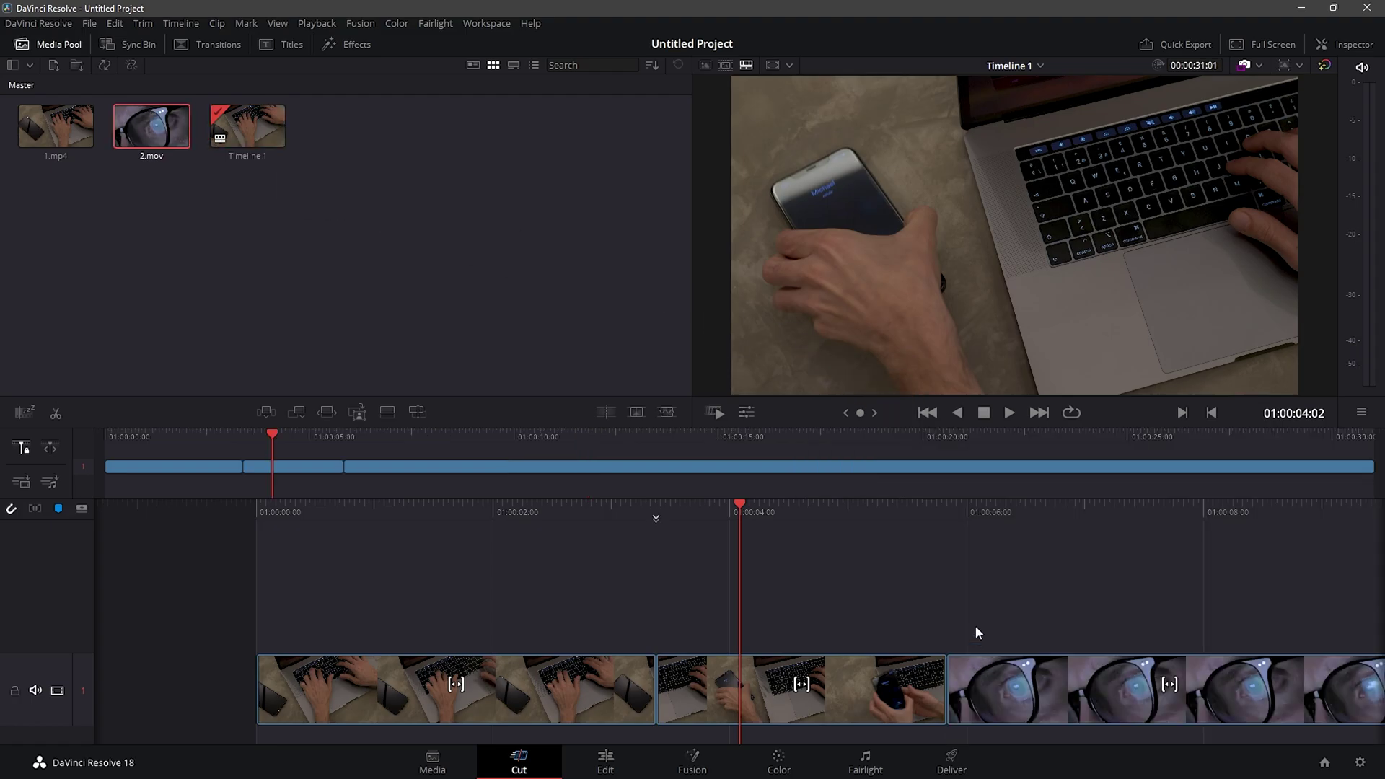
drag(884, 435, 780, 435)
click(837, 681)
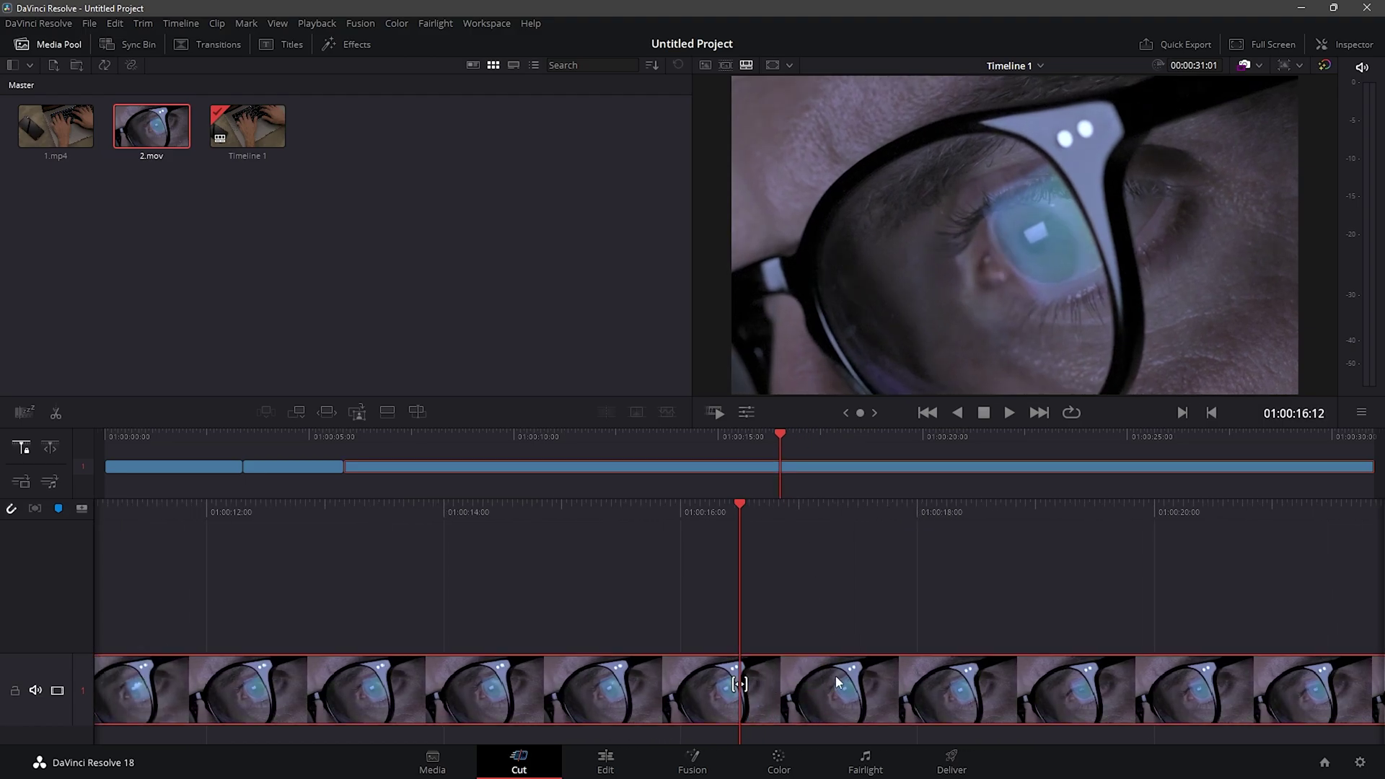
click(60, 413)
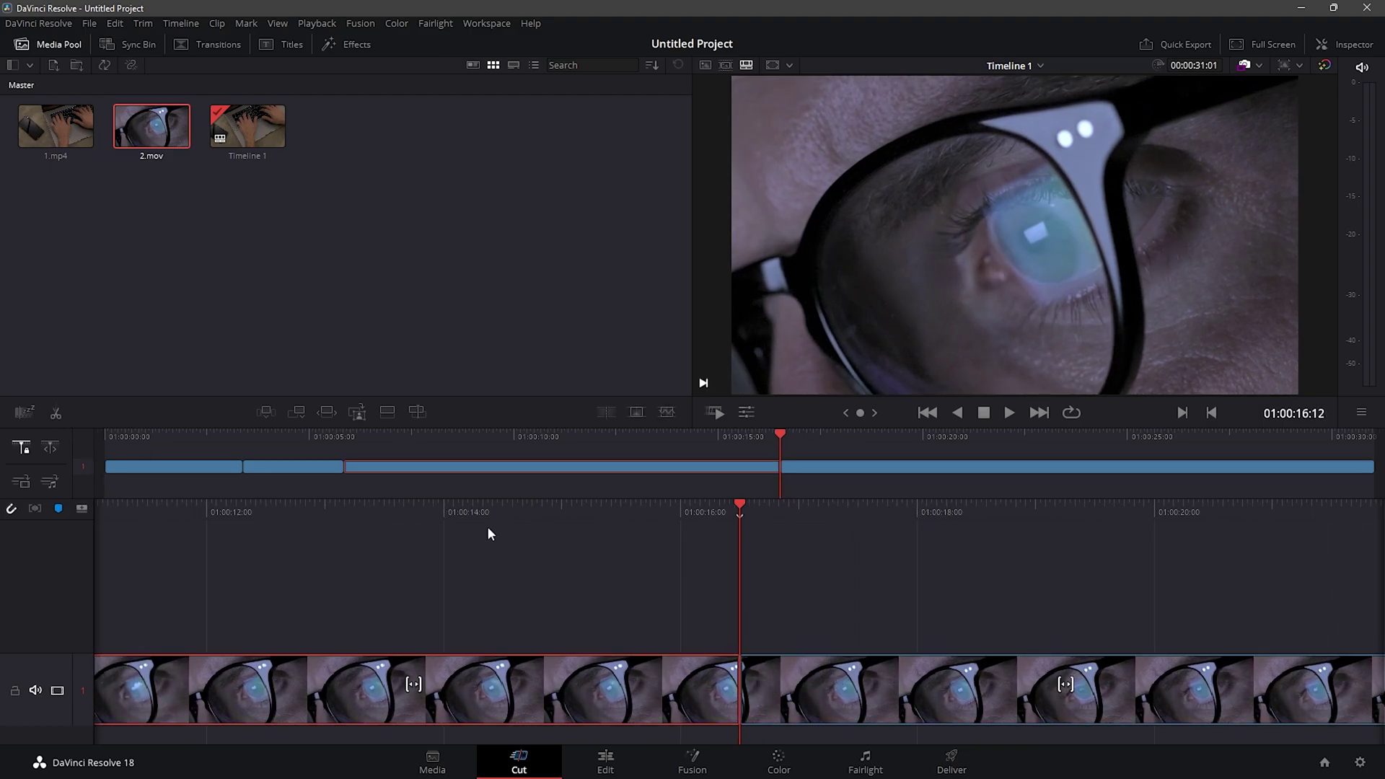
key(Delete)
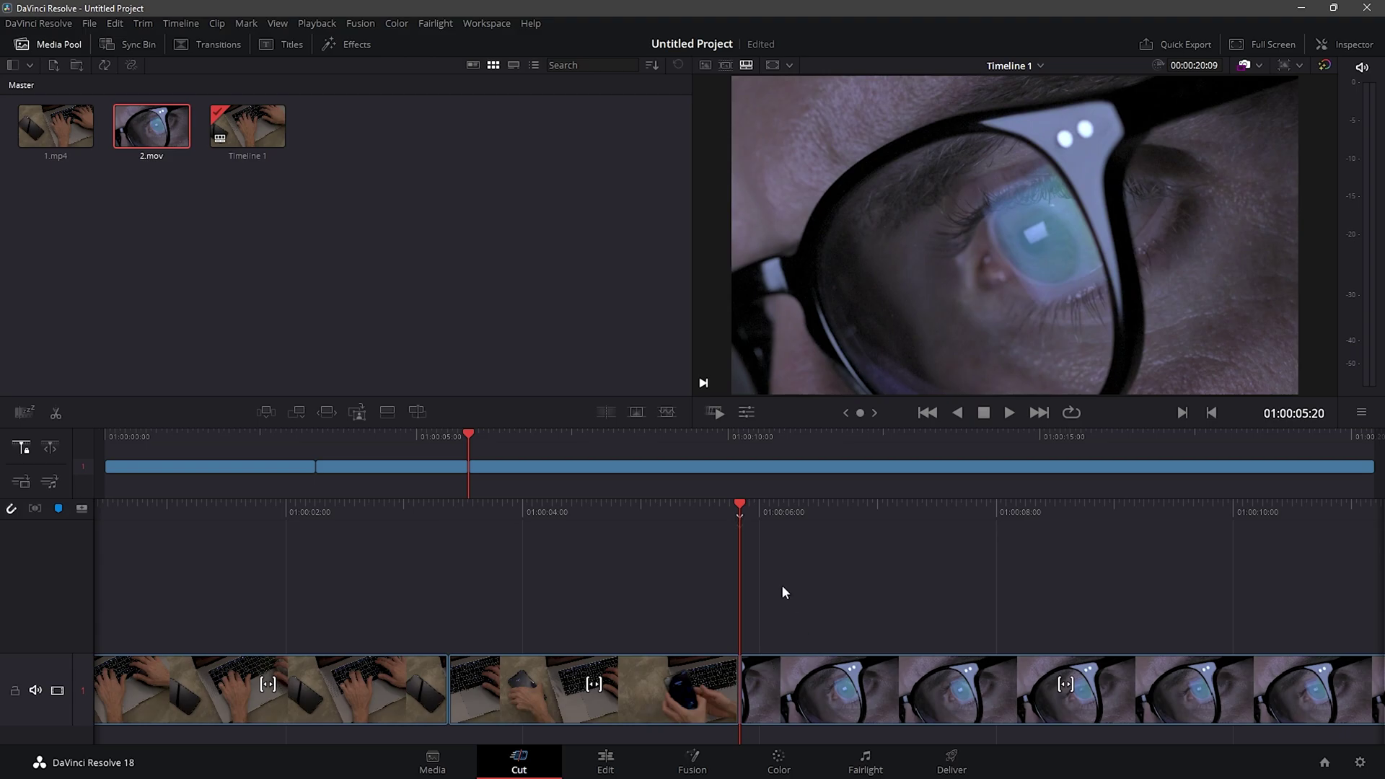
Move the second 1.mp4 clip behind the 2.mov clip on the timeline.
drag(775, 513, 640, 557)
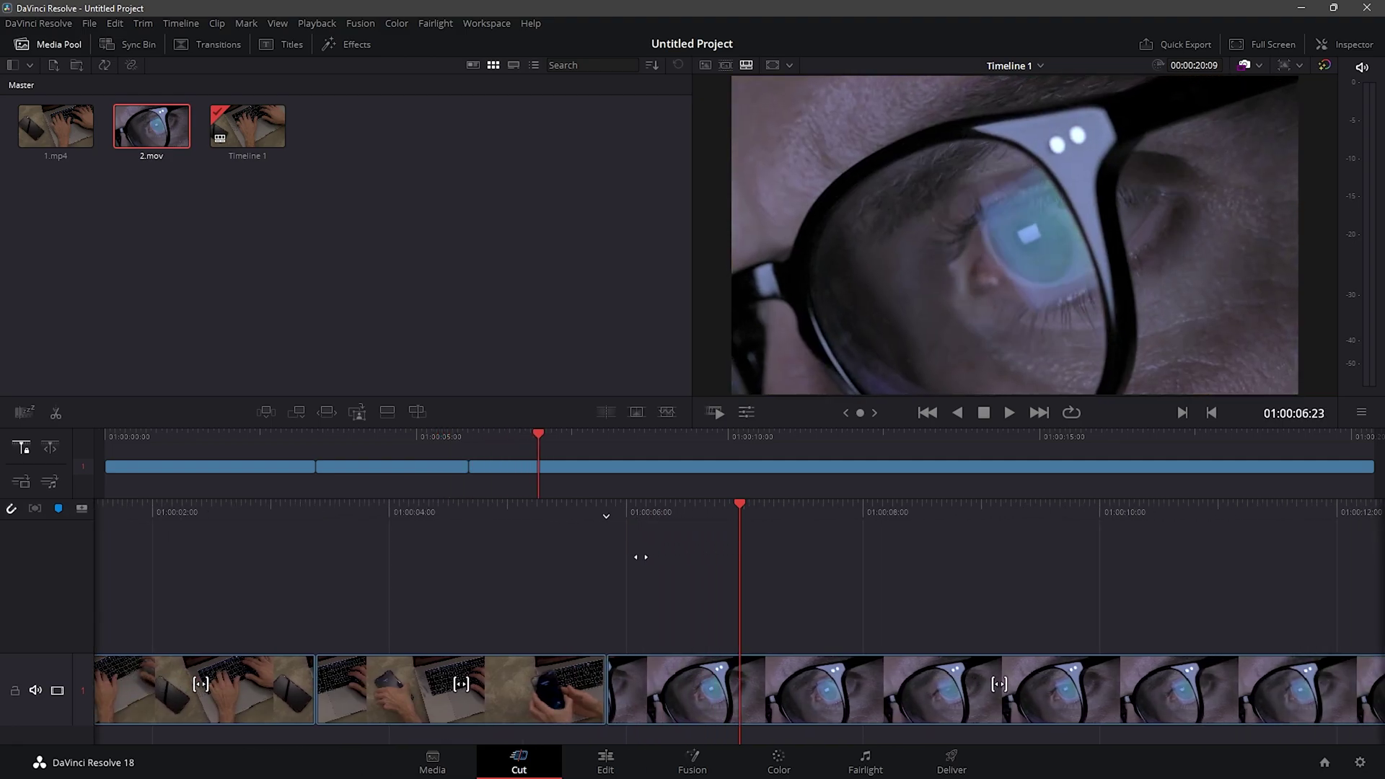
drag(411, 673, 853, 558)
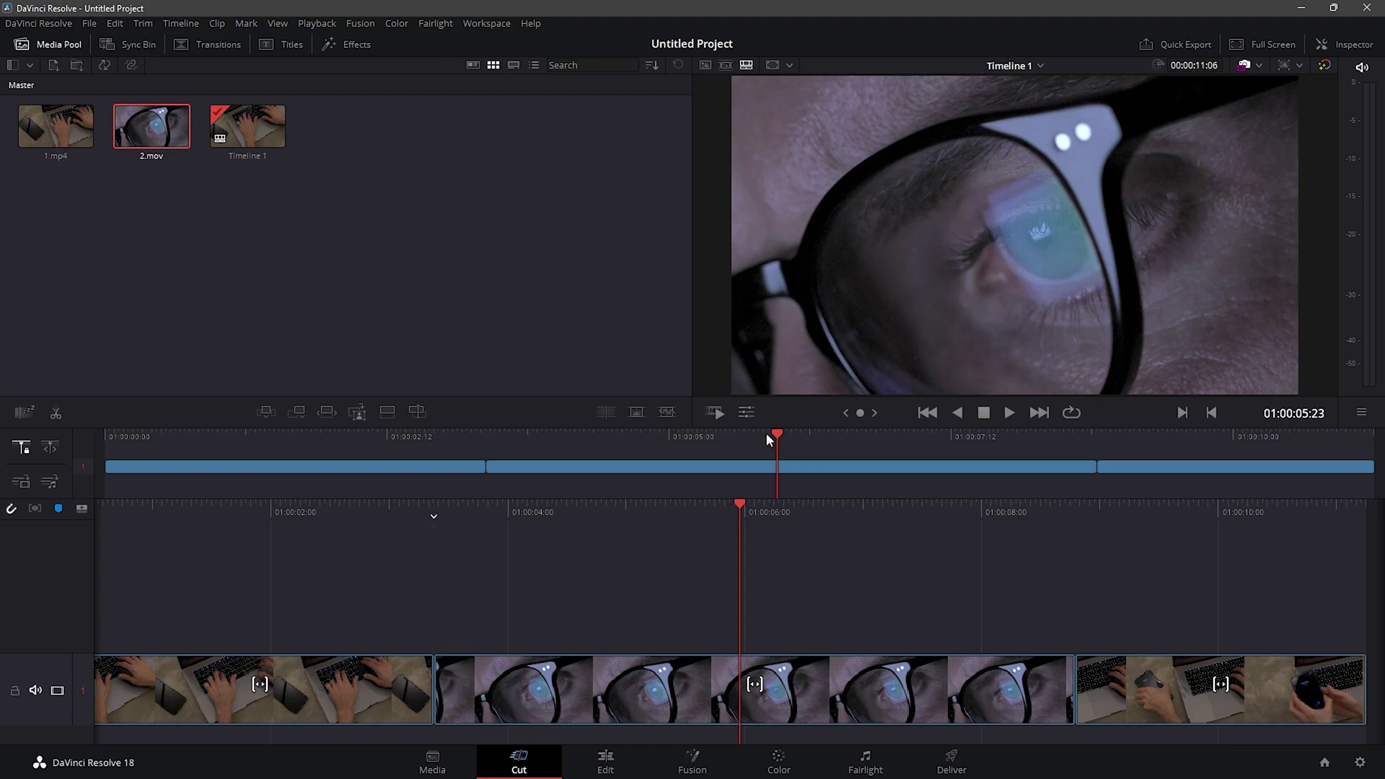
drag(777, 436, 611, 447)
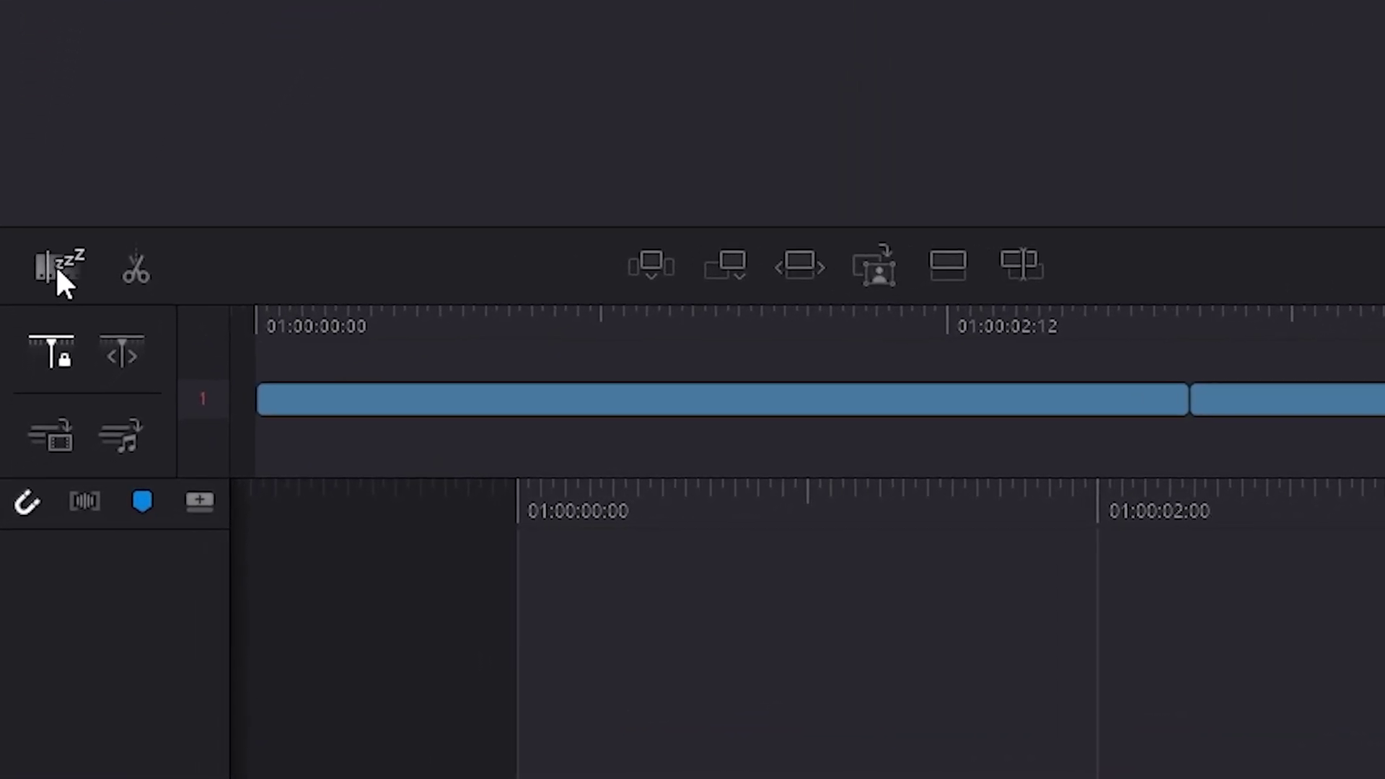
Analyze the timeline for boring clips longer than 45 seconds and jump cuts shorter than 5 frames.
click(58, 268)
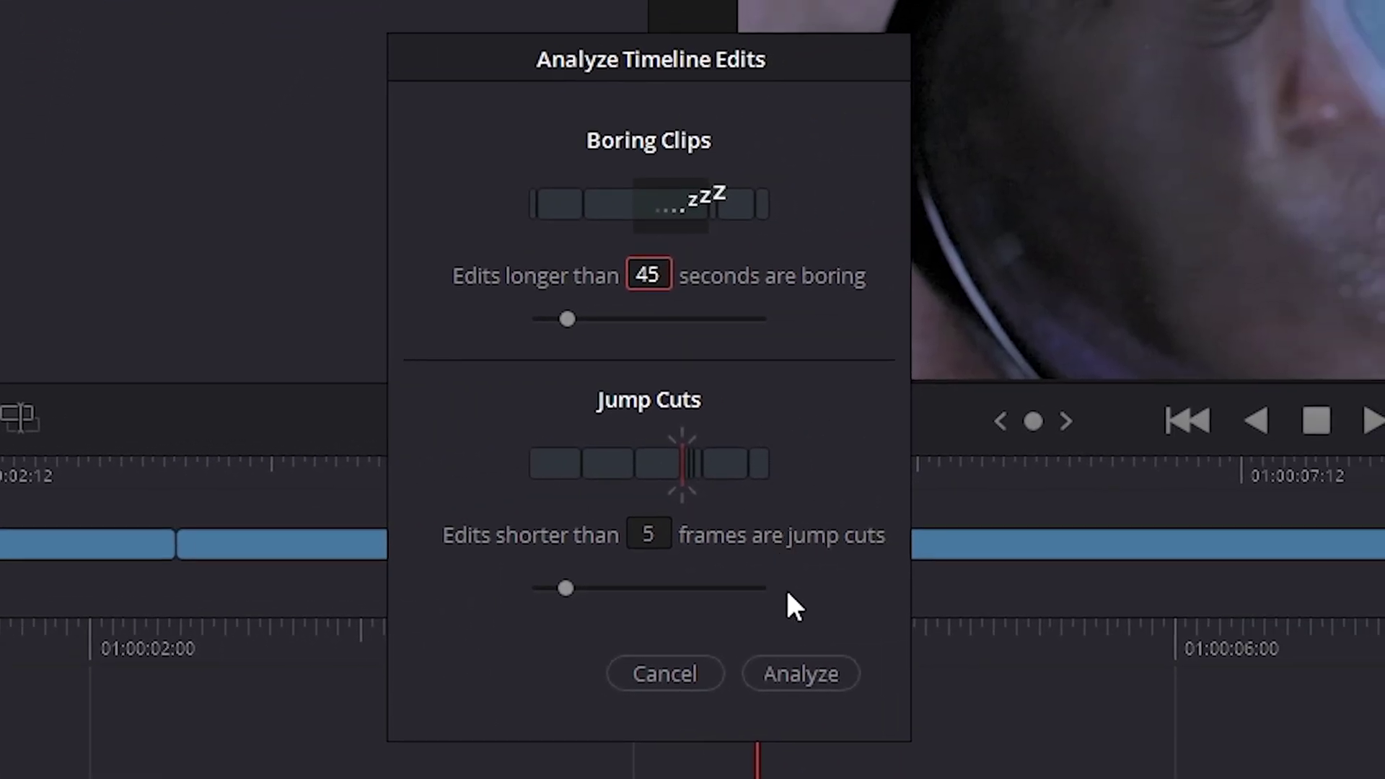
click(851, 660)
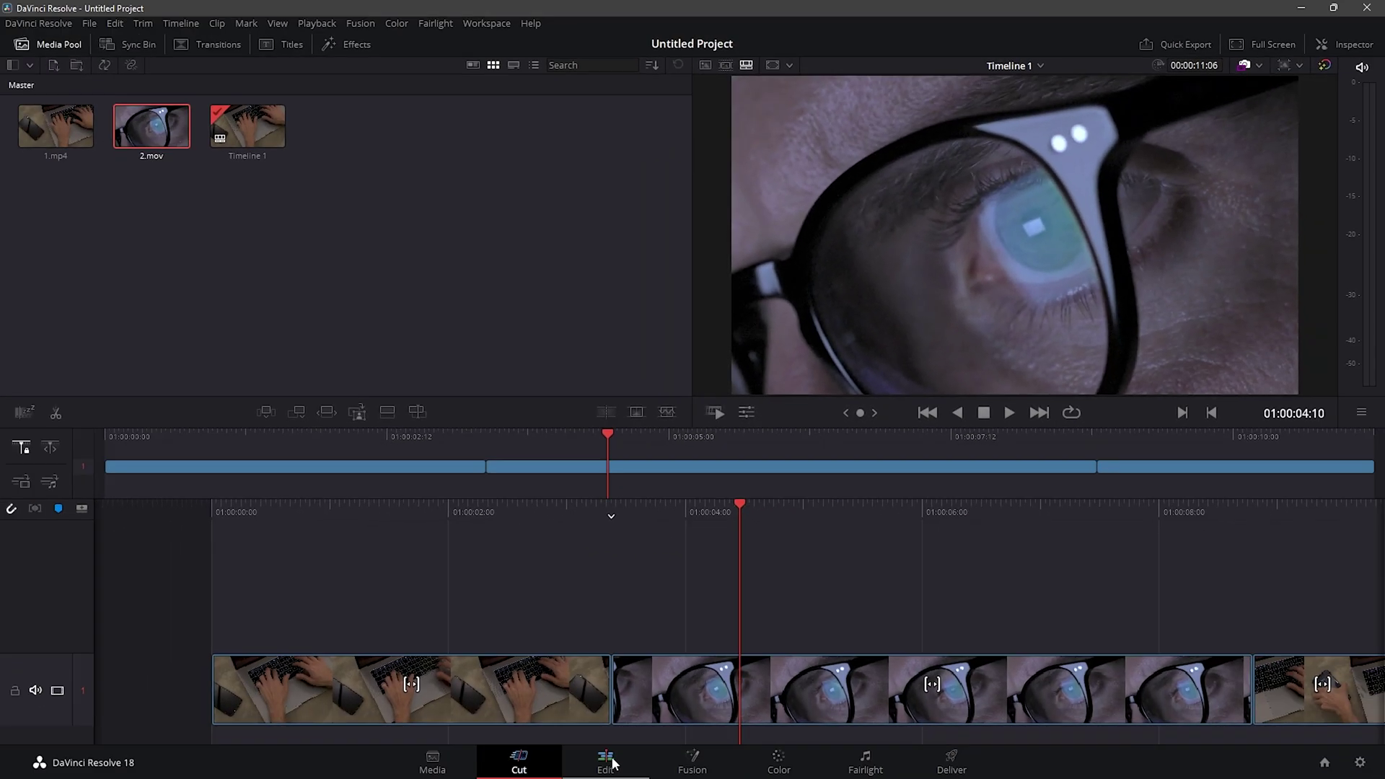
On the Edit page, place the Kreuzberg Nights music on track Audio 1 from the start of the timeline.
click(606, 762)
drag(175, 236, 462, 624)
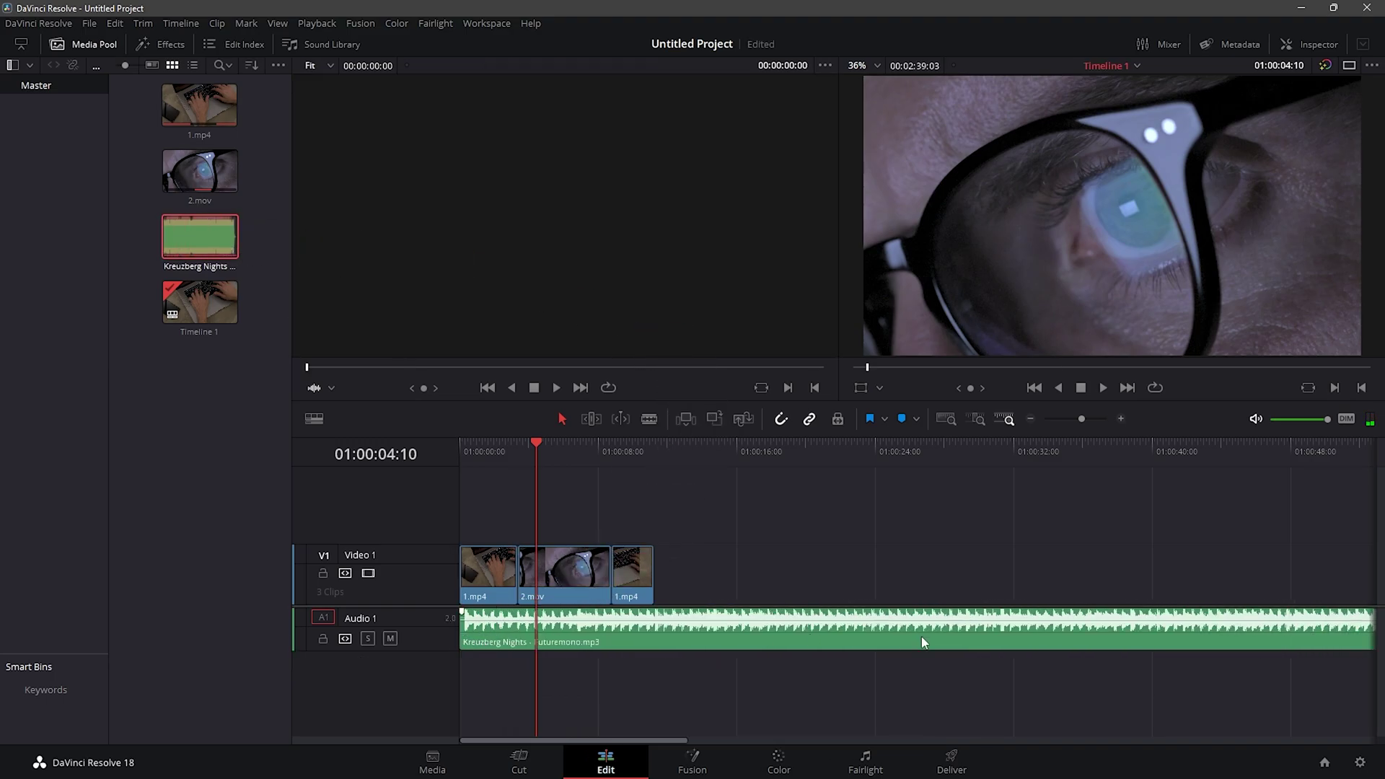
Split the music clip with the blade at the end of the video, 01:00:11:06, and delete the excess part.
click(647, 440)
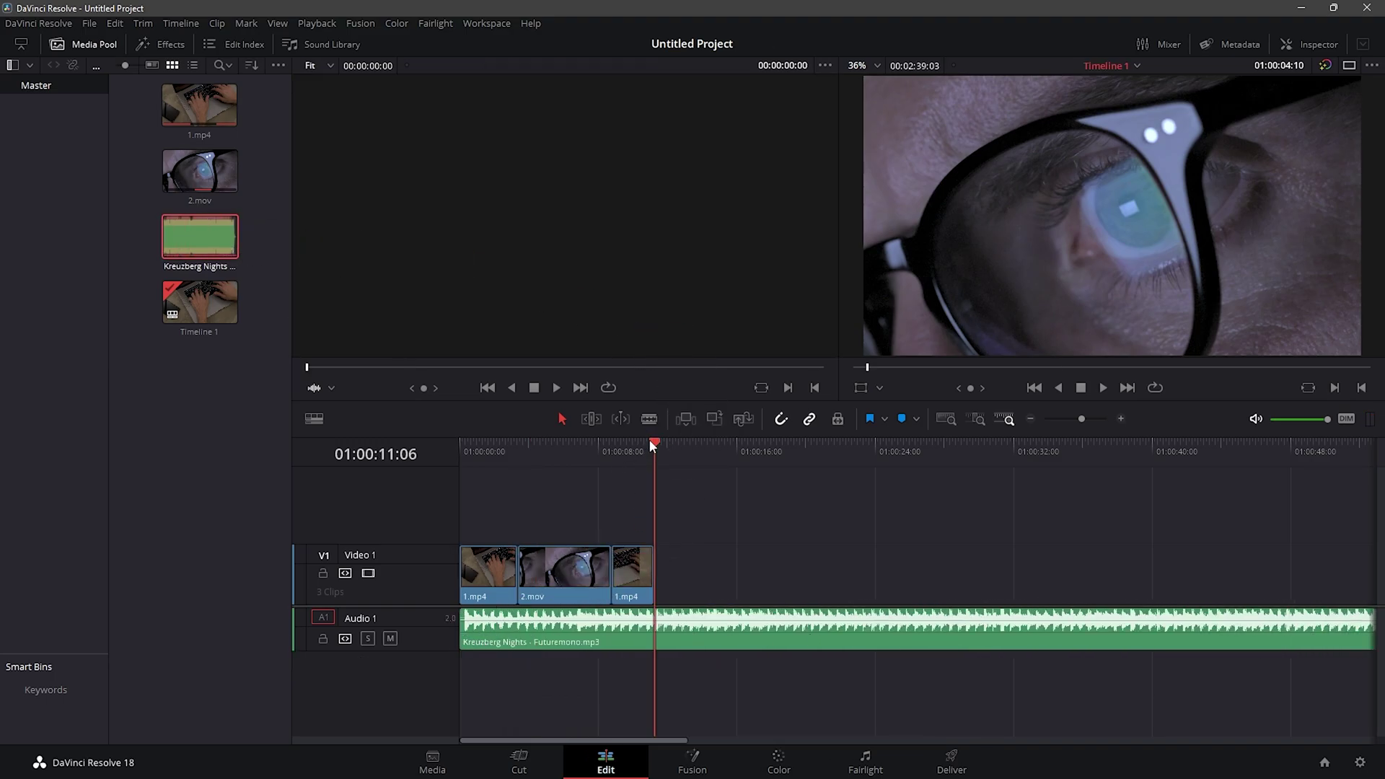
click(712, 643)
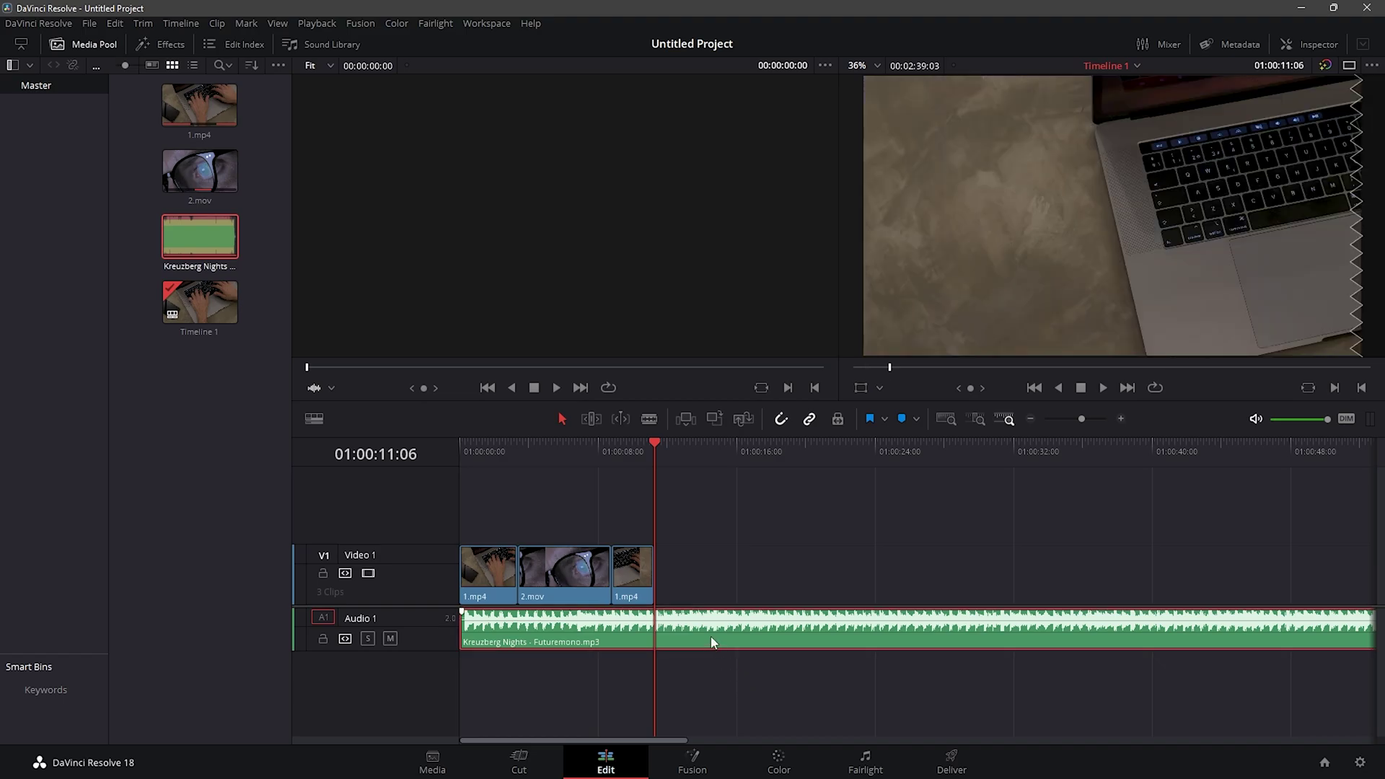
click(649, 418)
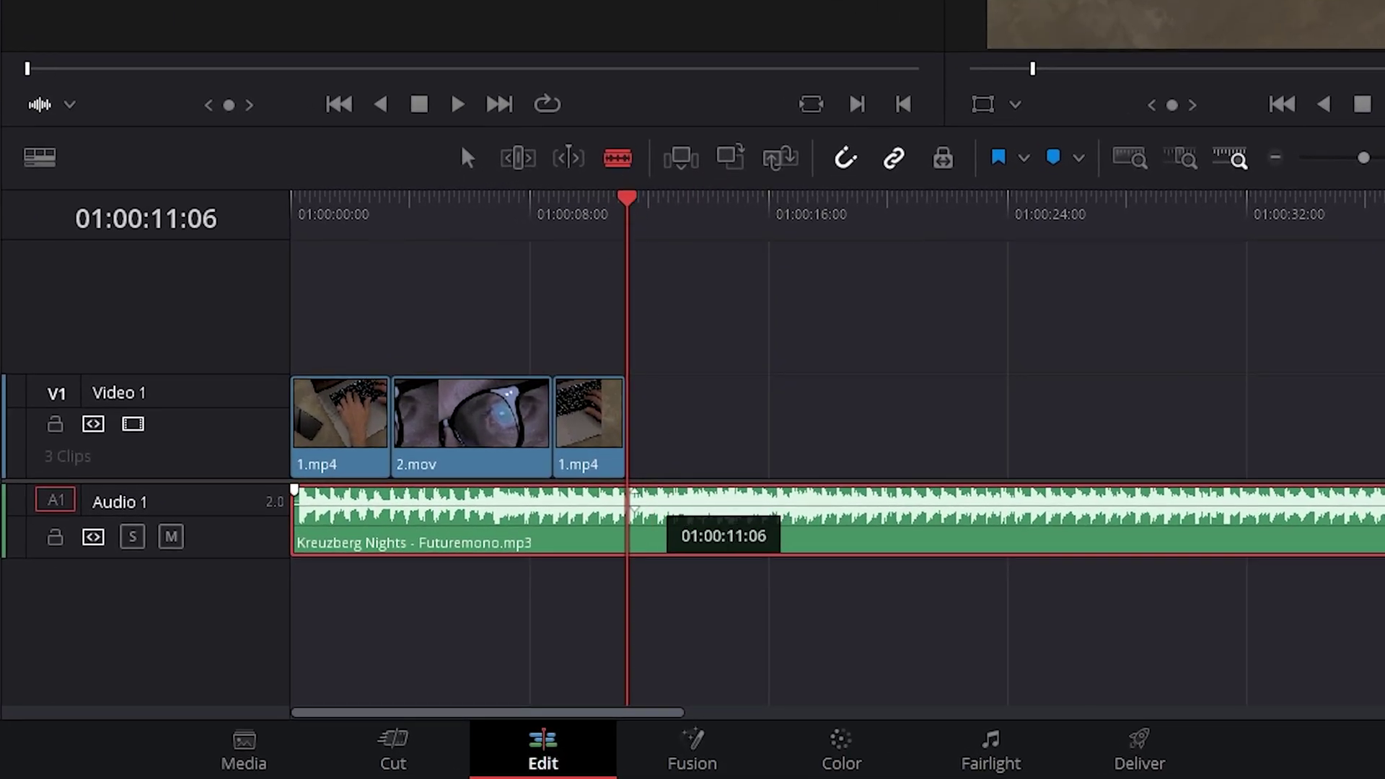
click(627, 506)
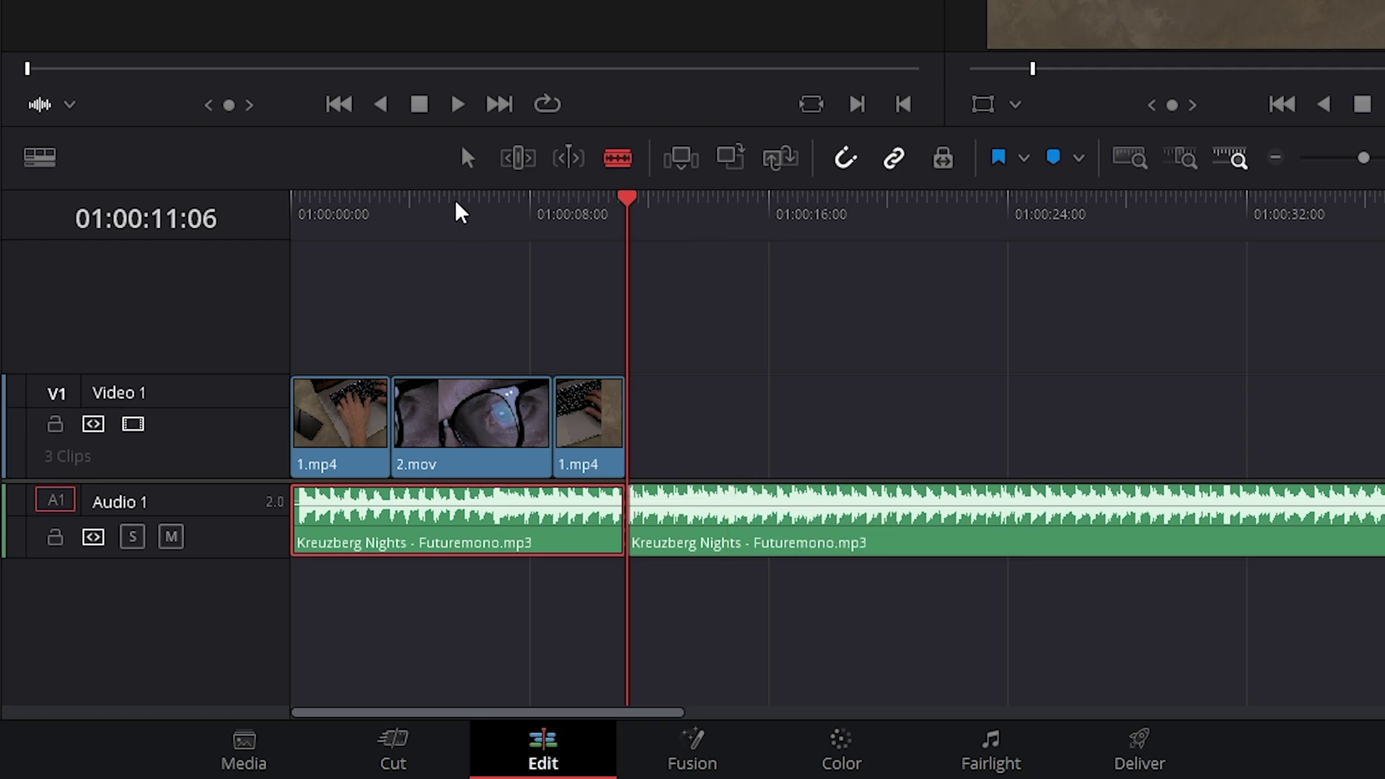
click(467, 157)
click(730, 514)
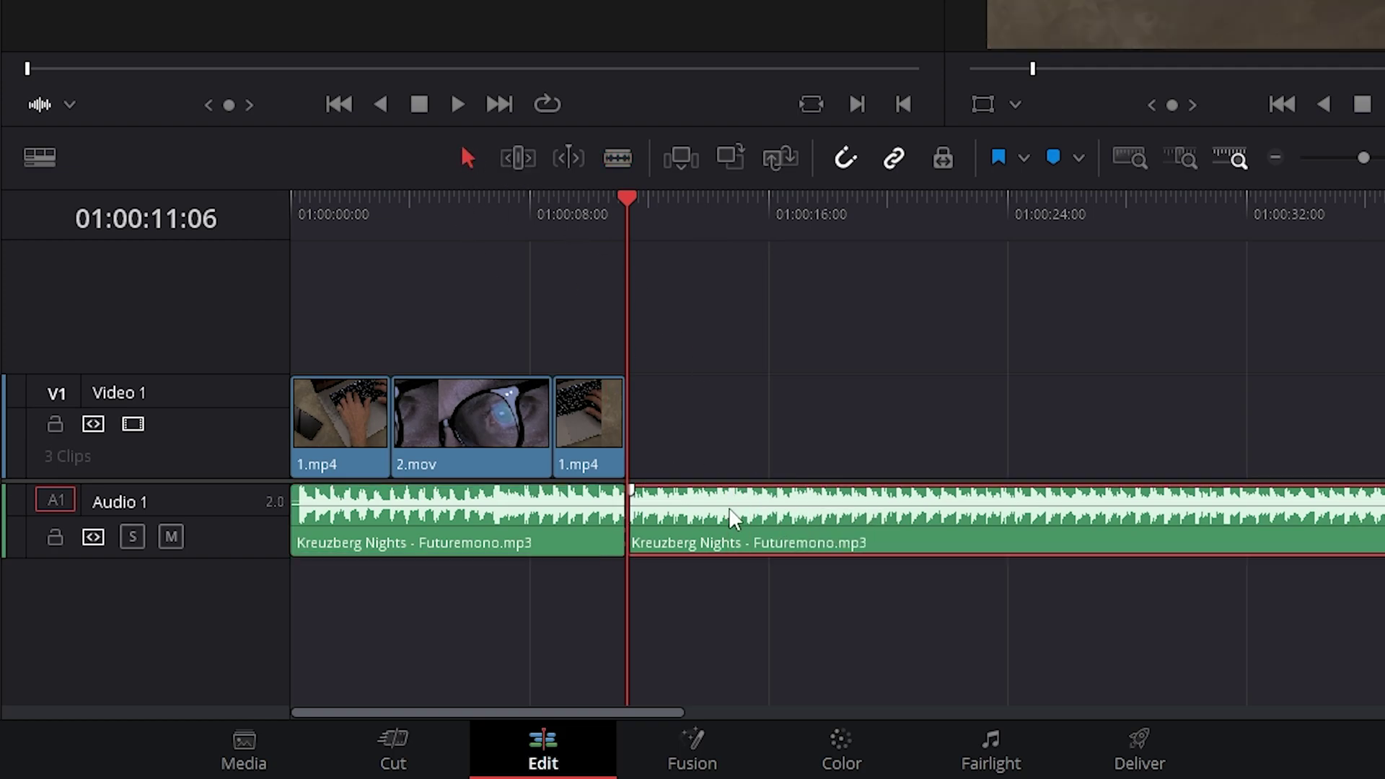
key(Delete)
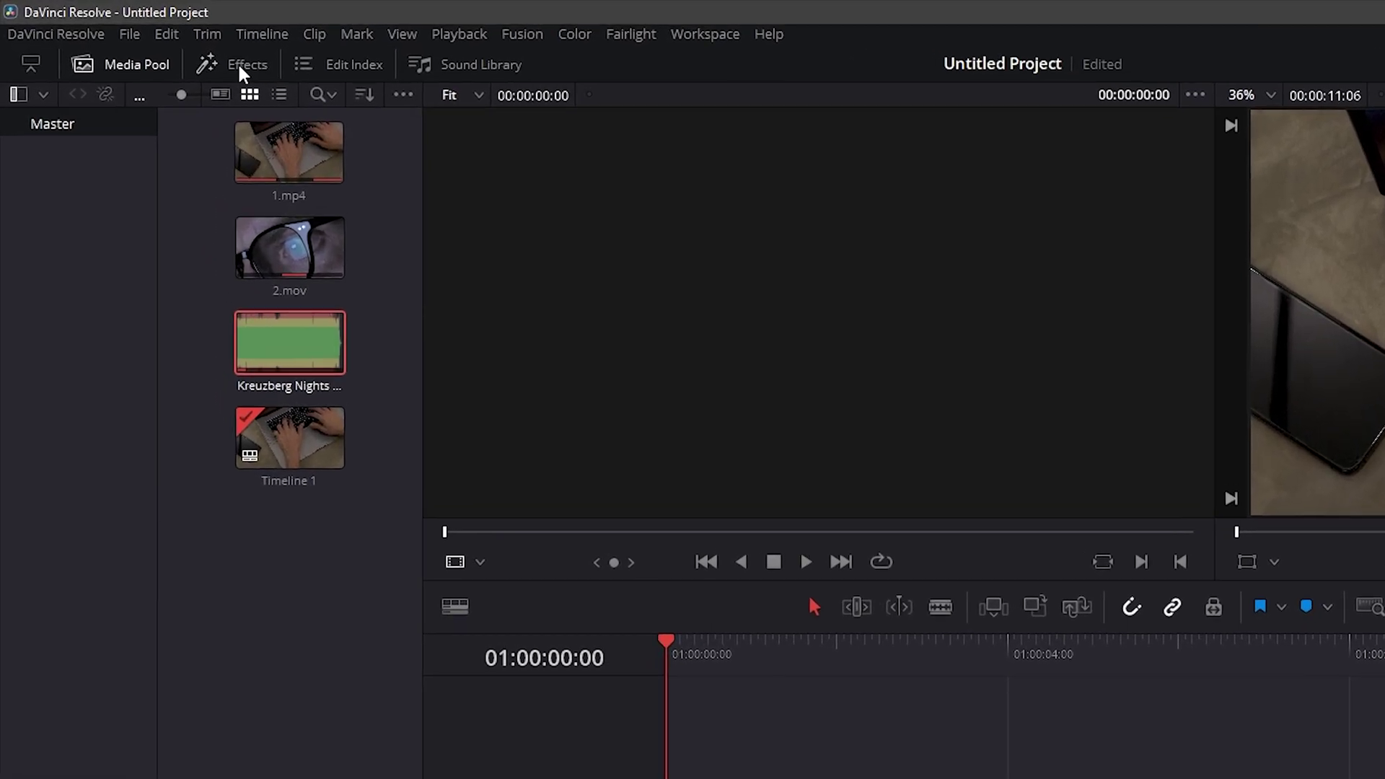
Add a Blur Dissolve video transition at the cut between the first 1.mp4 clip and 2.mov.
click(161, 44)
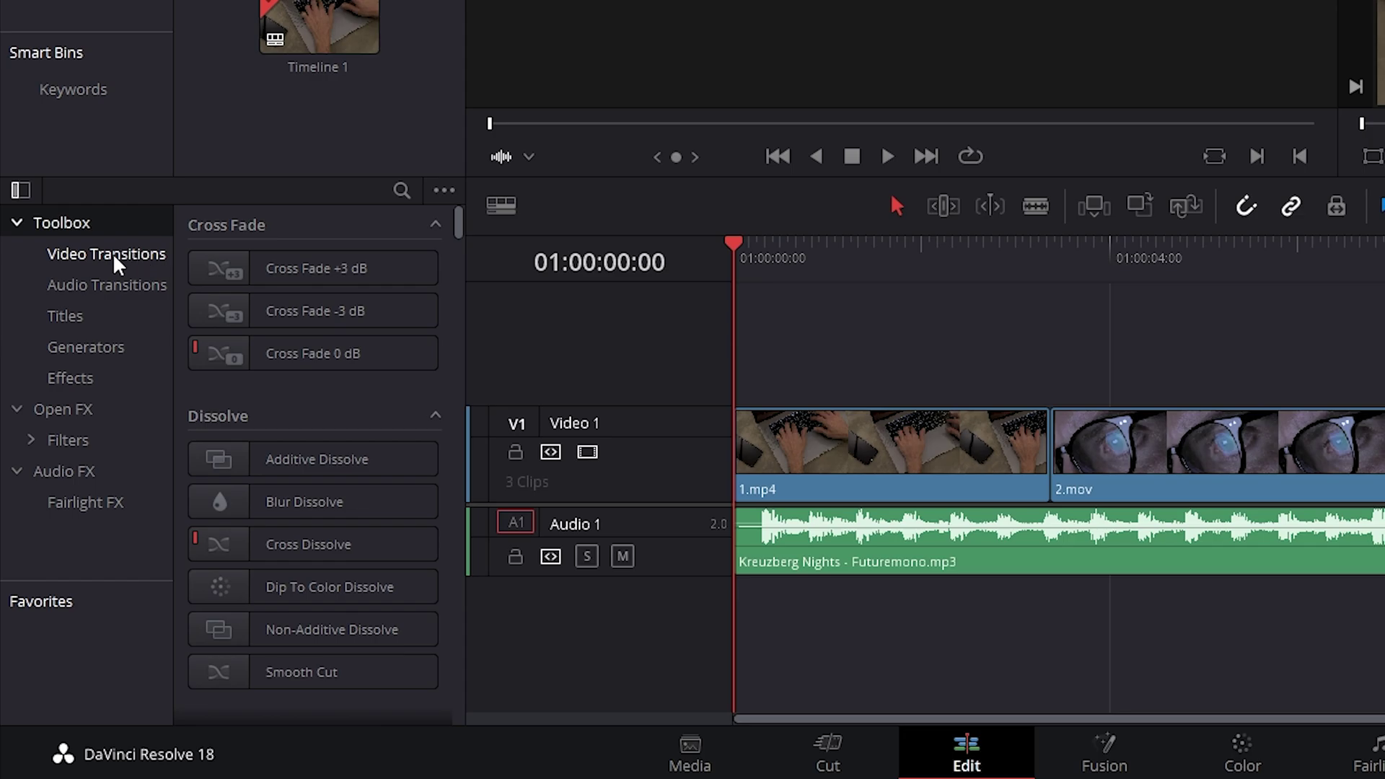
click(115, 260)
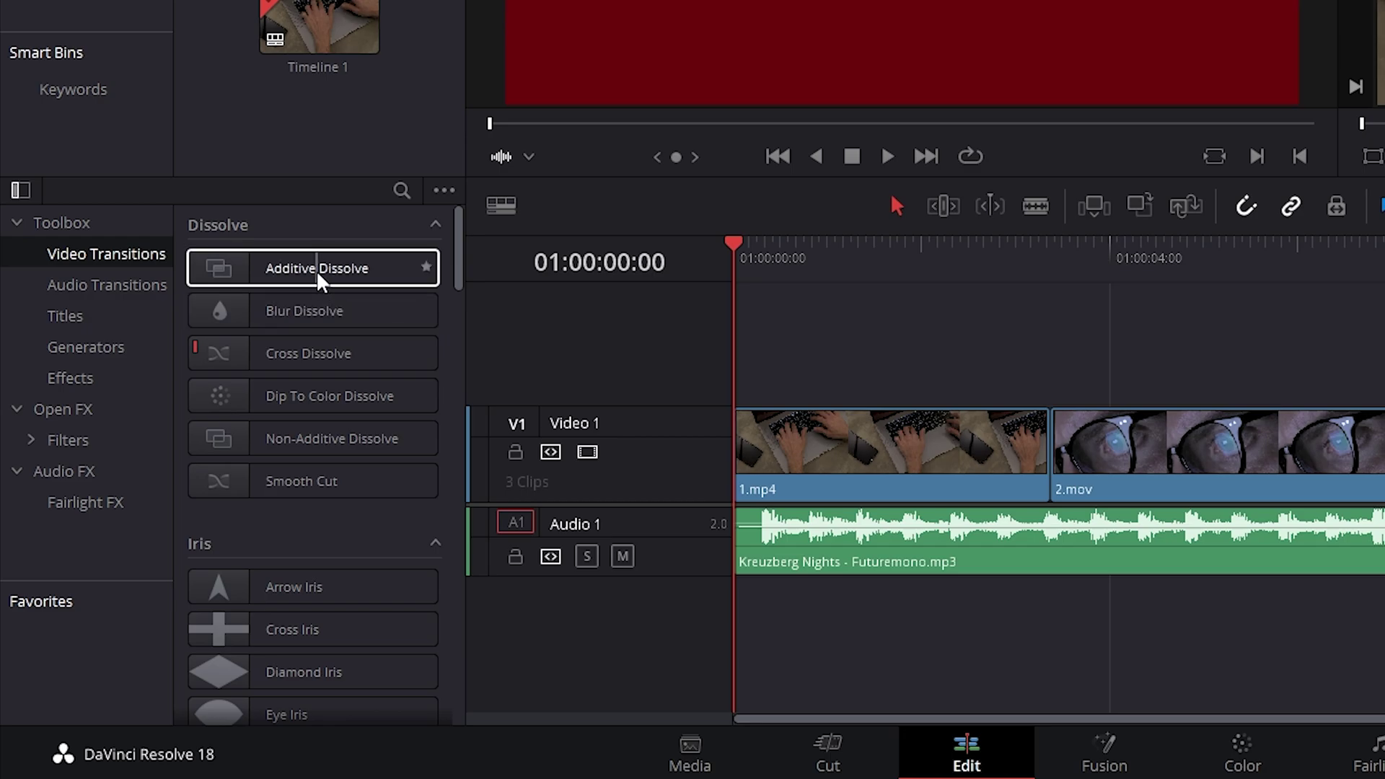
drag(308, 310, 1053, 466)
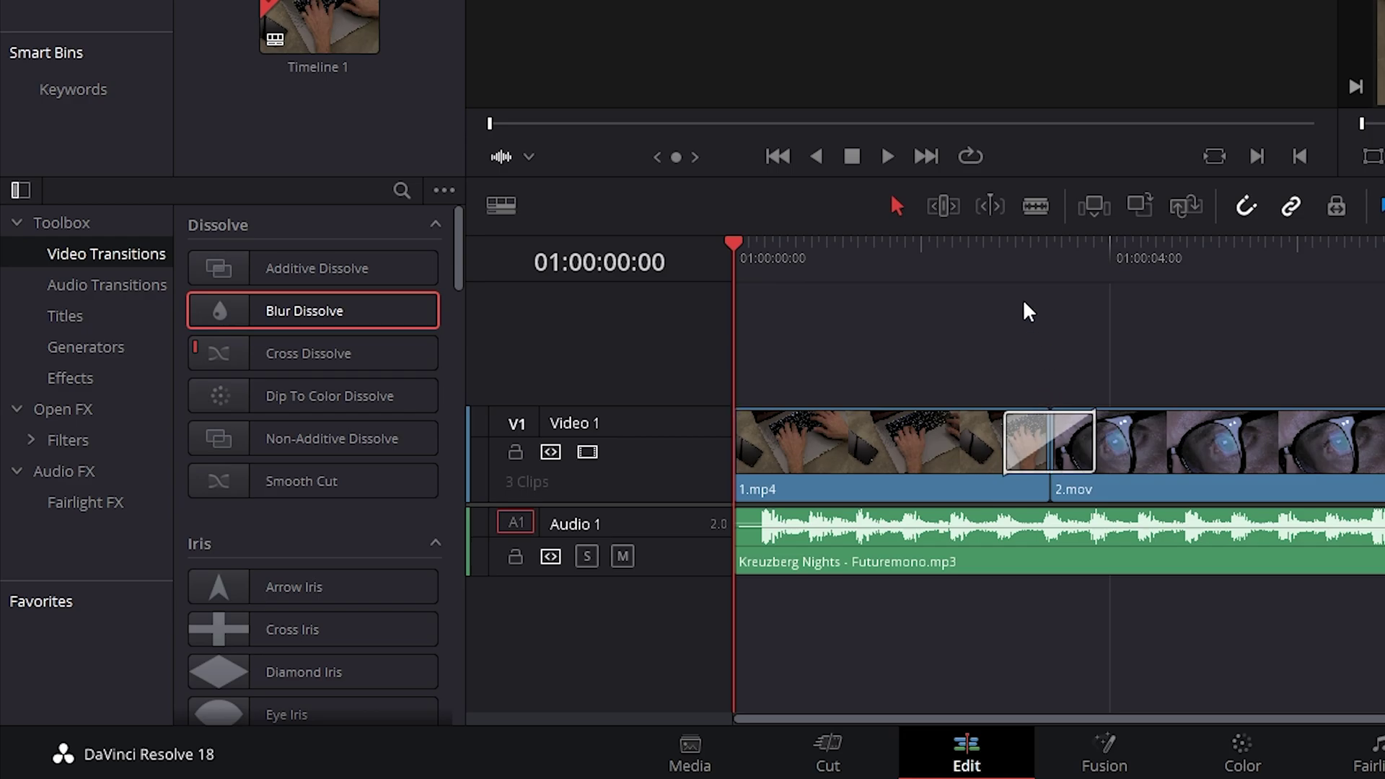
click(1000, 251)
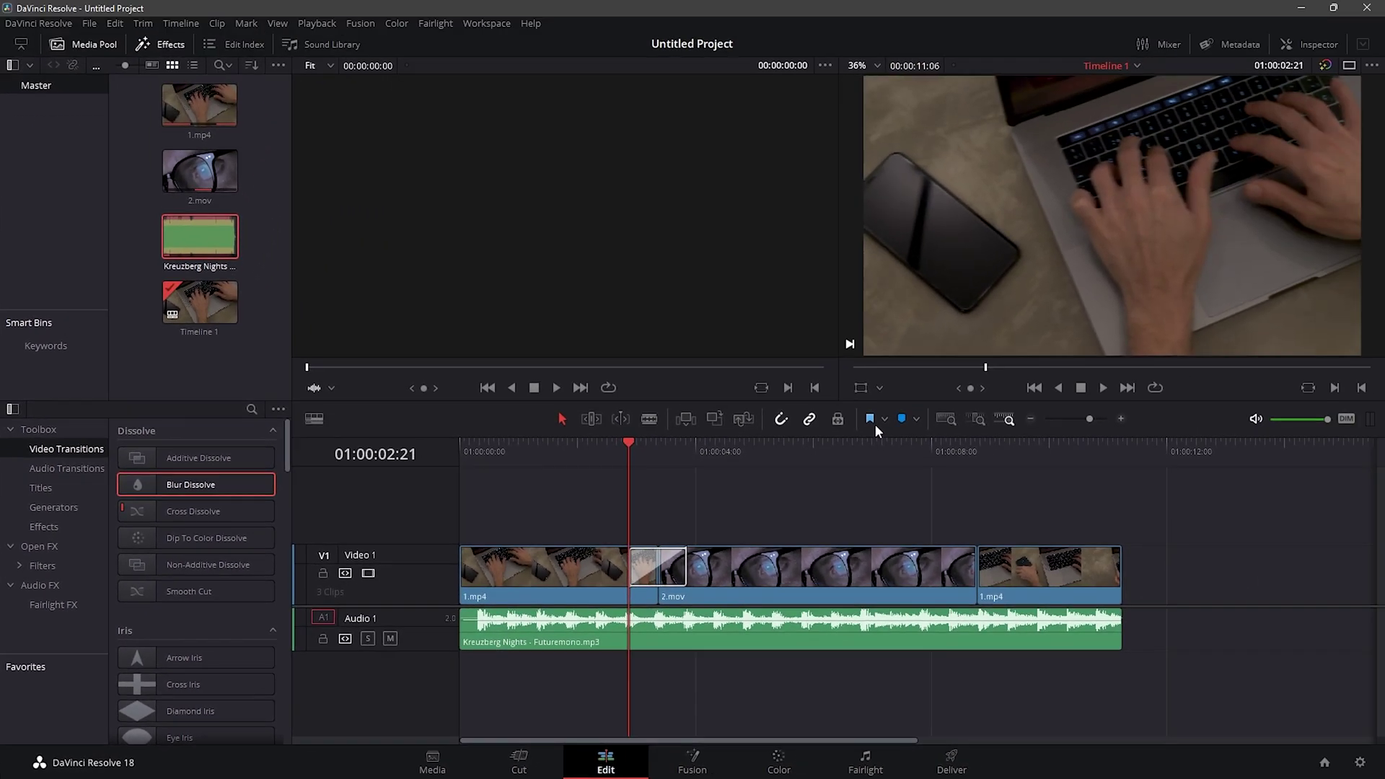
Play back the timeline across the Blur Dissolve transition and view the available audio transitions.
key(space)
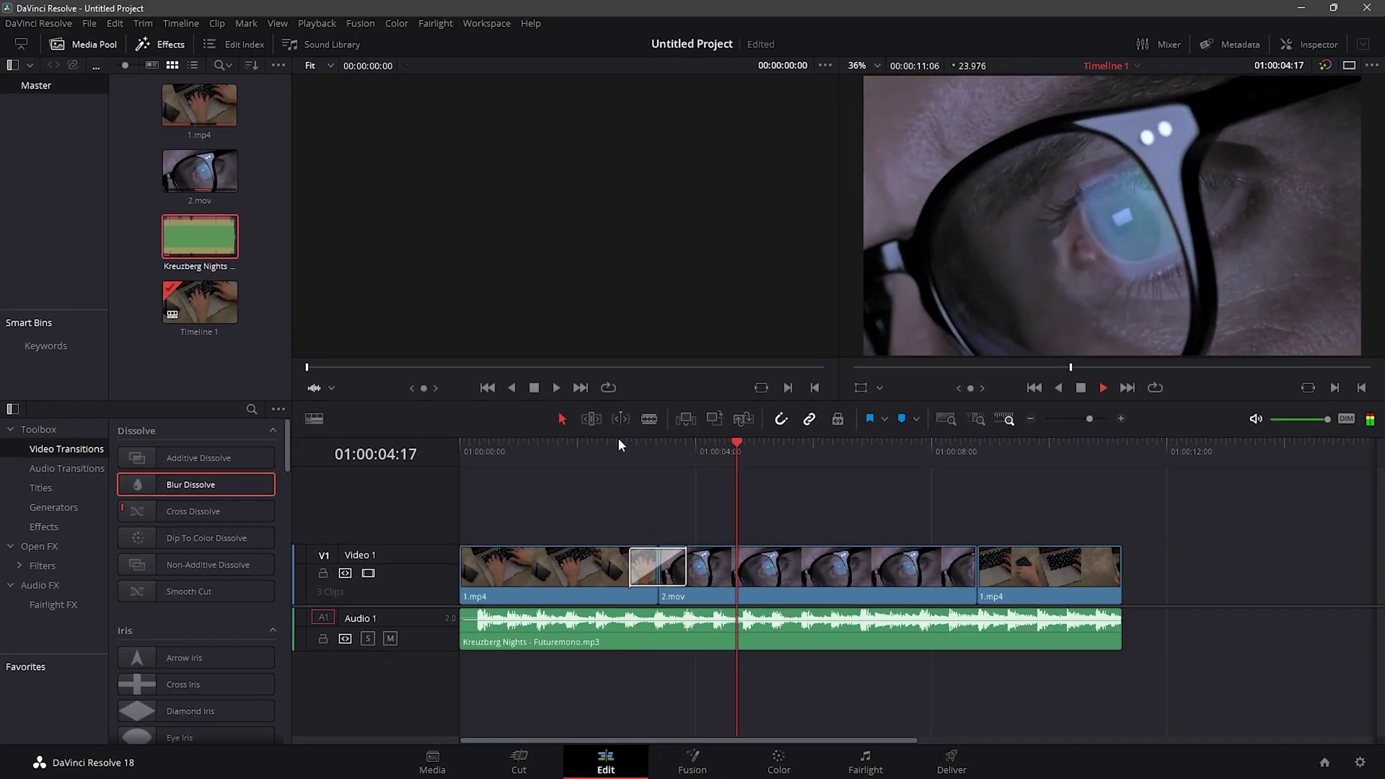
key(space)
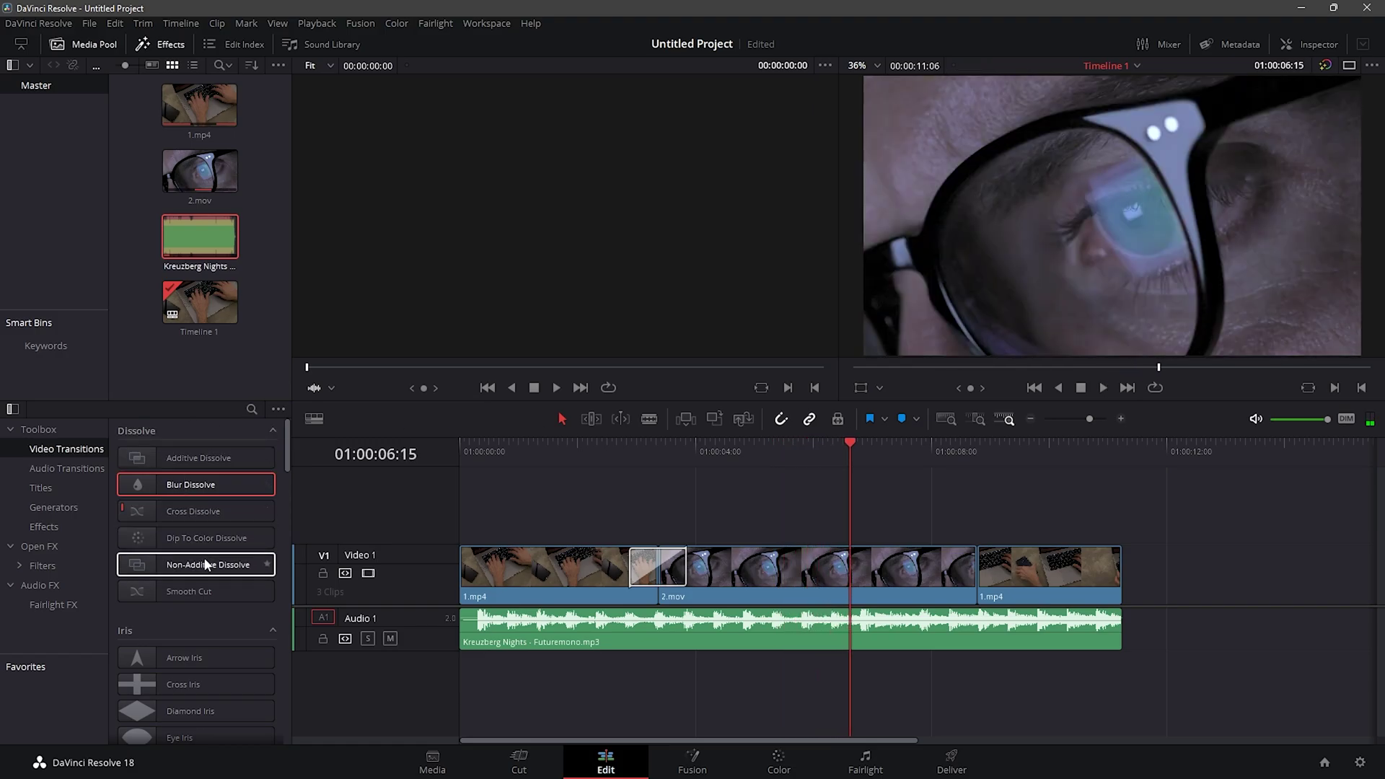
click(68, 469)
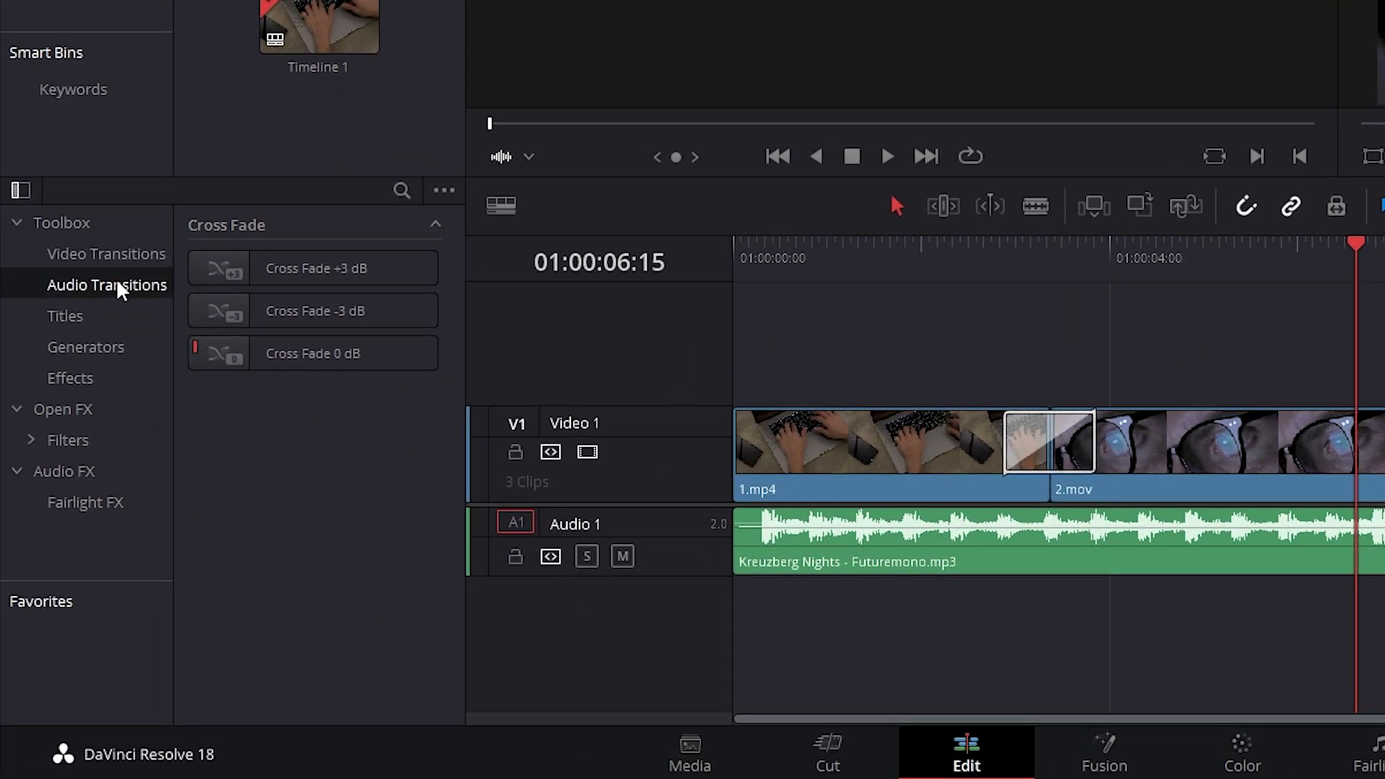
Add a Left Lower Third title on a new Video 2 track above 2.mov and preview it at 01:00:07:05.
click(74, 316)
drag(301, 274, 414, 259)
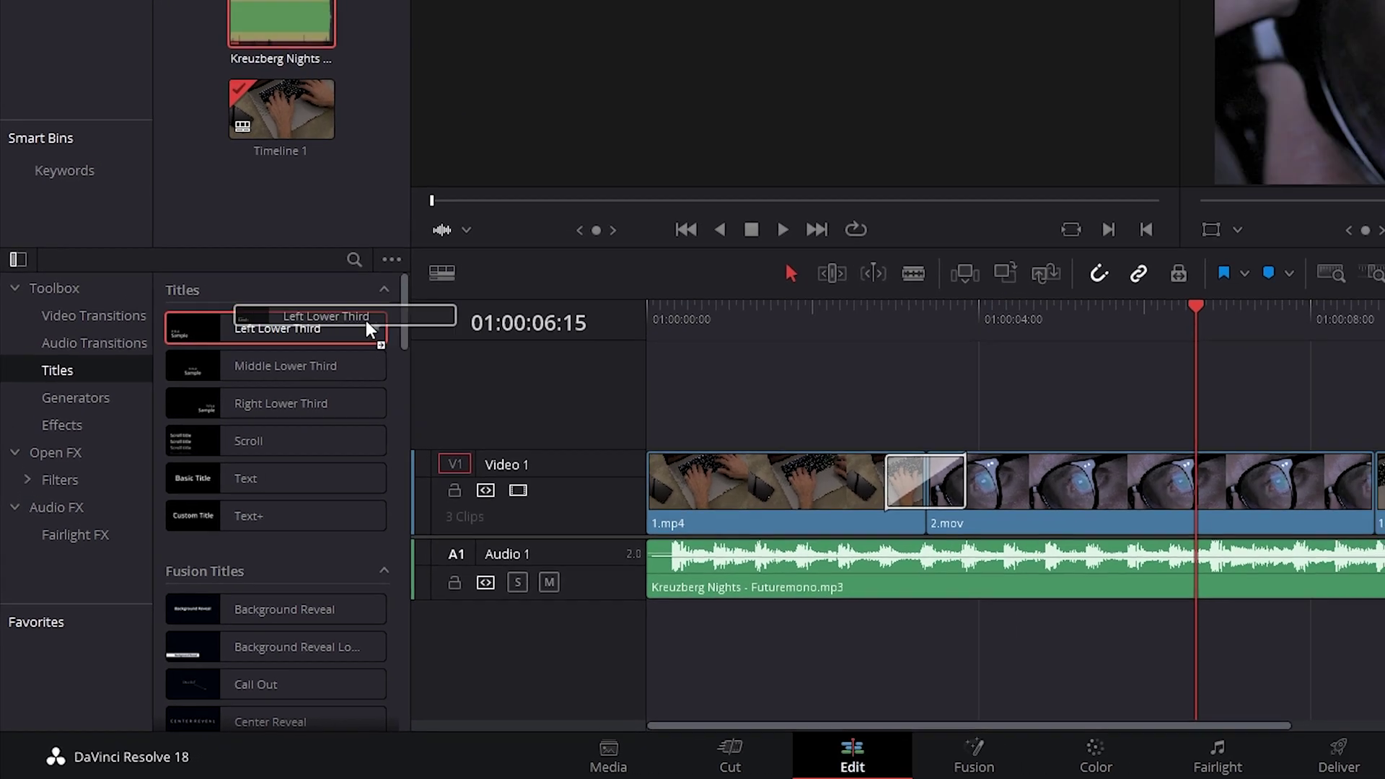
drag(365, 324, 1014, 405)
drag(850, 444, 884, 444)
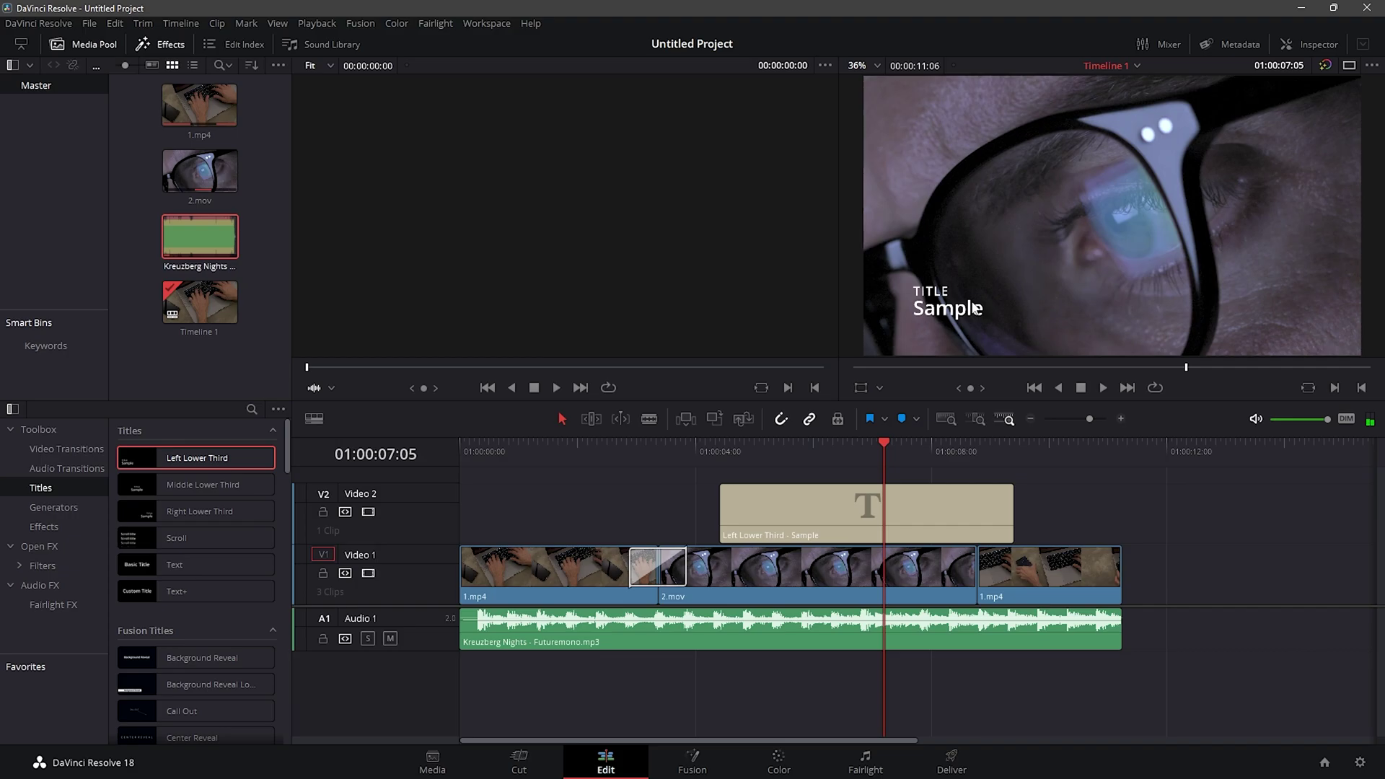
Slightly shift the Offset colour balance of the 2.mov clip on the Color page and open the Deliver page.
click(783, 759)
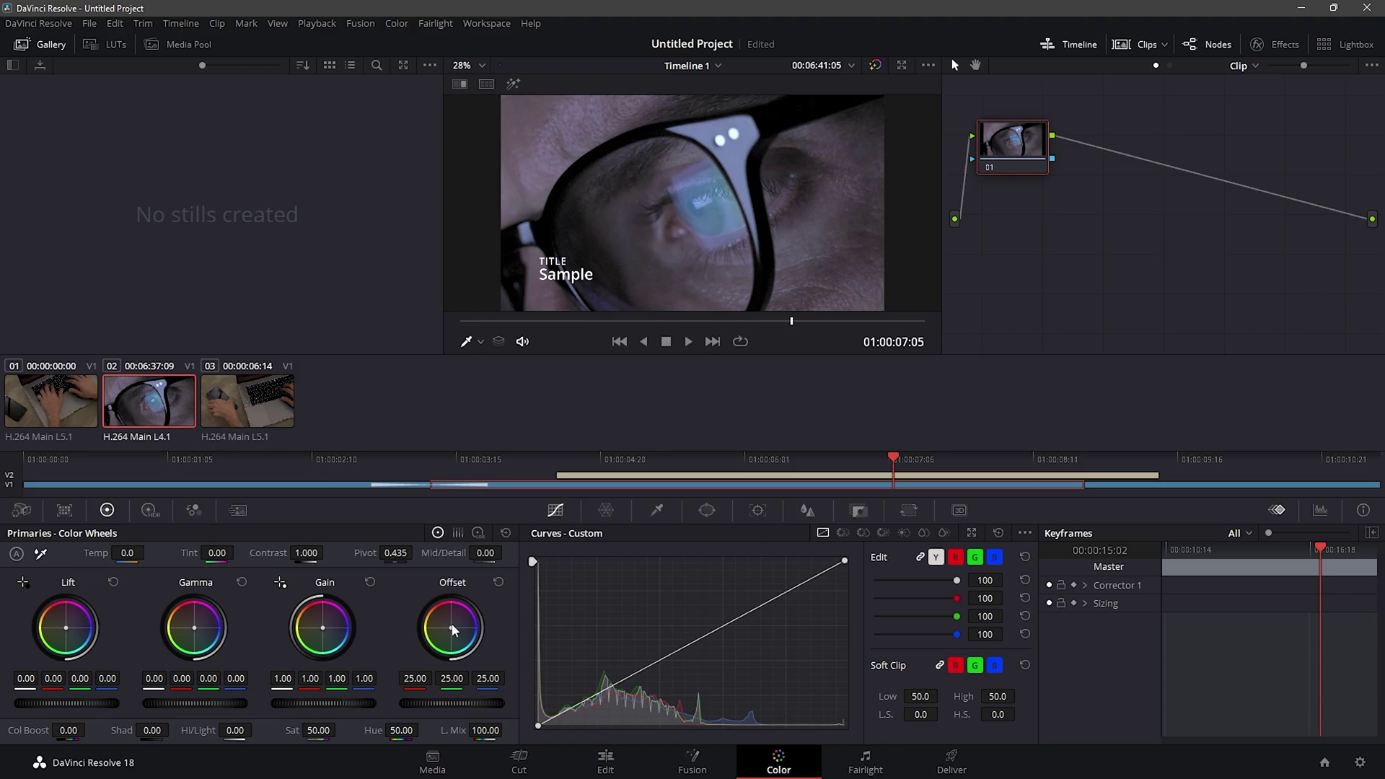
drag(450, 627, 447, 627)
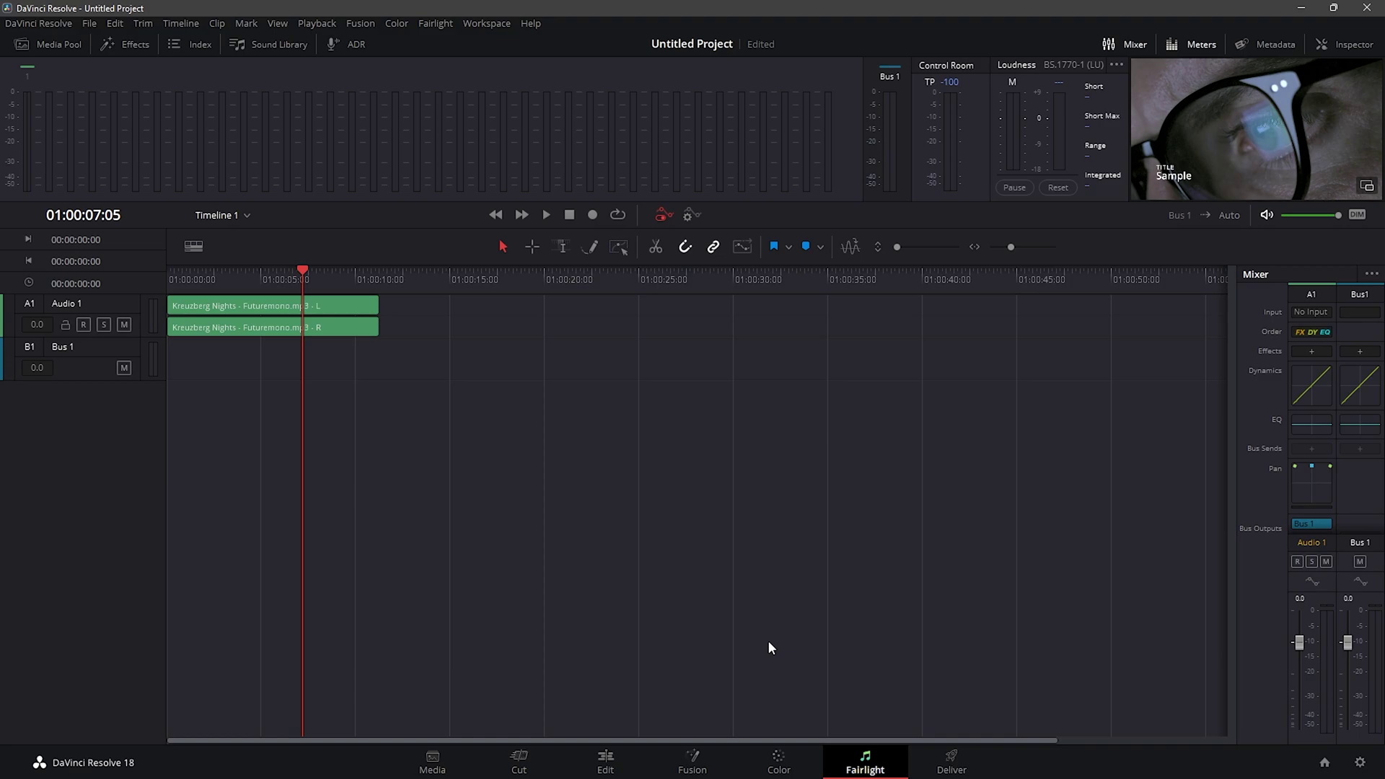
click(952, 759)
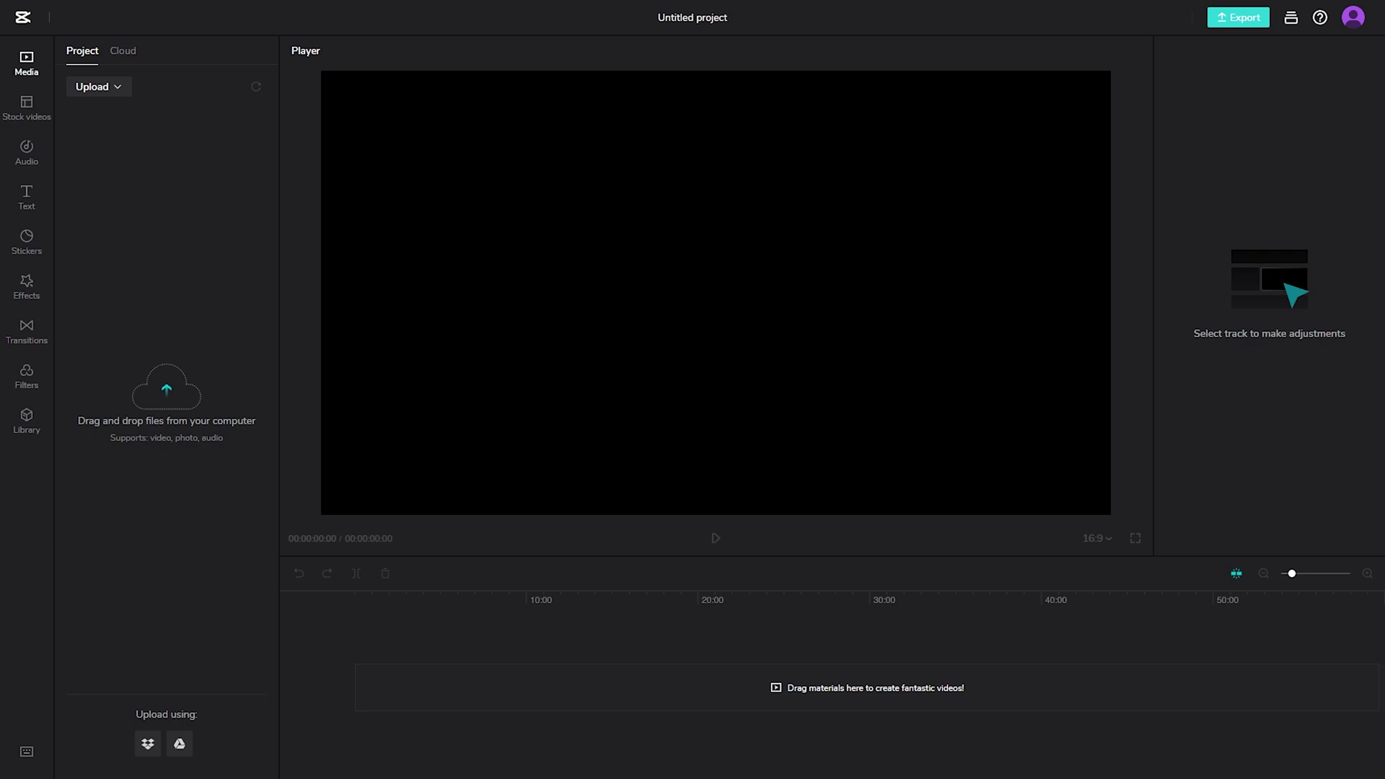
In the CapCut online editor, import 2.mov and 1.mp4, and place 1.mp4 followed by 2.mov on the timeline.
drag(553, 343, 163, 245)
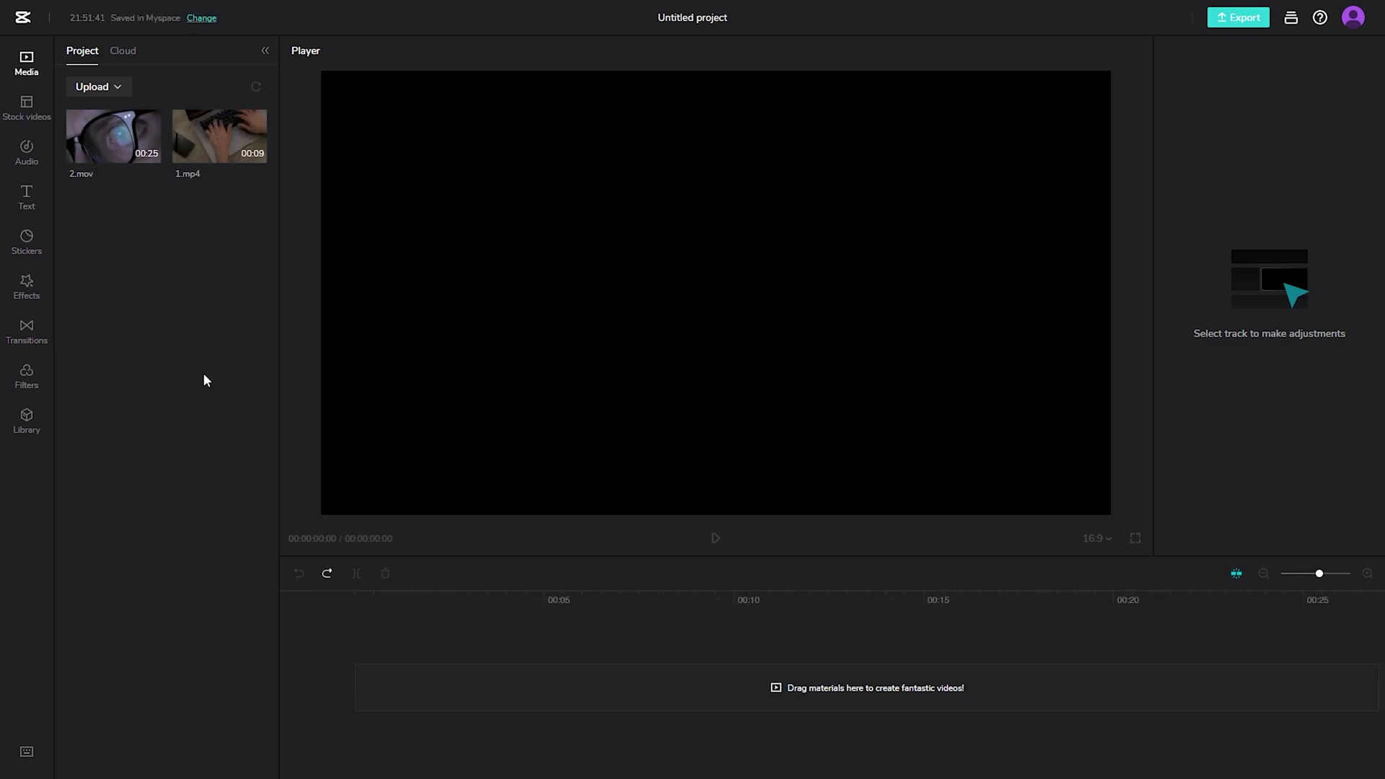
drag(201, 141, 384, 690)
drag(145, 147, 732, 710)
Split the 1.mp4 clip at 00:00:04:07 and delete its second part.
drag(443, 599, 513, 605)
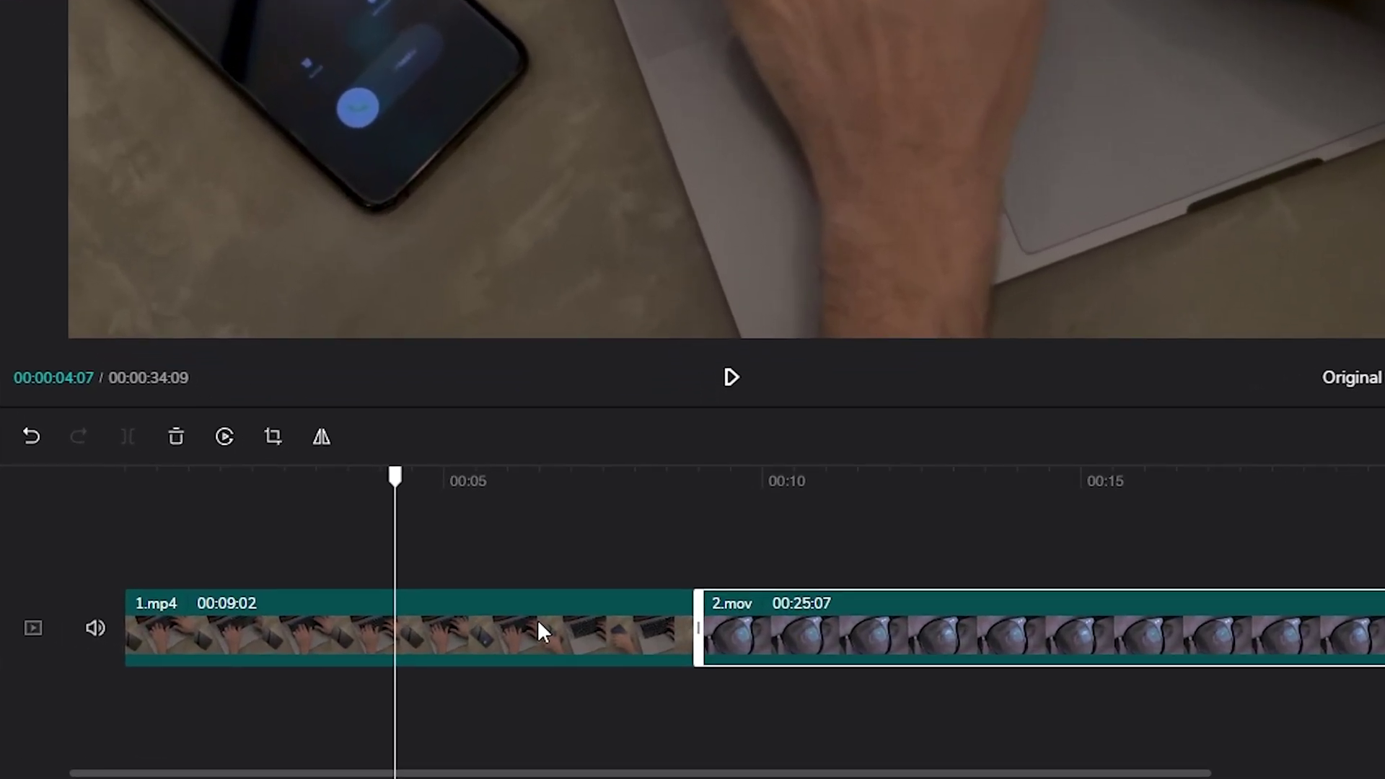
click(539, 622)
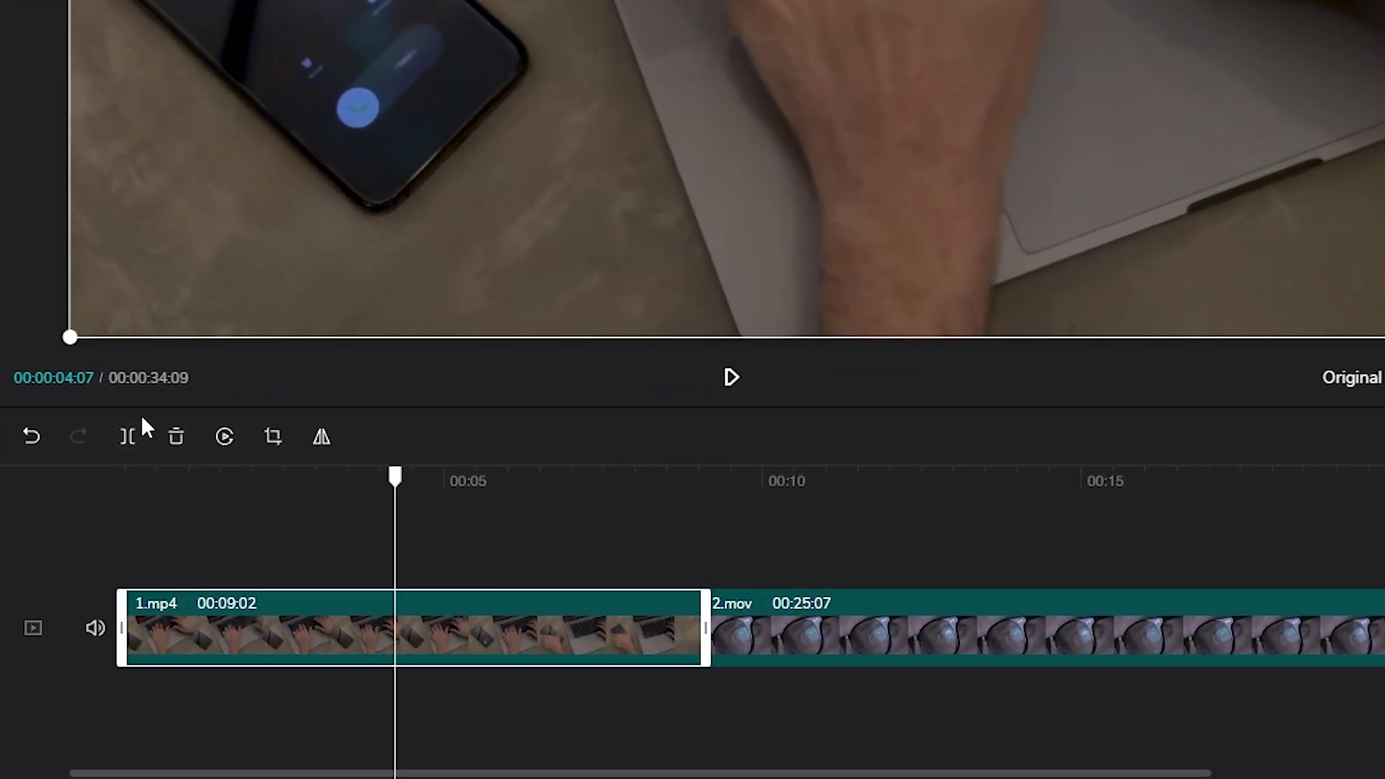
click(136, 441)
click(553, 609)
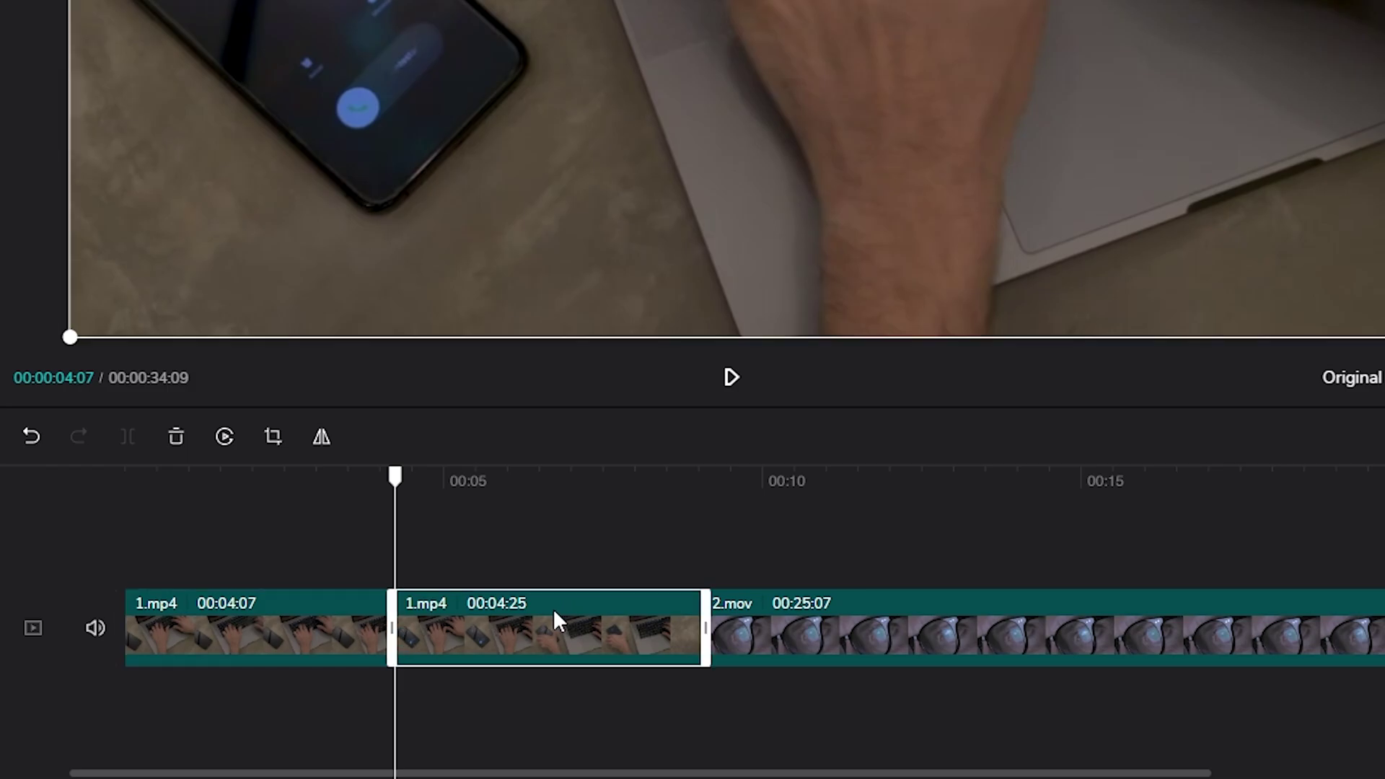
key(Delete)
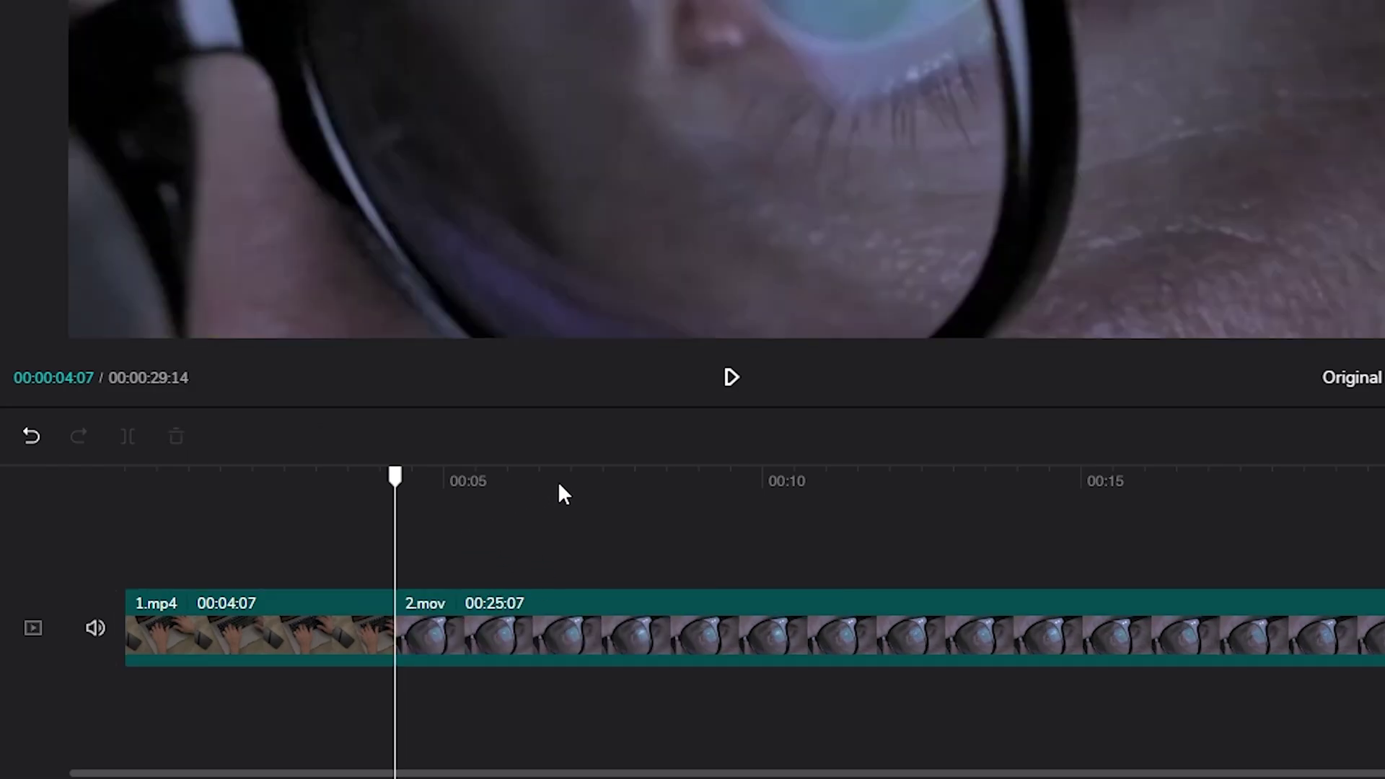
Shorten 2.mov to 00:09:25 and place My Way - NEFFEX.mp3 below the video from the start of the timeline.
click(582, 480)
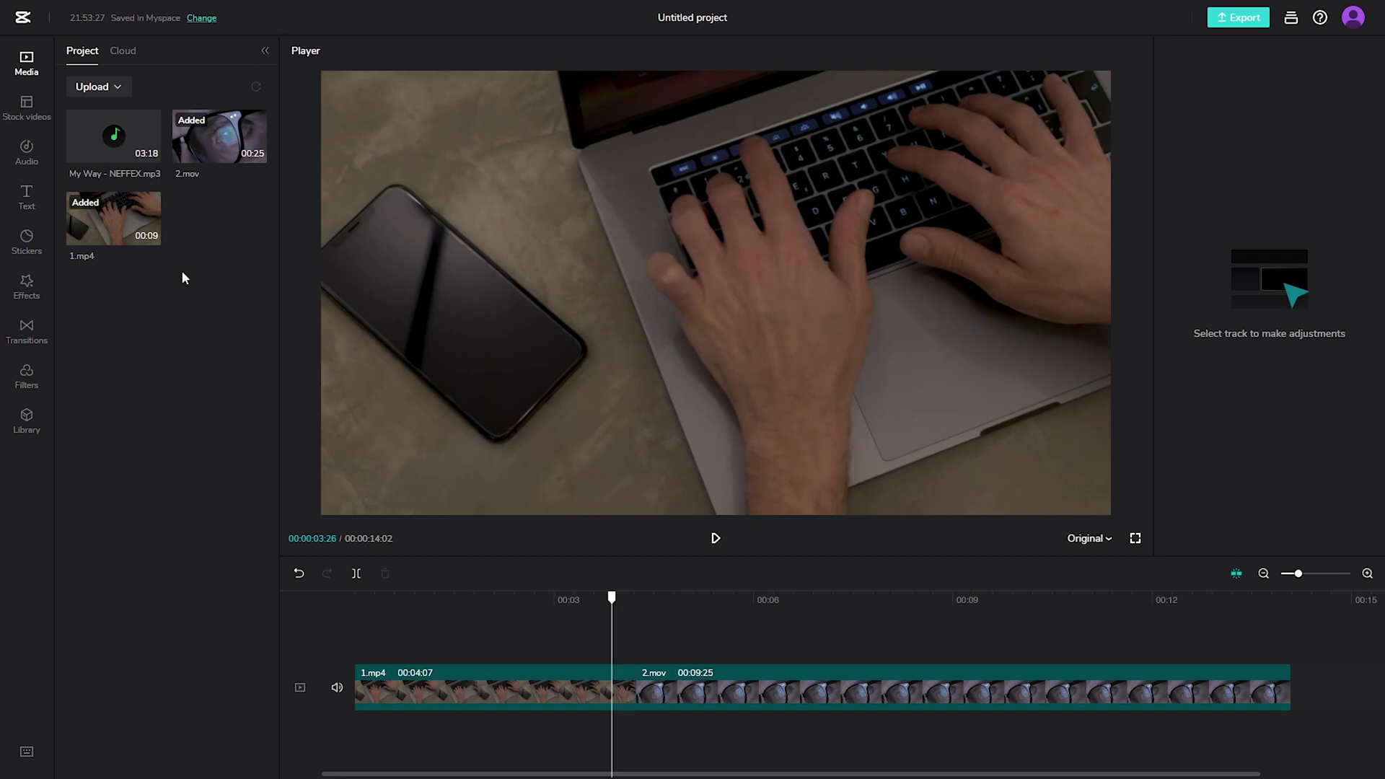
drag(122, 156, 396, 712)
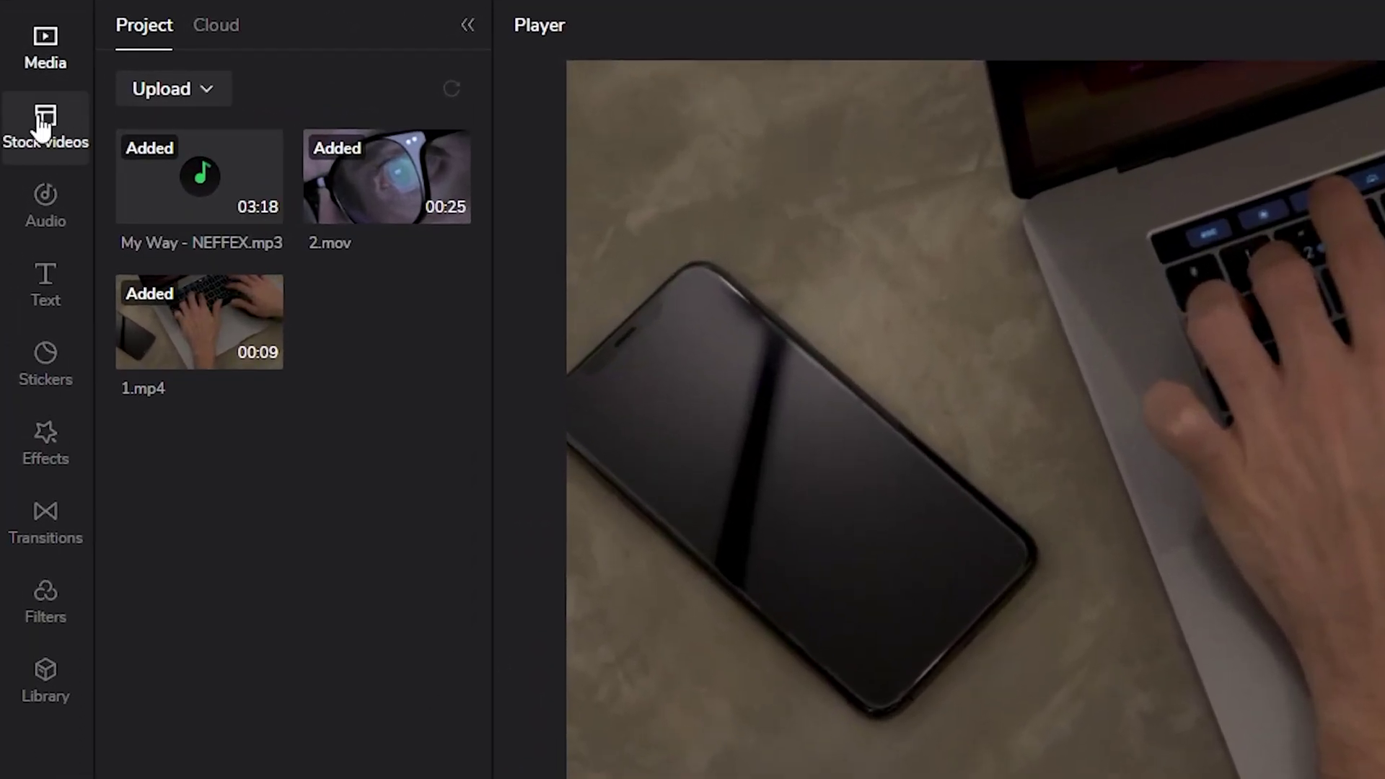
Browse the stock videos, the recommended music and the sound effects library.
click(42, 124)
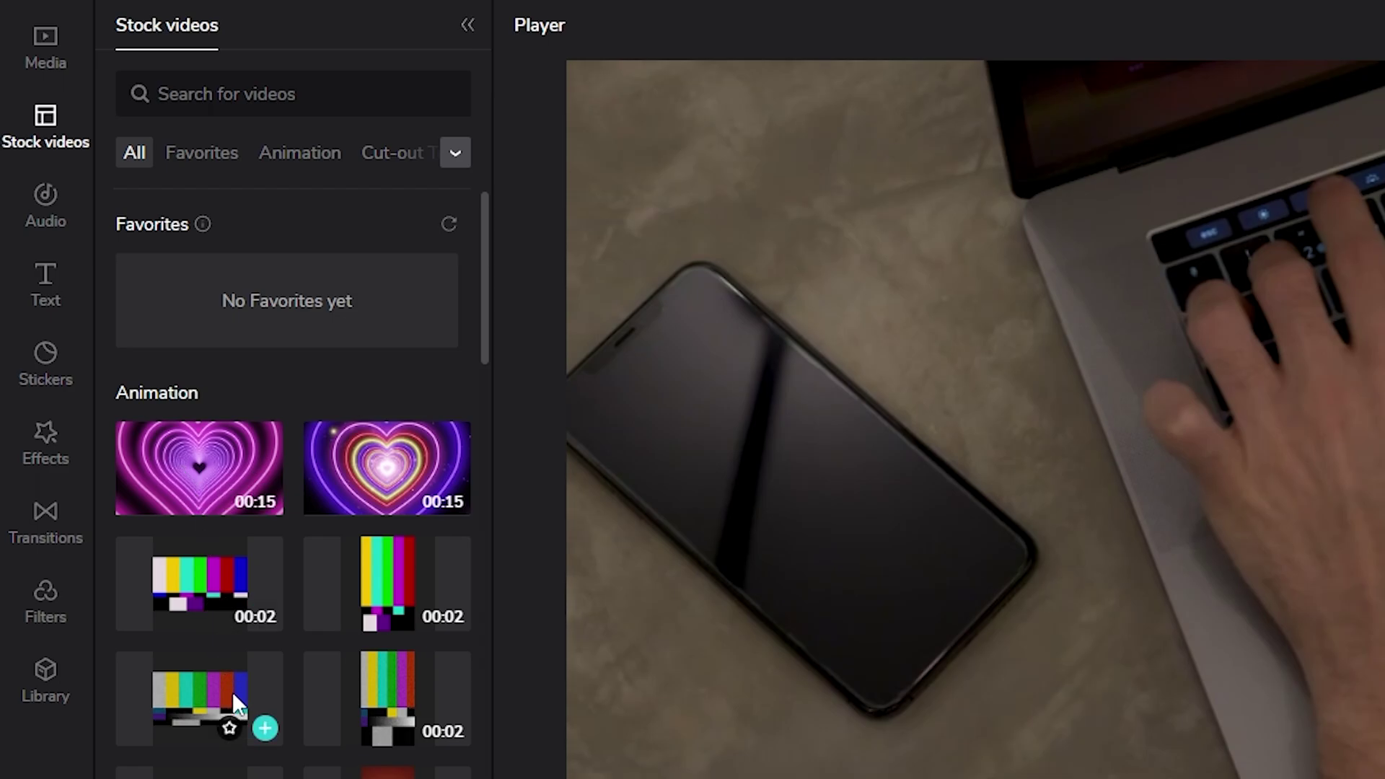
click(47, 211)
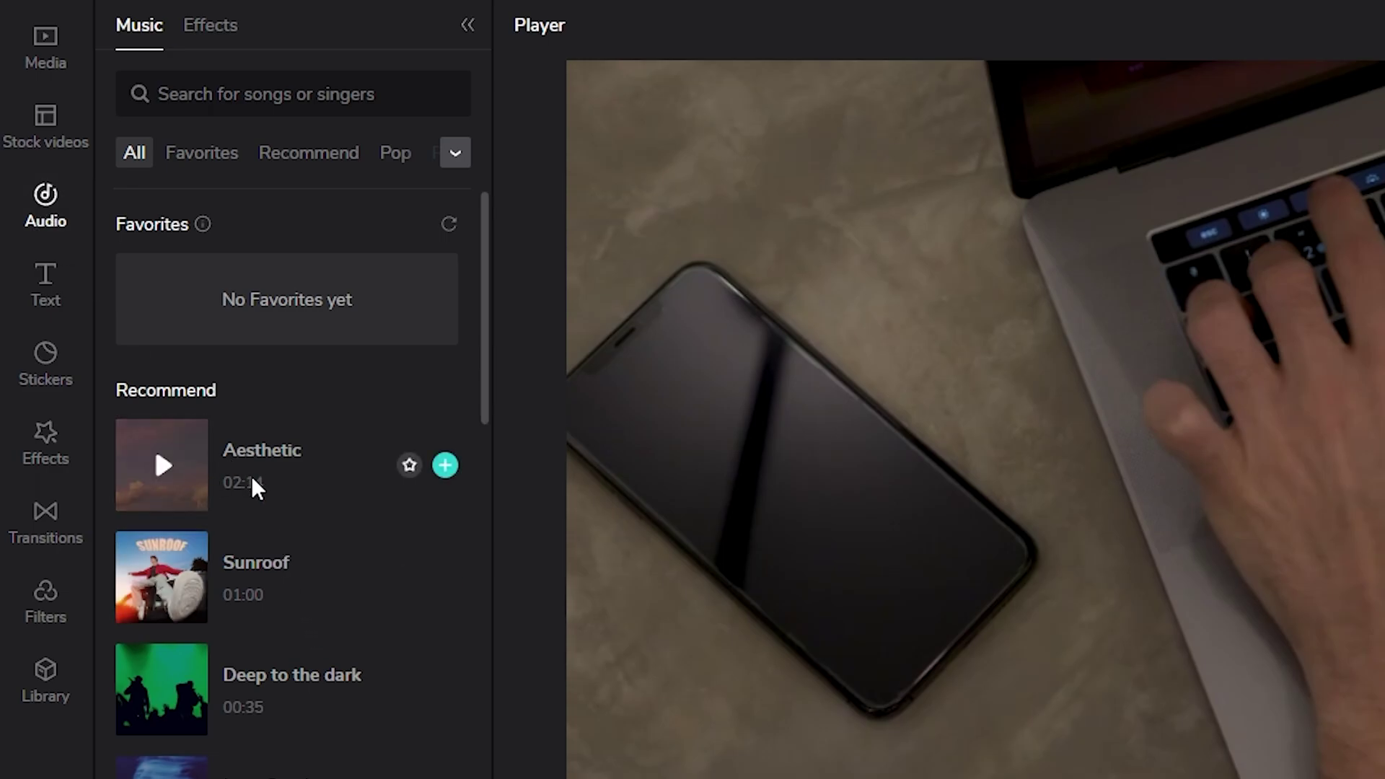
scroll(386, 743, down, 6)
scroll(226, 770, down, 3)
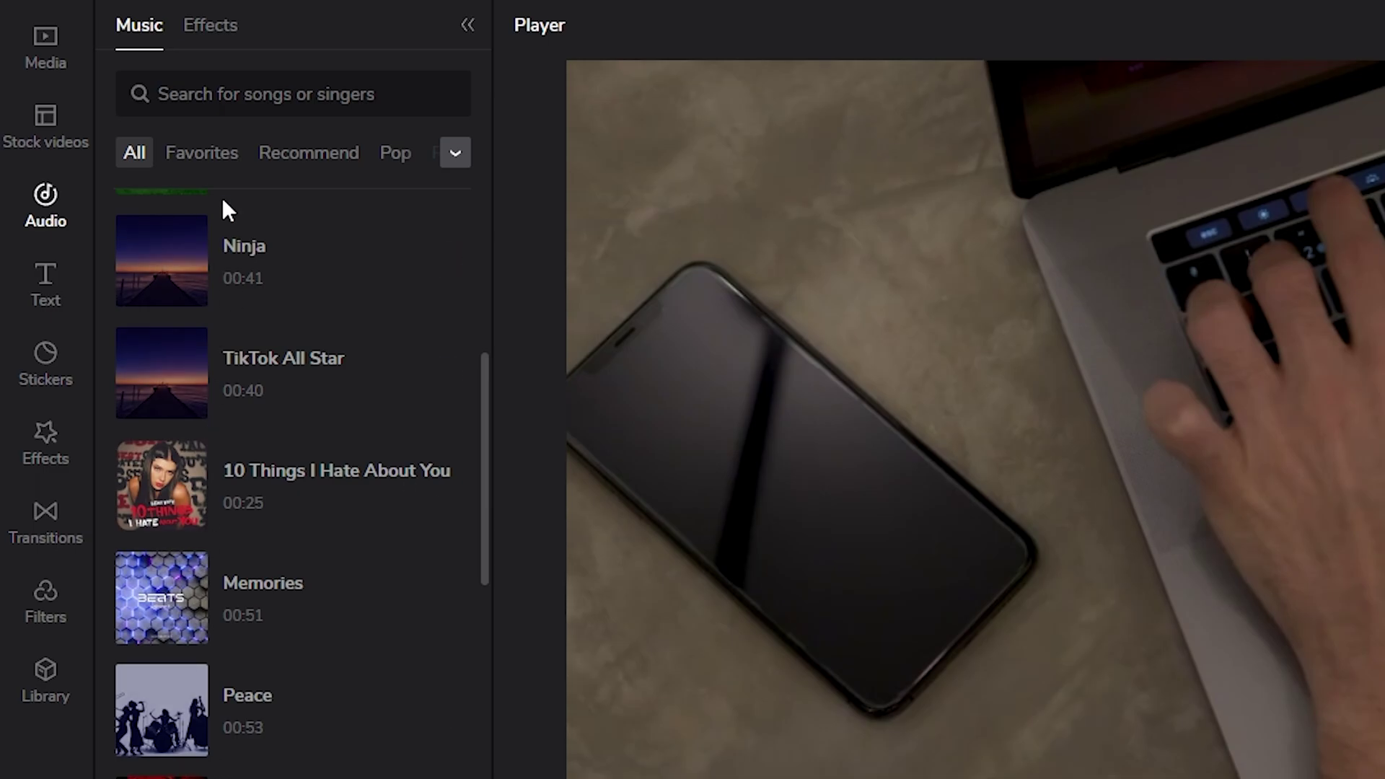
scroll(258, 534, up, 10)
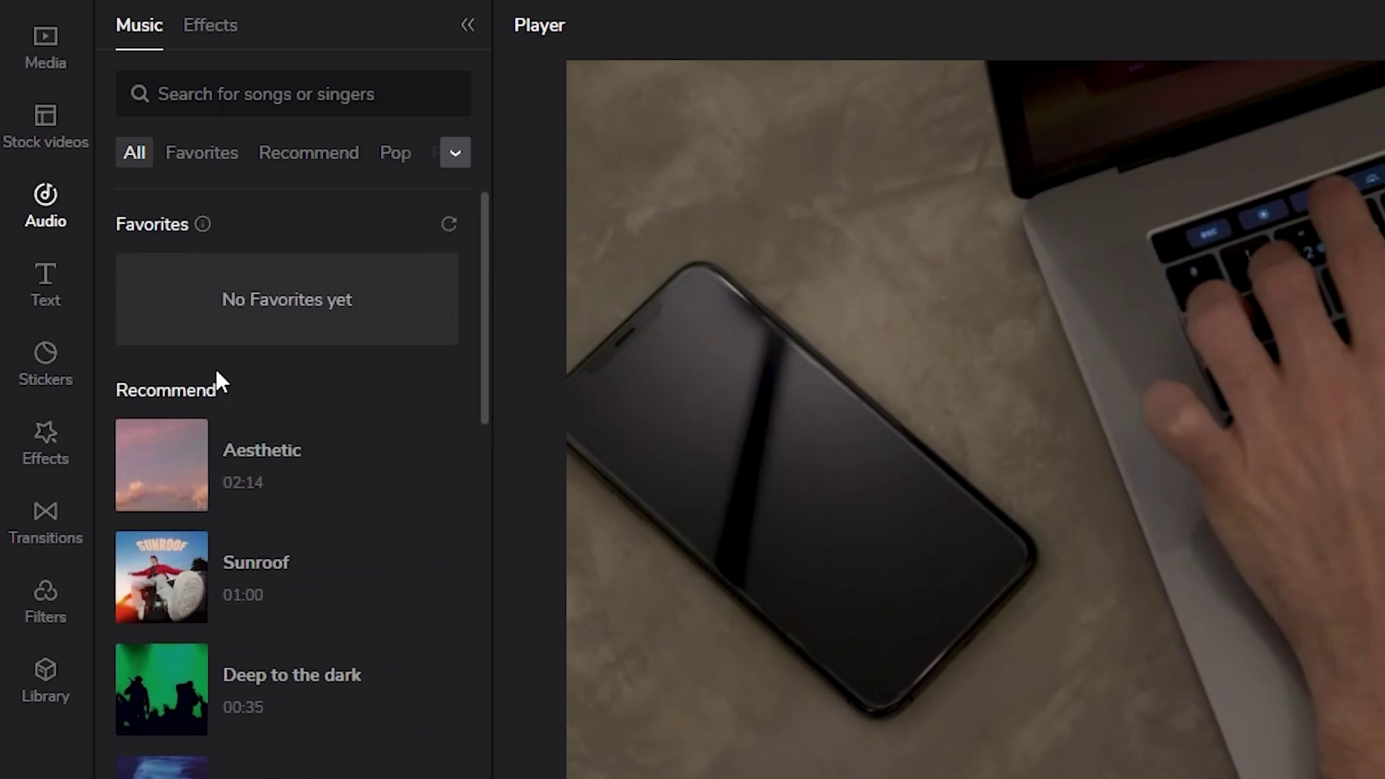
mouse_move(215, 477)
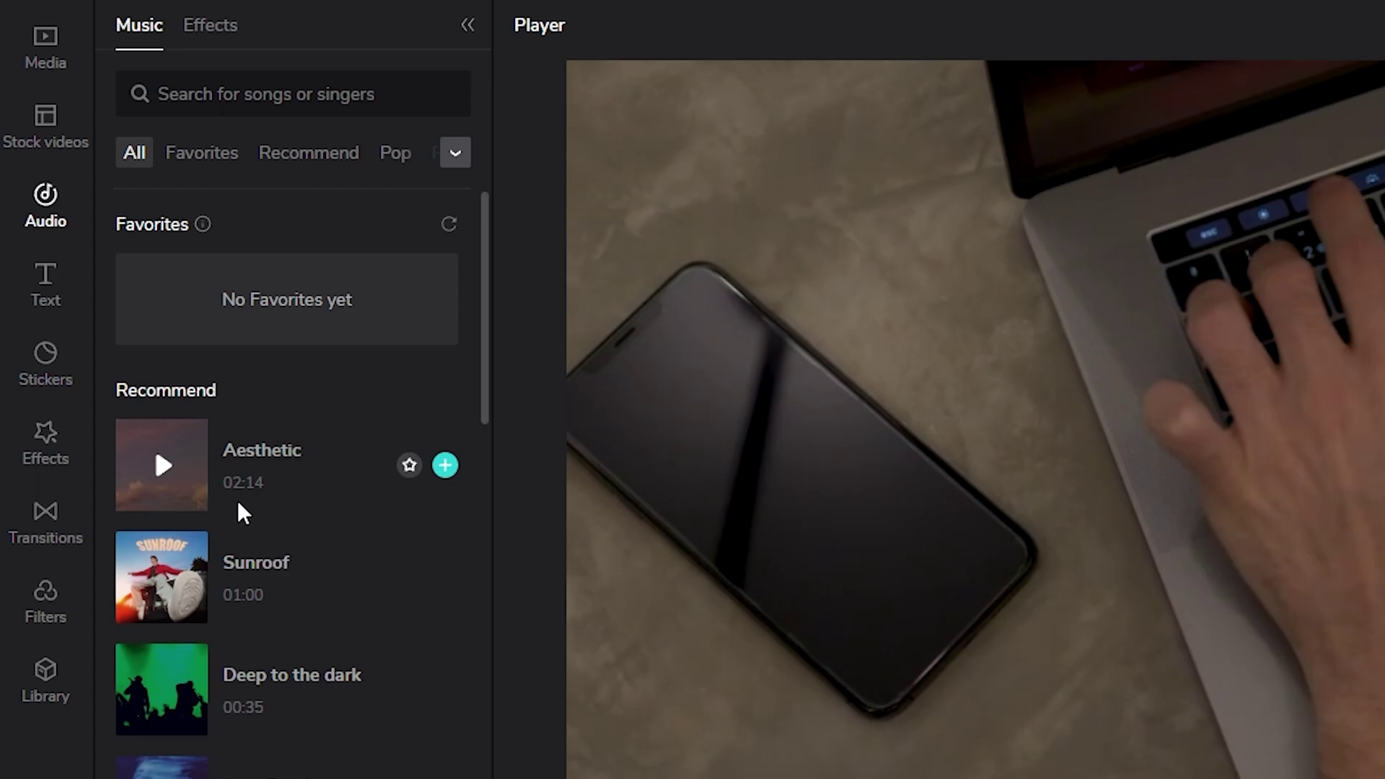
click(210, 25)
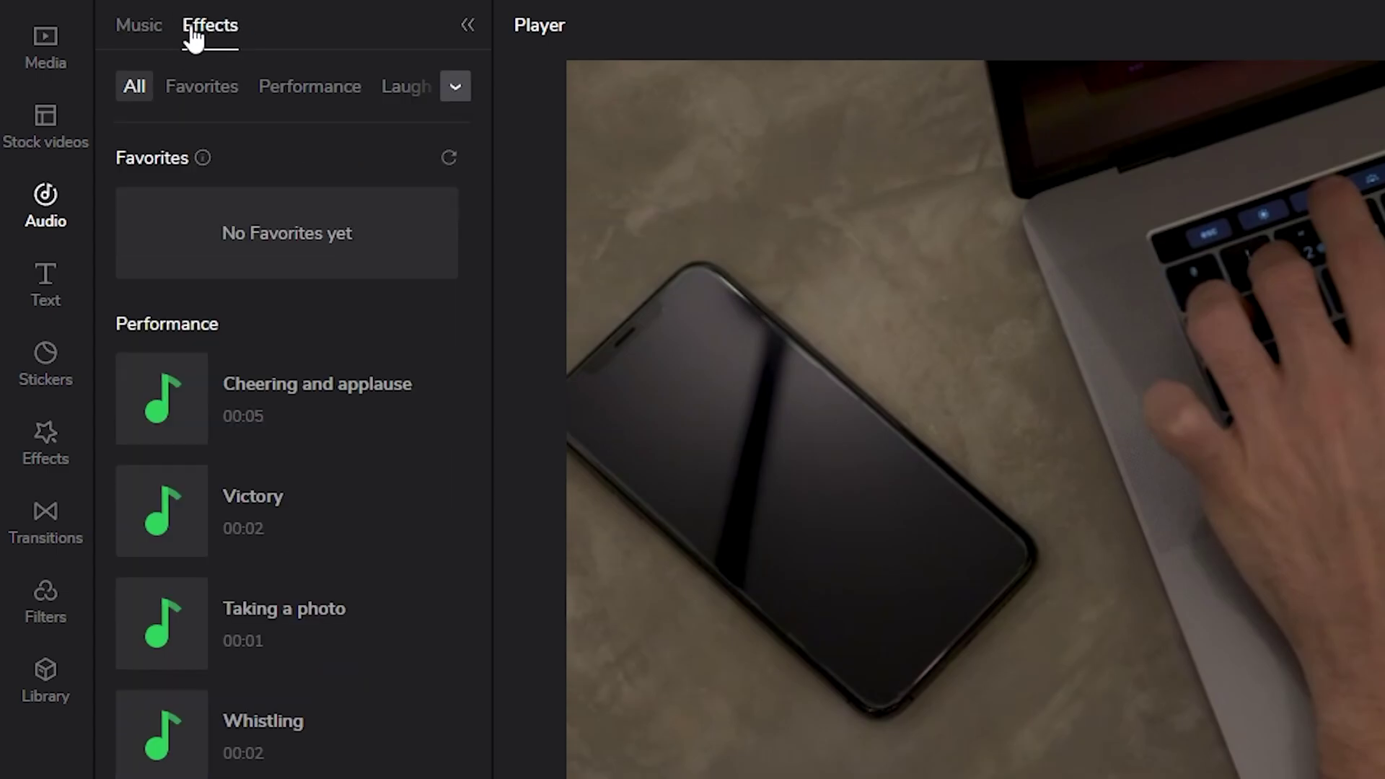
scroll(144, 649, down, 15)
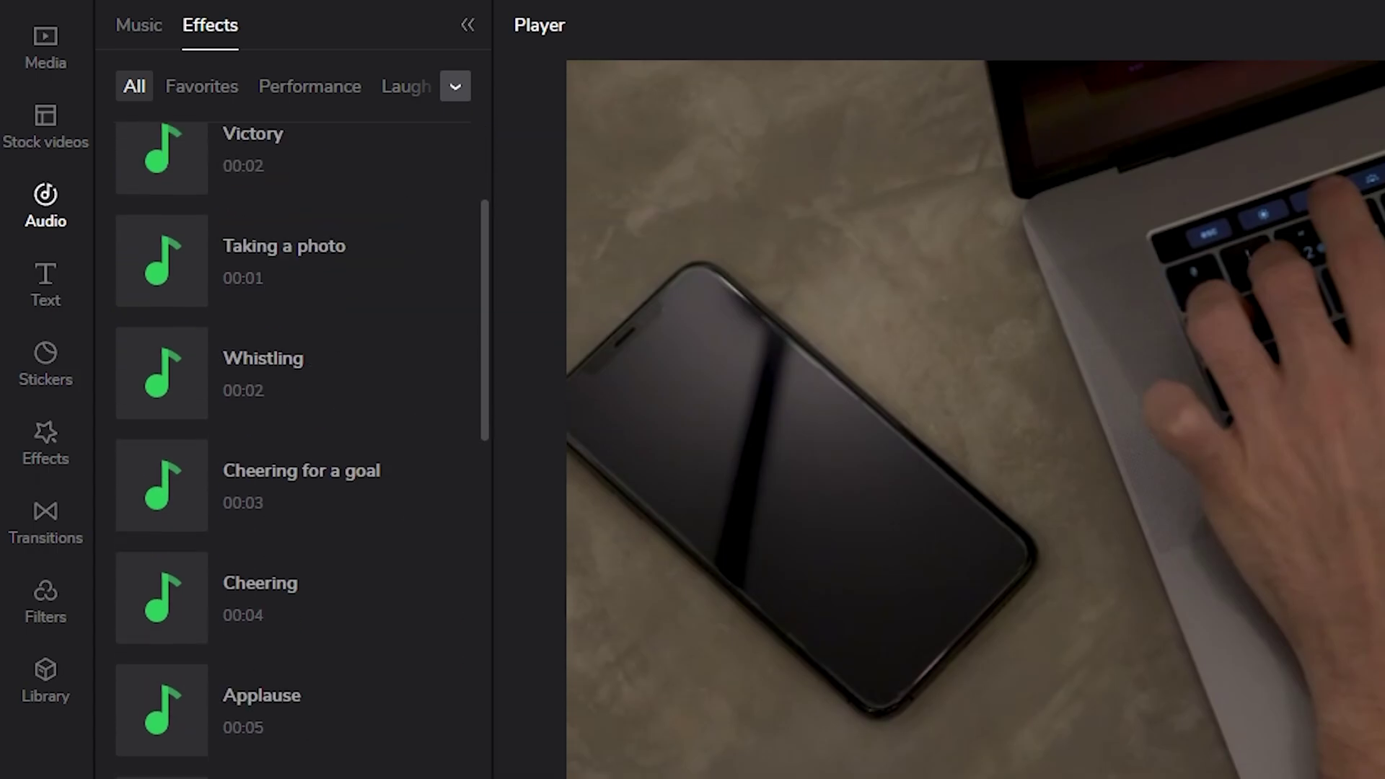
mouse_move(177, 687)
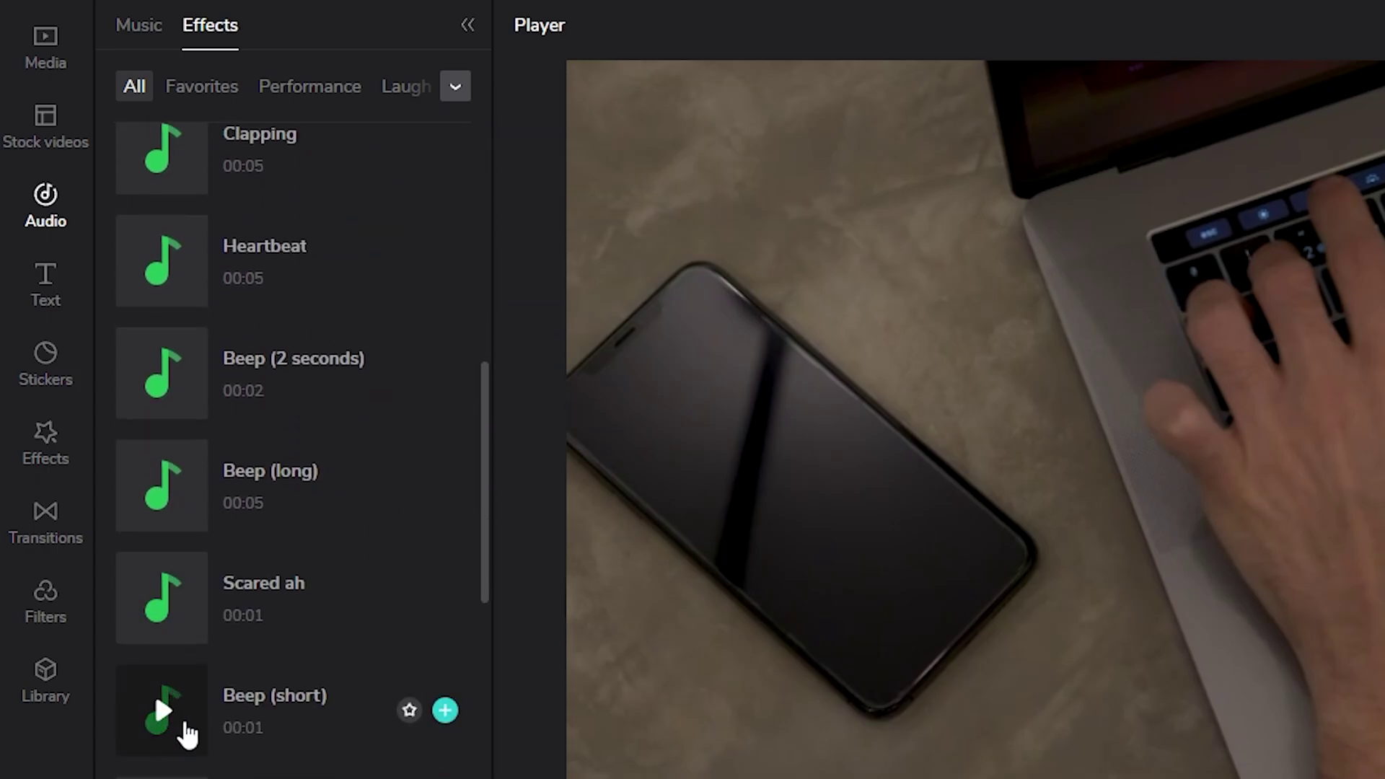
scroll(187, 732, up, 15)
mouse_move(194, 498)
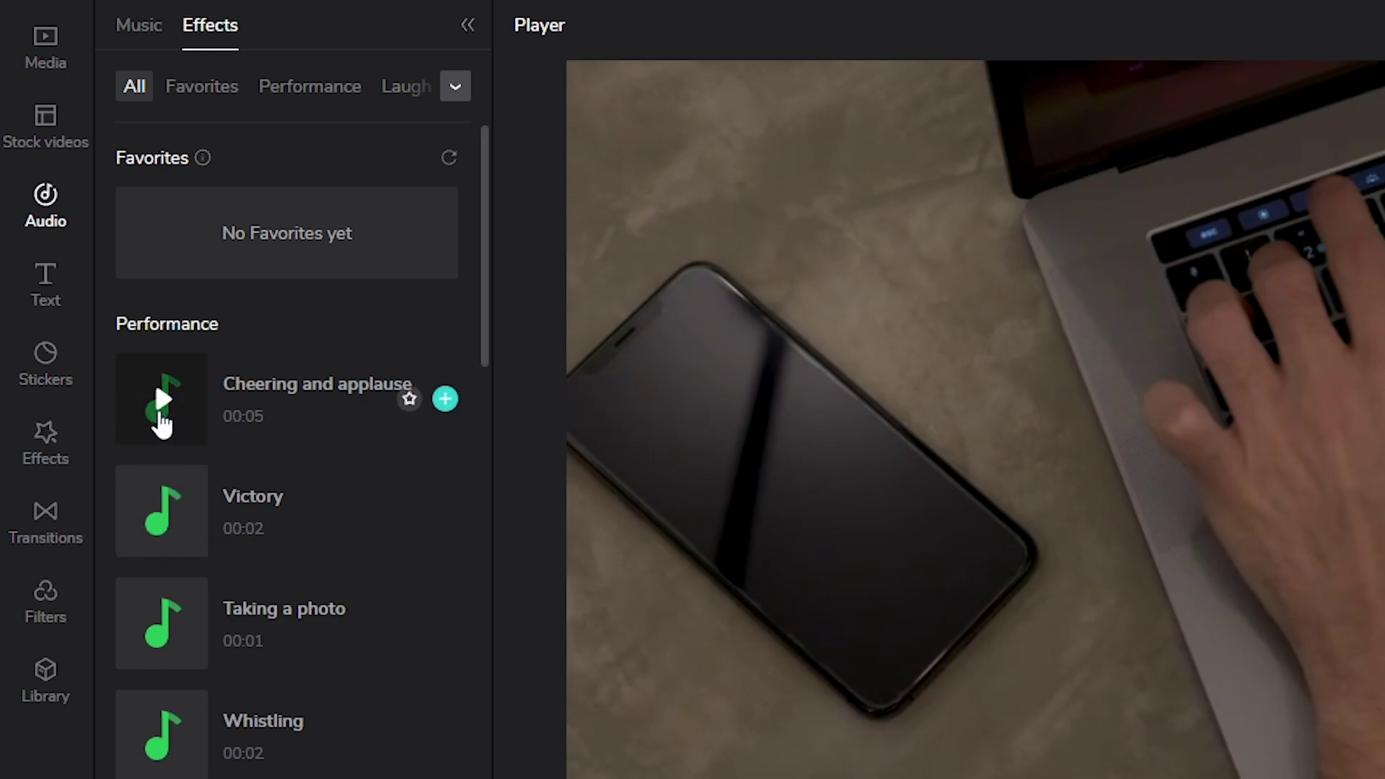
Place a text clip with the trending pink-to-blue gradient ART style on a track above the 1.mp4 clip.
click(56, 296)
mouse_move(295, 592)
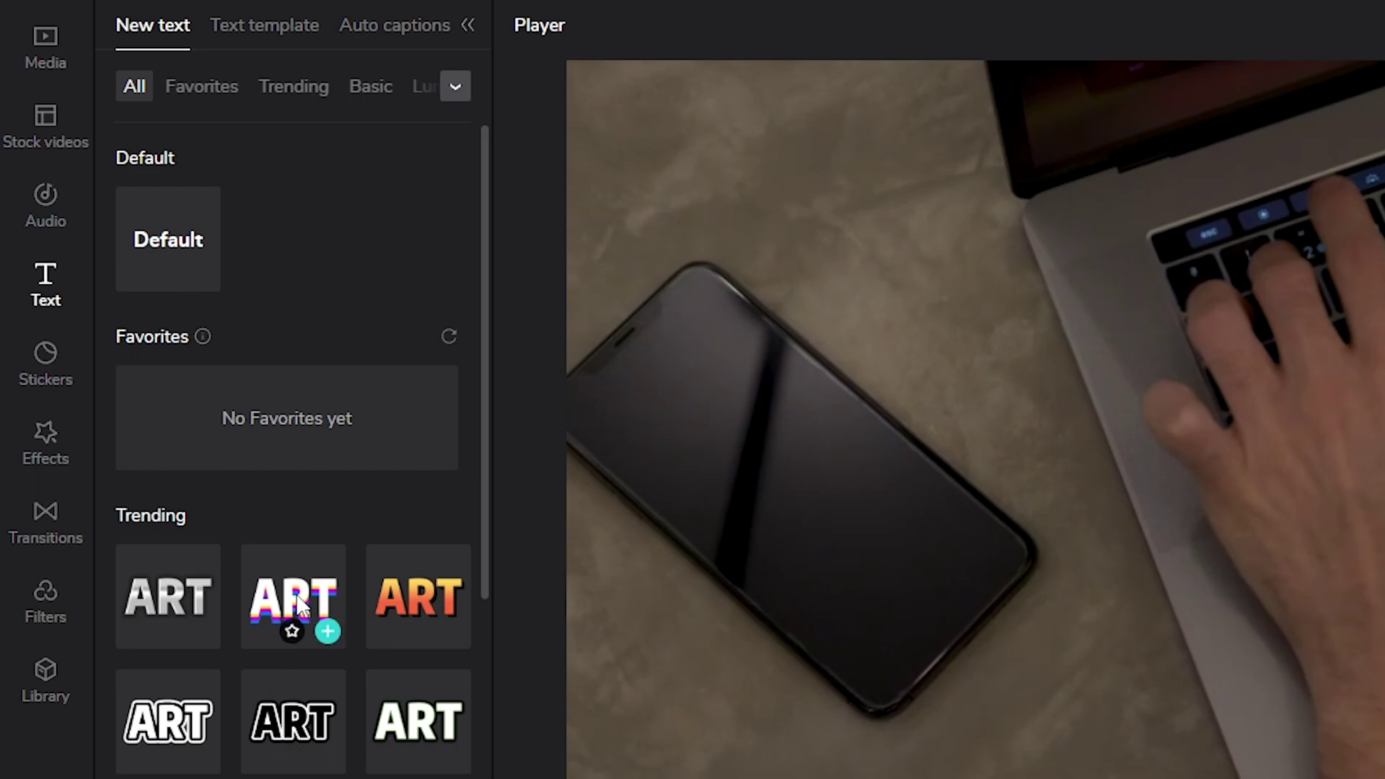
scroll(281, 603, down, 5)
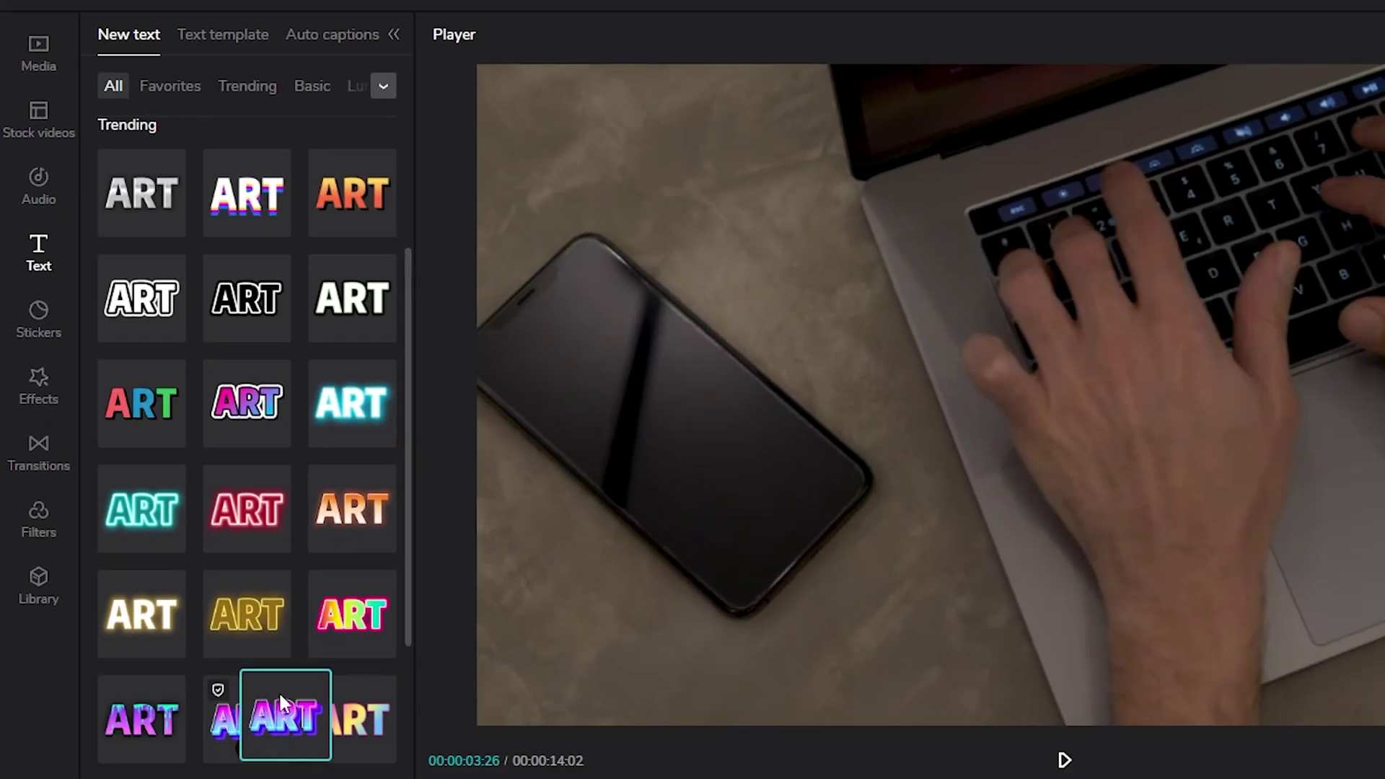
drag(278, 691, 478, 610)
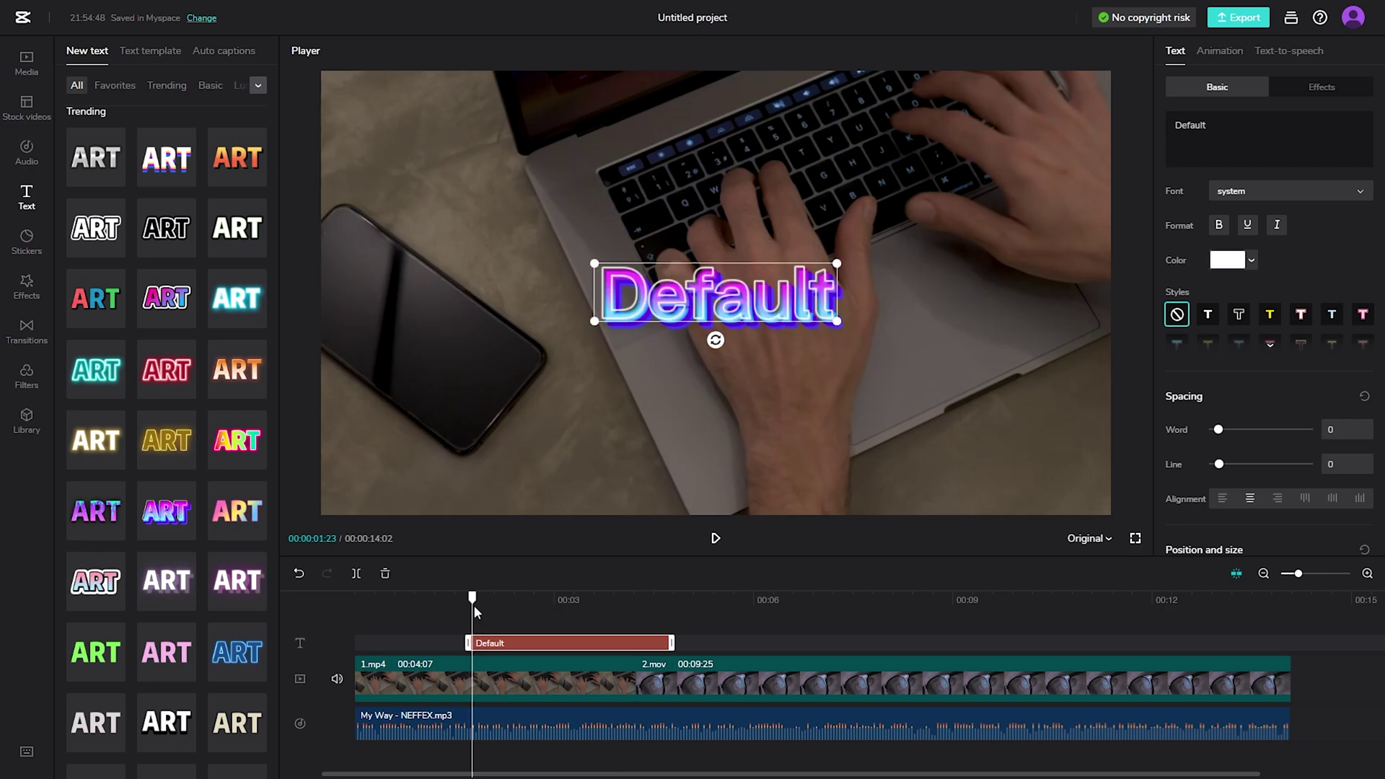
Replace the default wording of the text clip with "ABONE OL".
click(1245, 128)
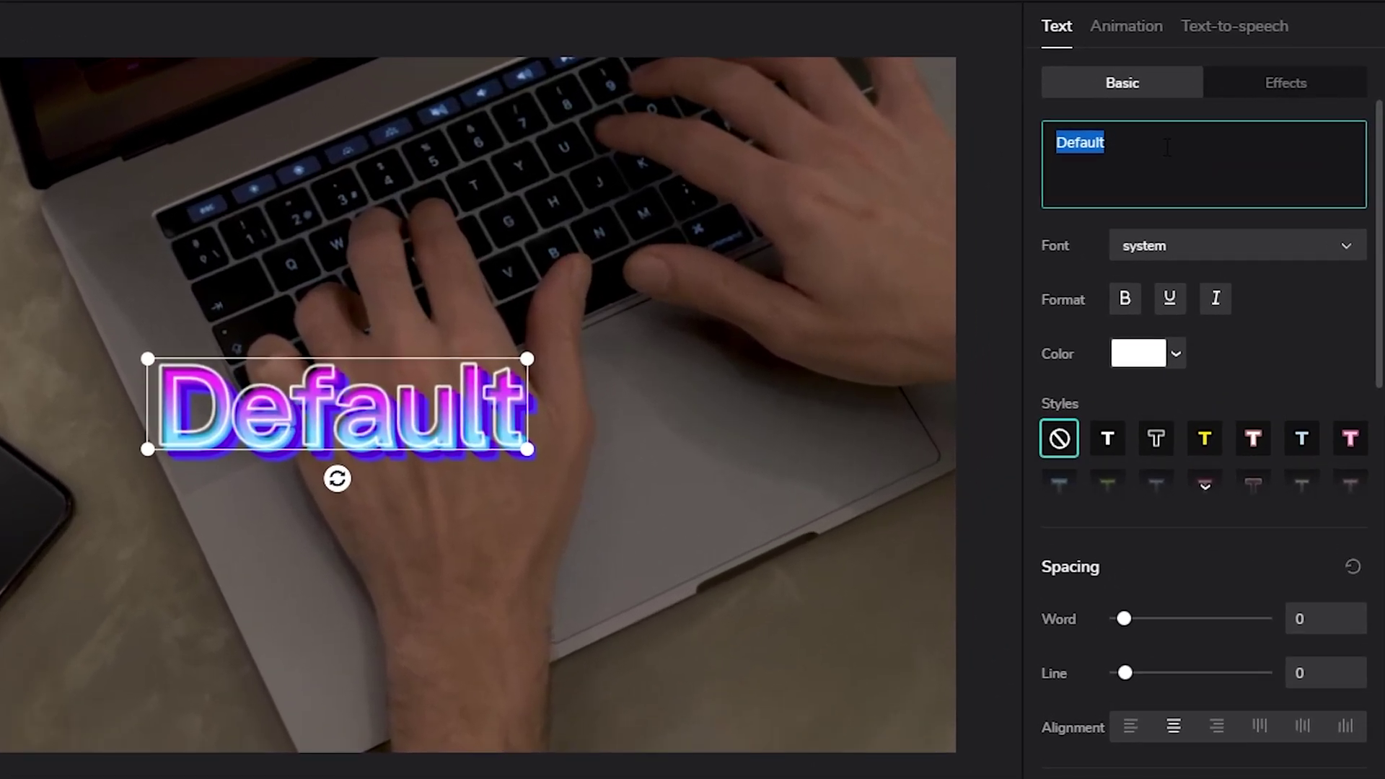
text(ABONE OL)
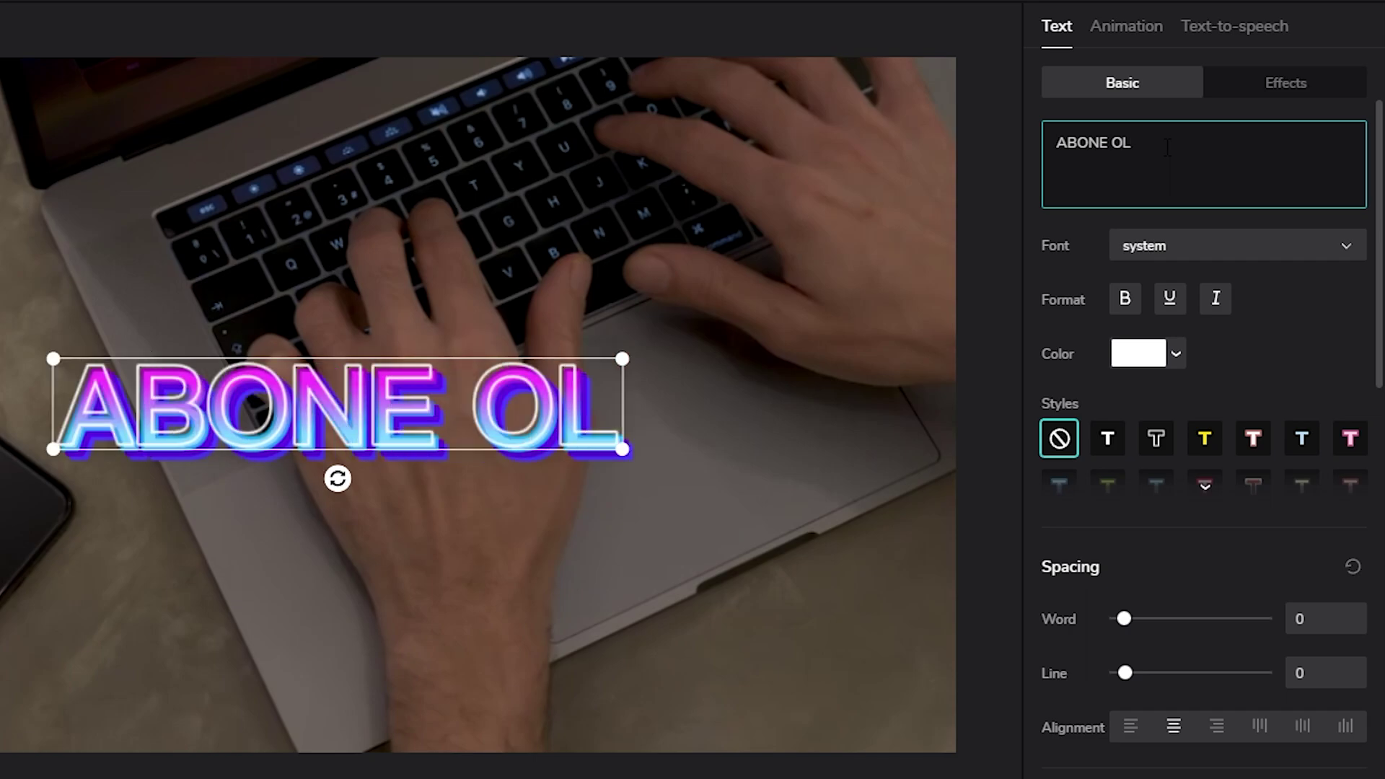
click(585, 392)
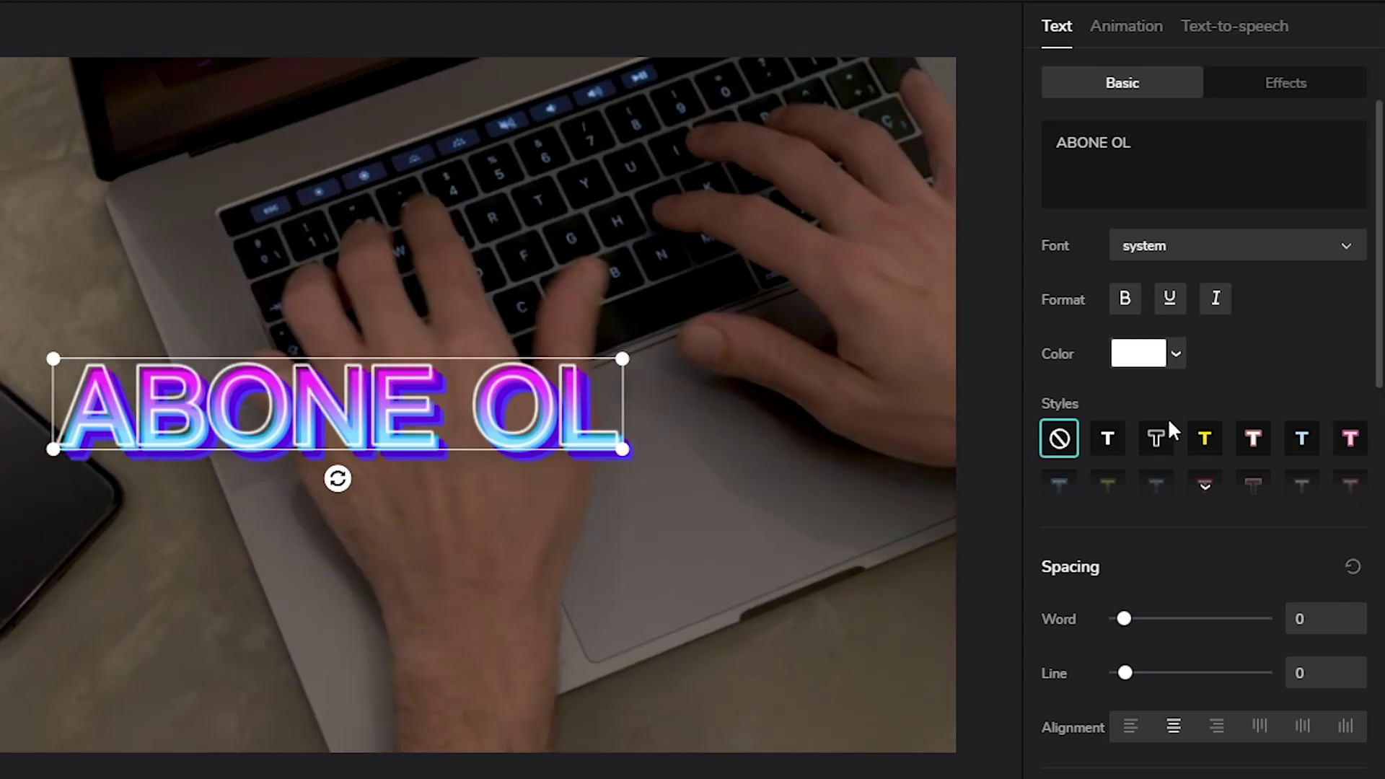
Try several preset styles on the ABONE OL text, keep the light-blue one with black outline, and set the font to BebasNeue.
click(1107, 440)
click(1156, 440)
click(1204, 438)
click(1254, 442)
click(1299, 444)
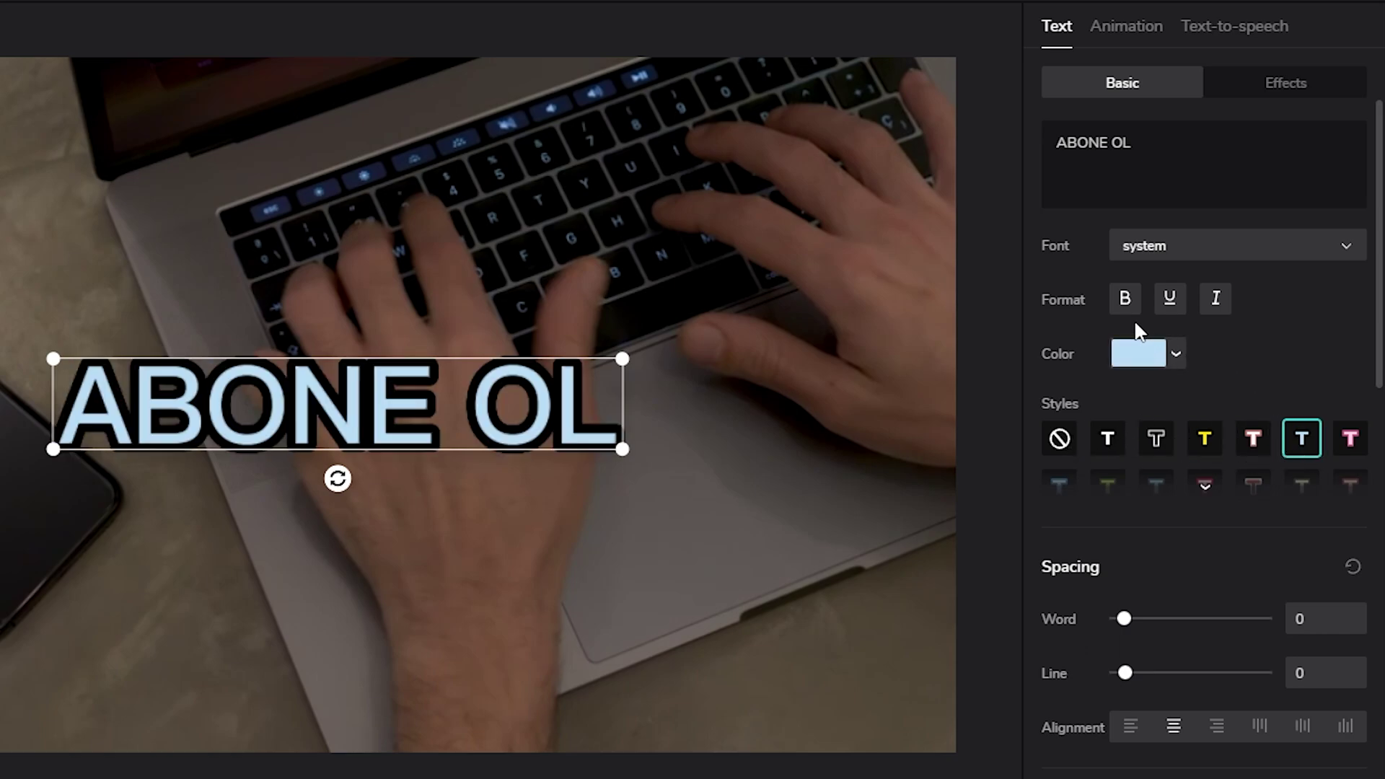
click(1262, 254)
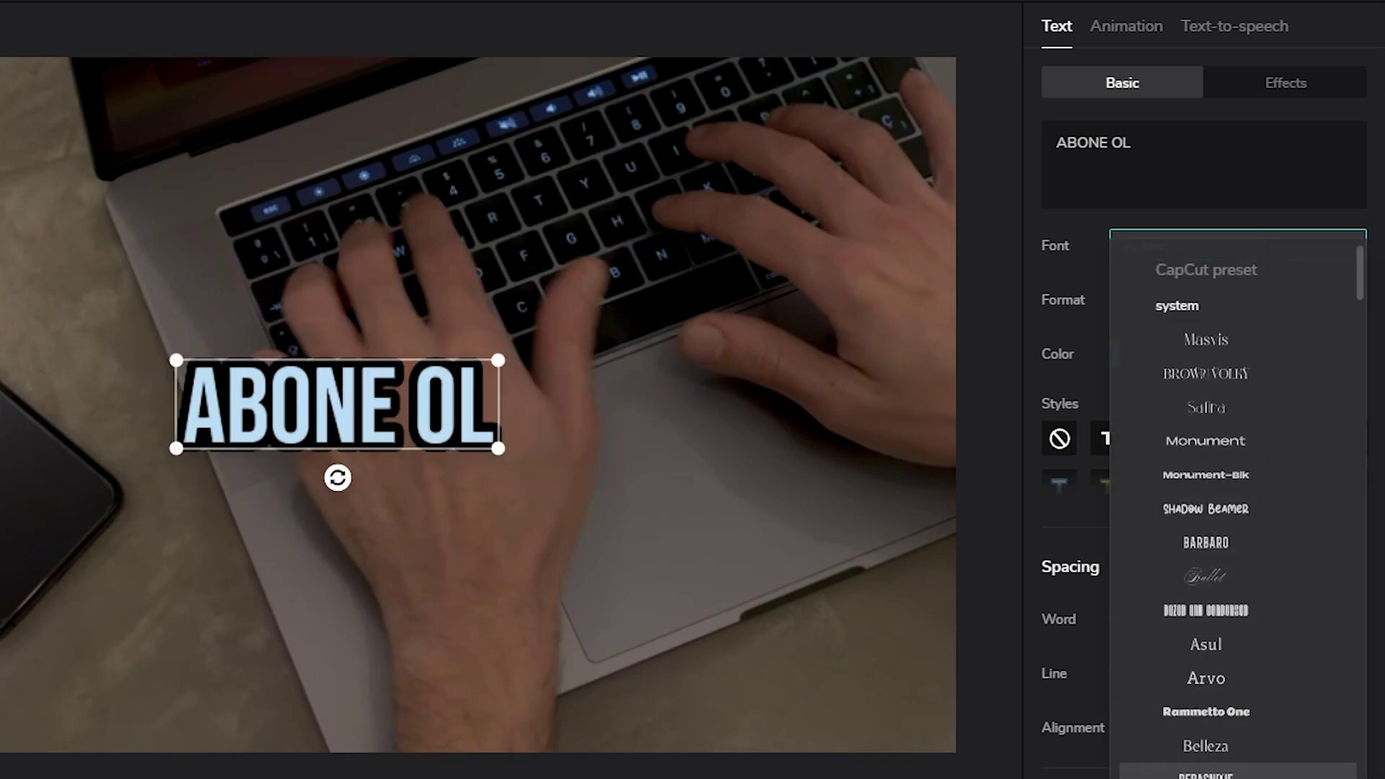
click(1237, 773)
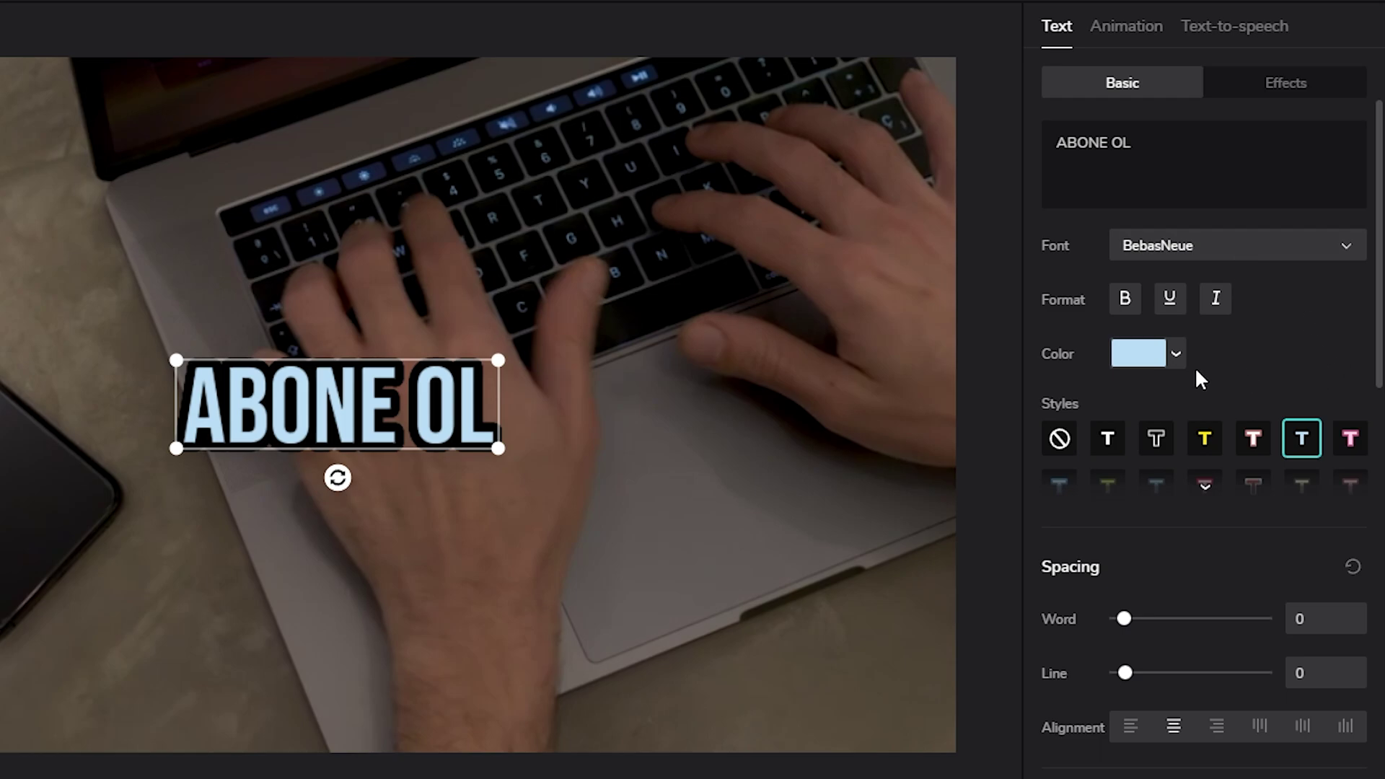
Review the text's spacing, position, size and blend settings, and display its In animations.
scroll(1053, 563, down, 5)
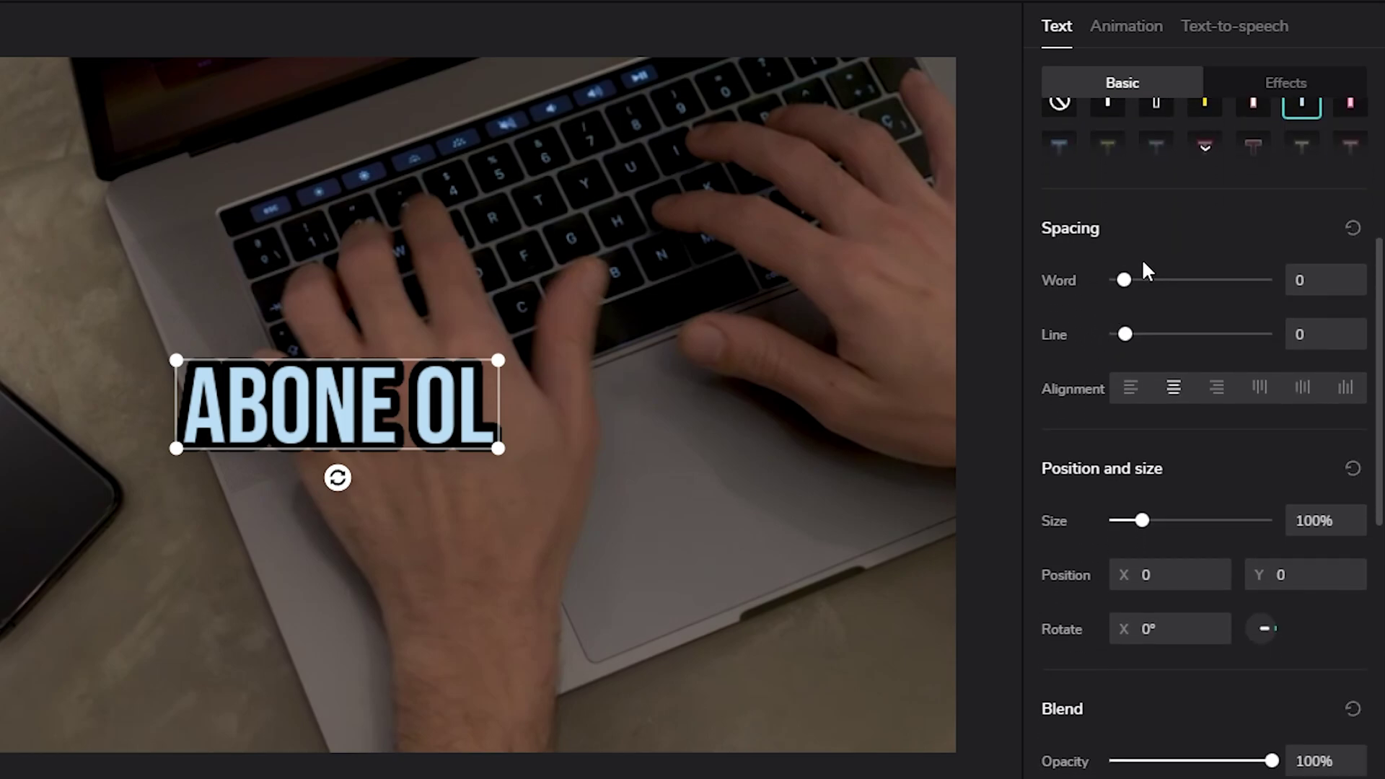
scroll(1091, 495, down, 4)
scroll(1091, 495, up, 9)
click(1122, 40)
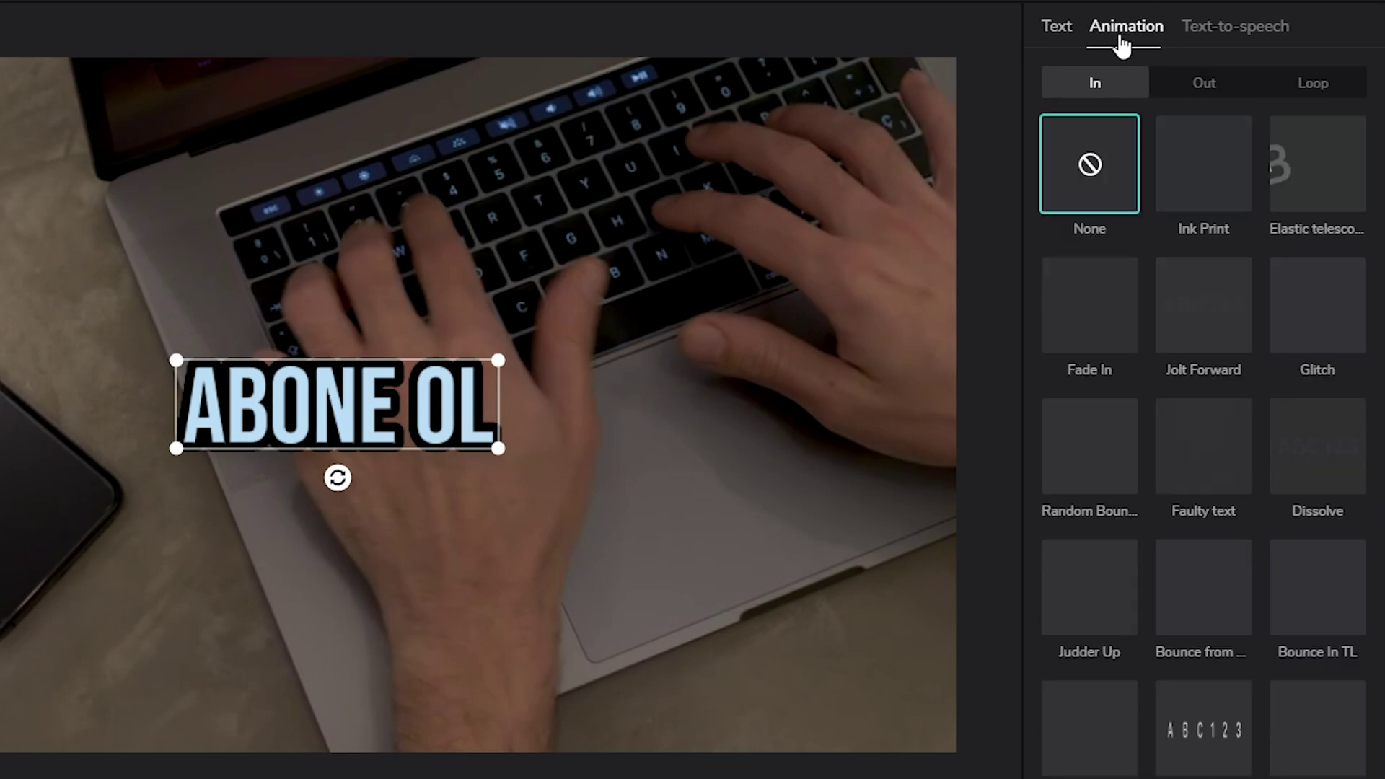
Try the Ink Print, elastic and Fade In entrance animations on the ABONE OL text, and finish with Jolt Forward.
click(1192, 171)
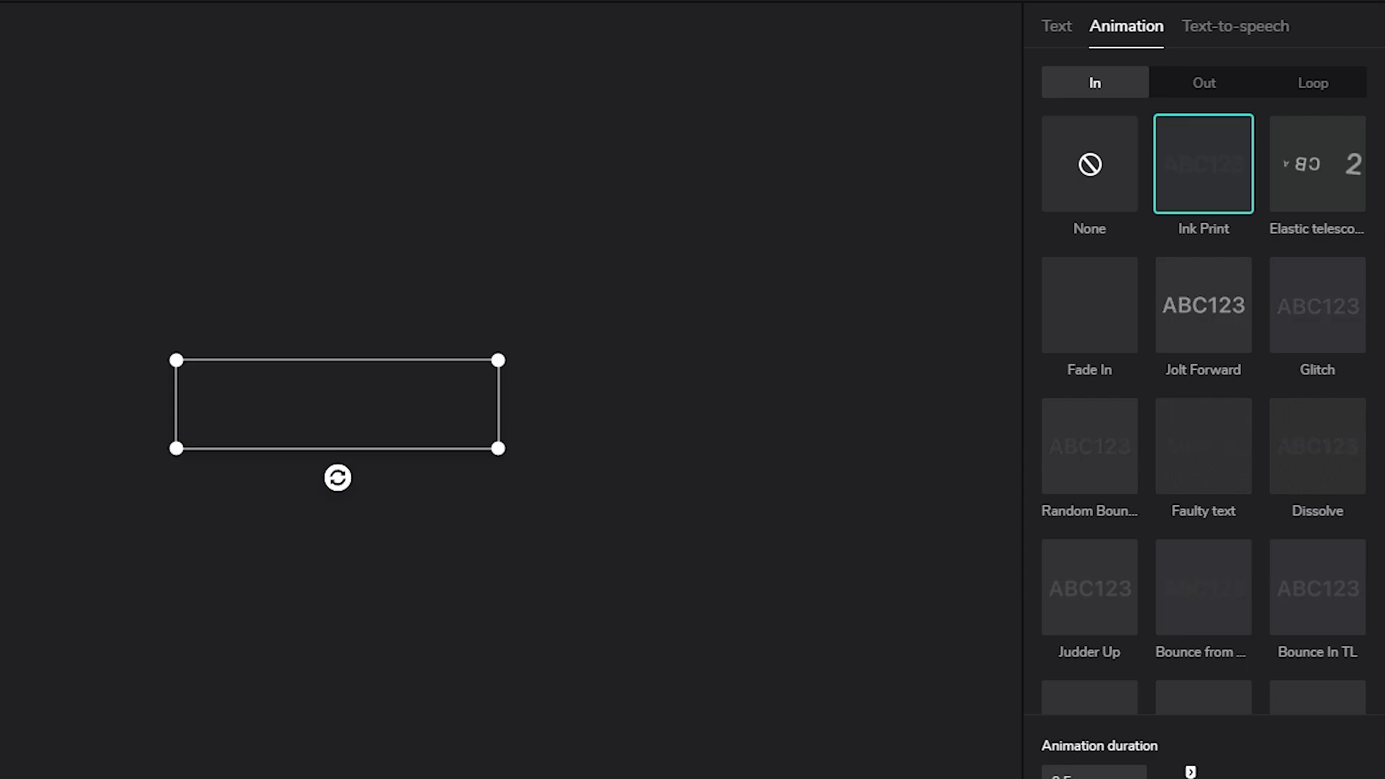
click(1340, 160)
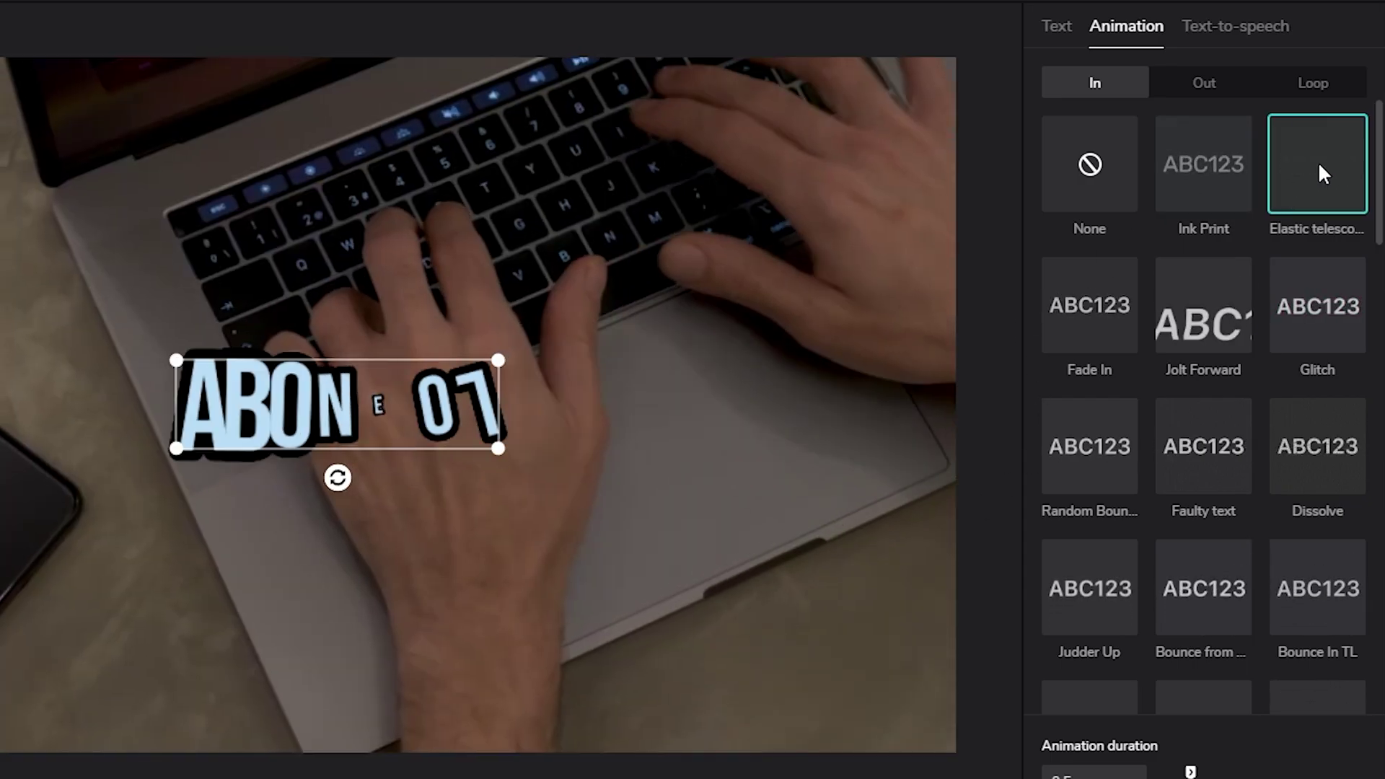
click(1092, 296)
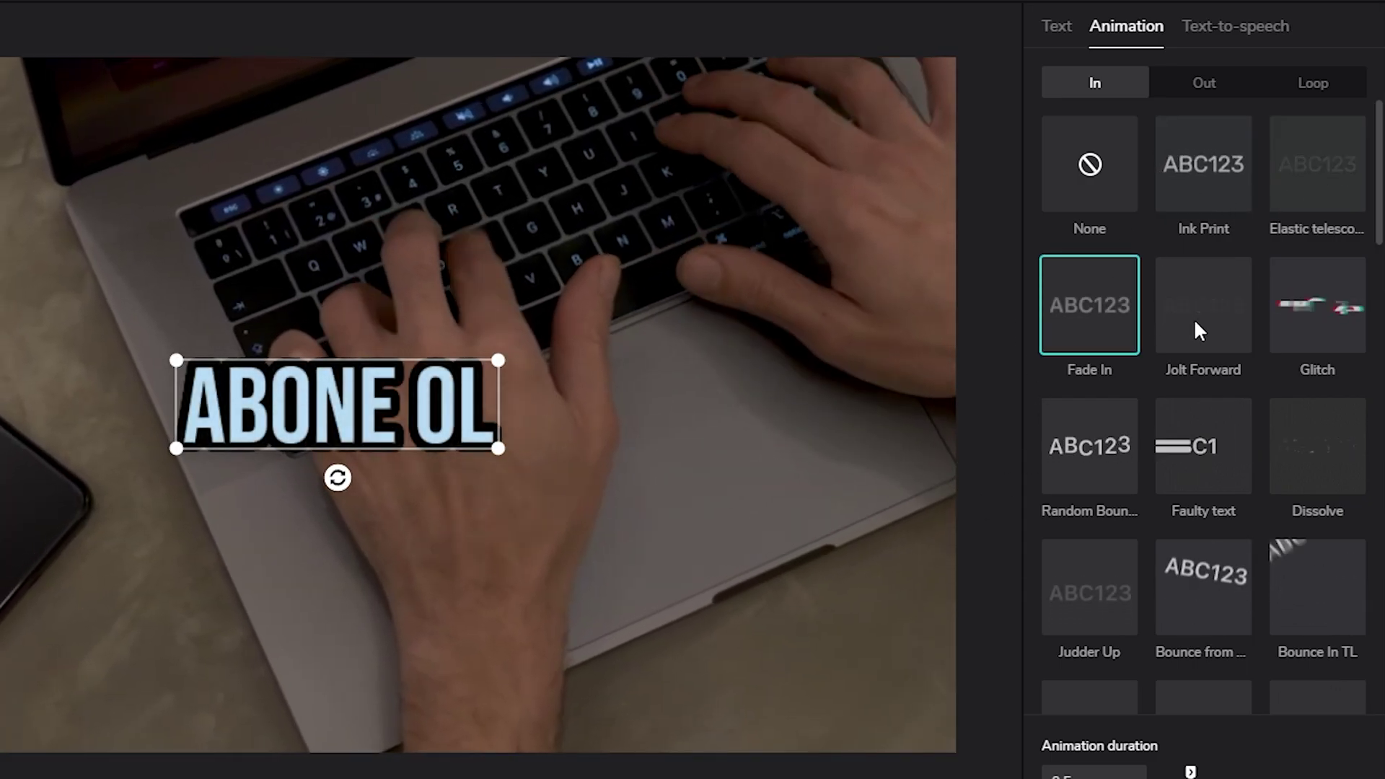
click(1198, 318)
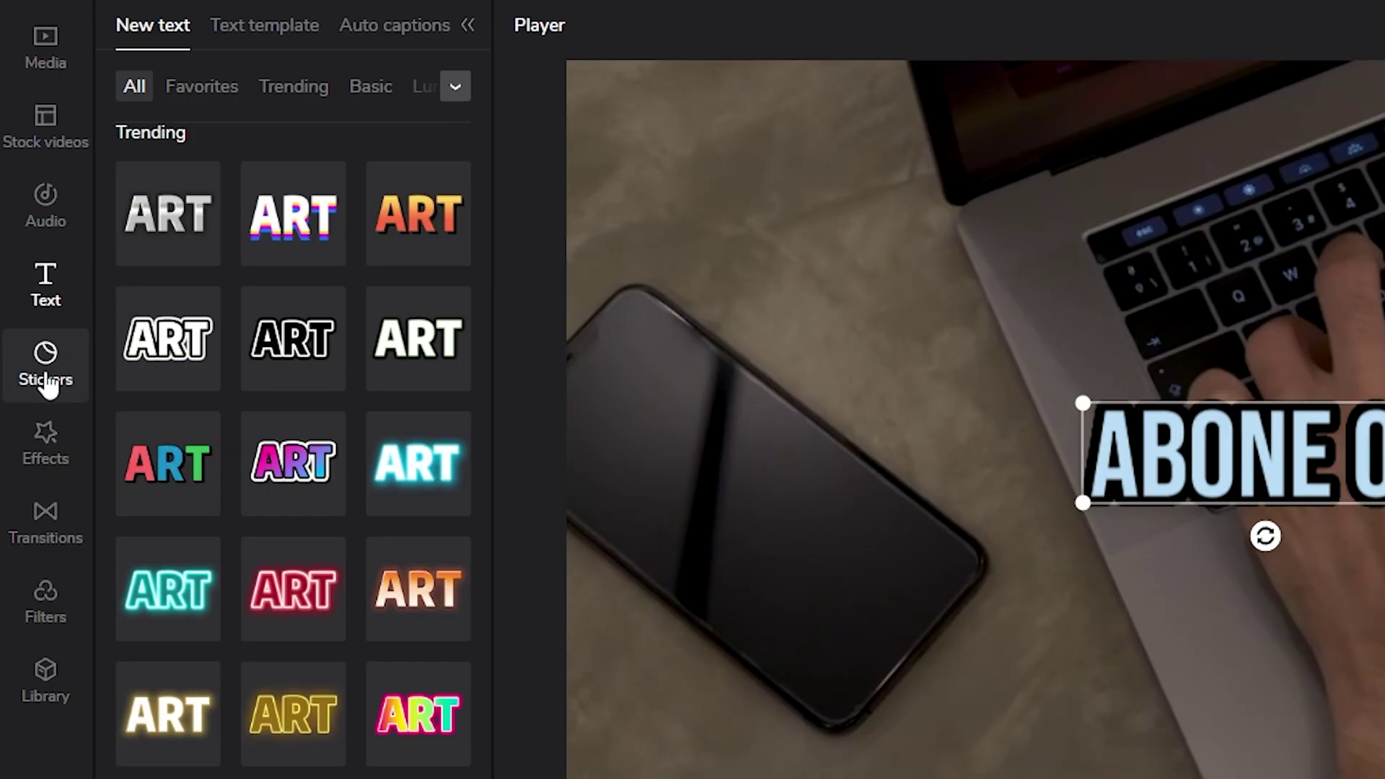
Browse the full sticker library, from the emoji and hearts to the handwritten word stickers.
click(48, 372)
scroll(357, 541, down, 5)
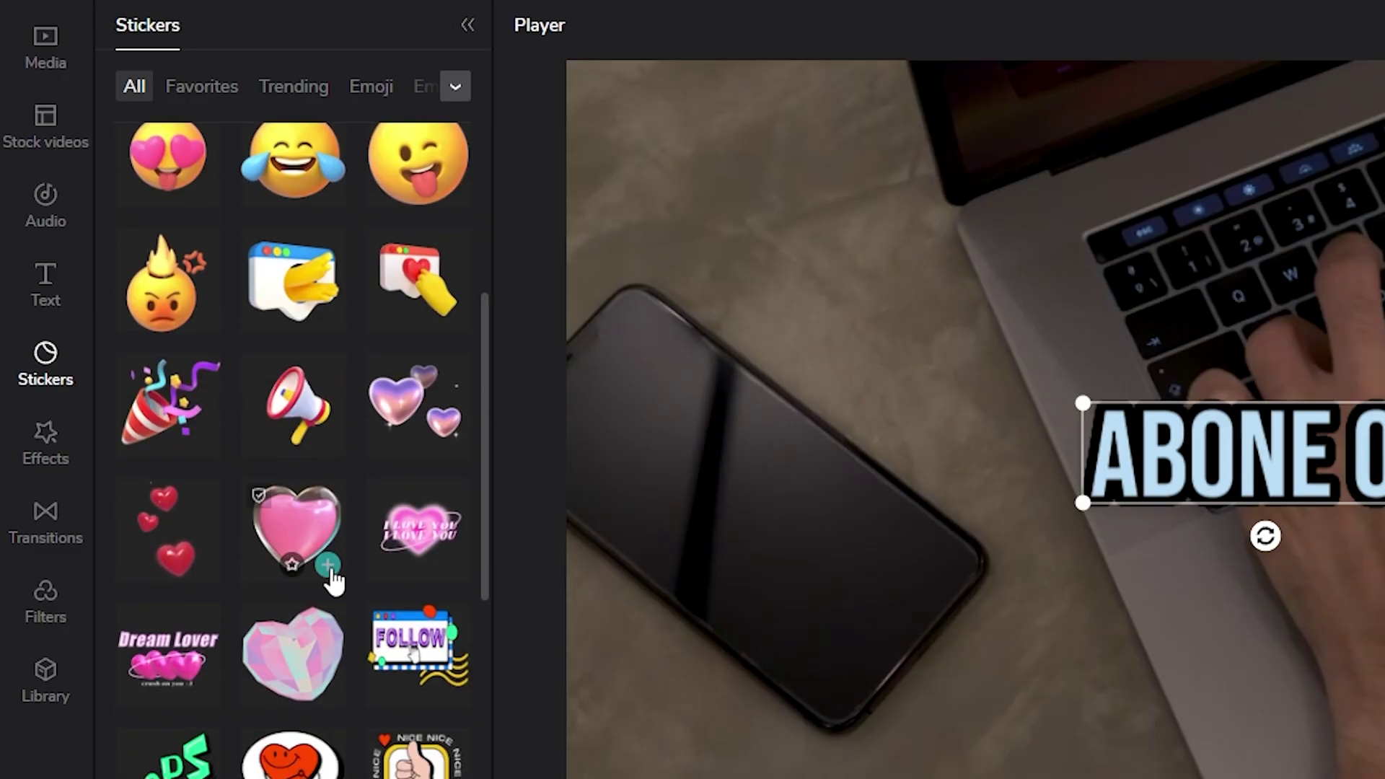
scroll(301, 541, down, 20)
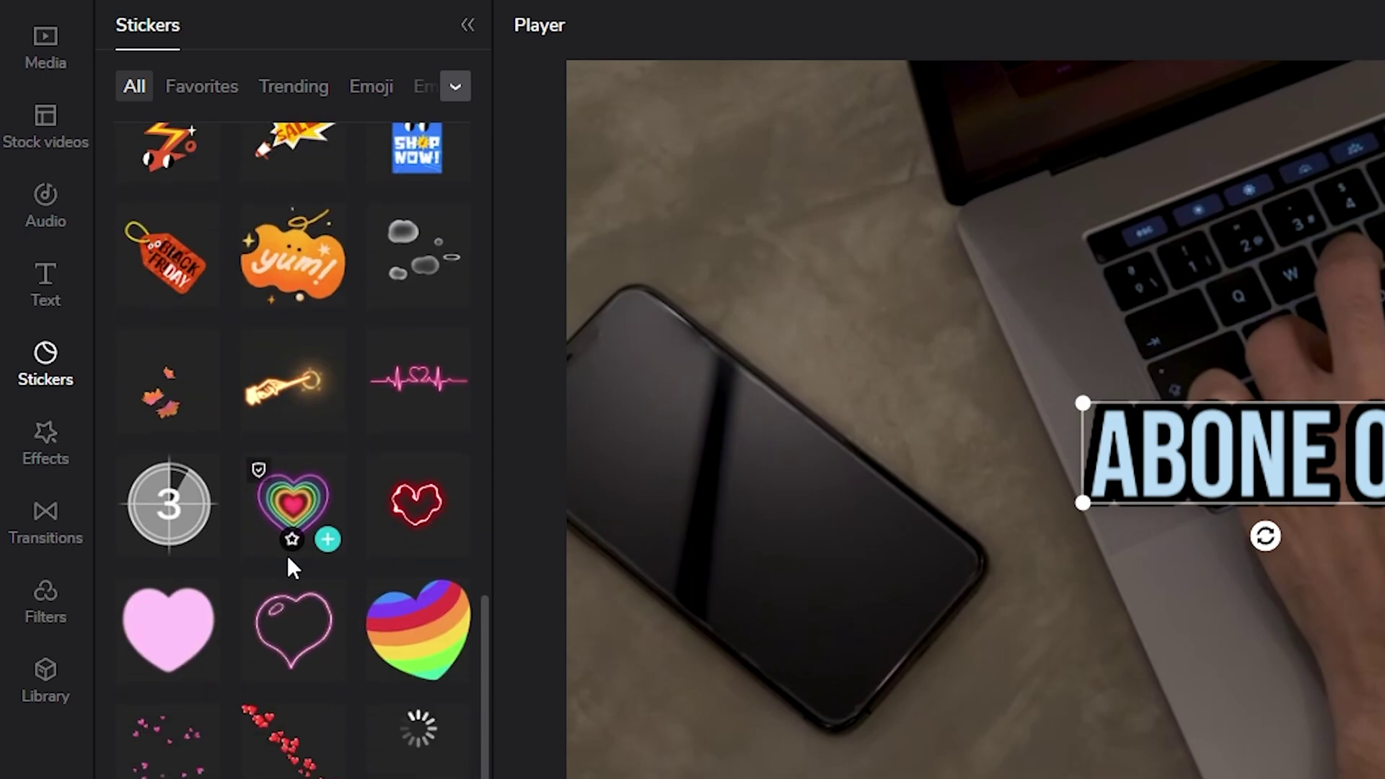
scroll(293, 557, down, 15)
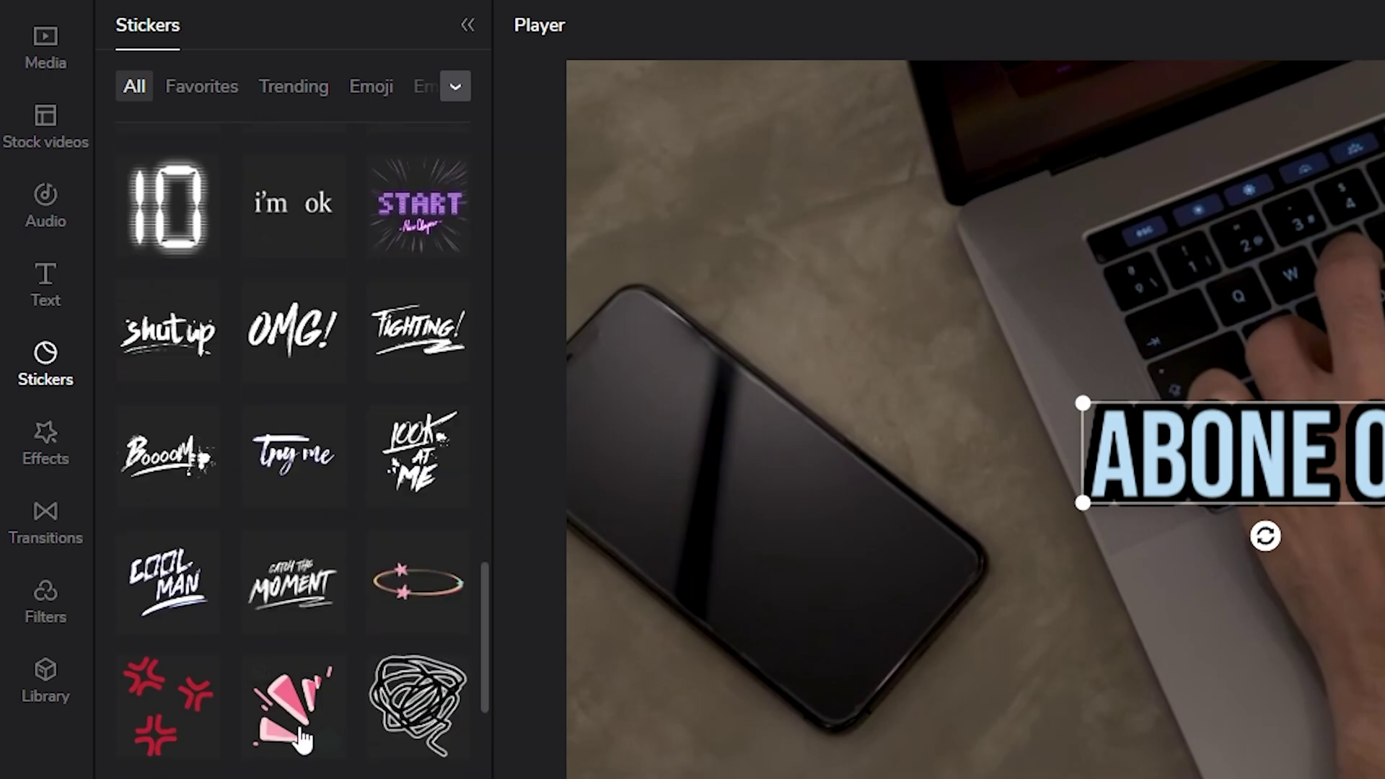
Add the trending Halo Blur effect to the timeline above the video clips.
click(40, 443)
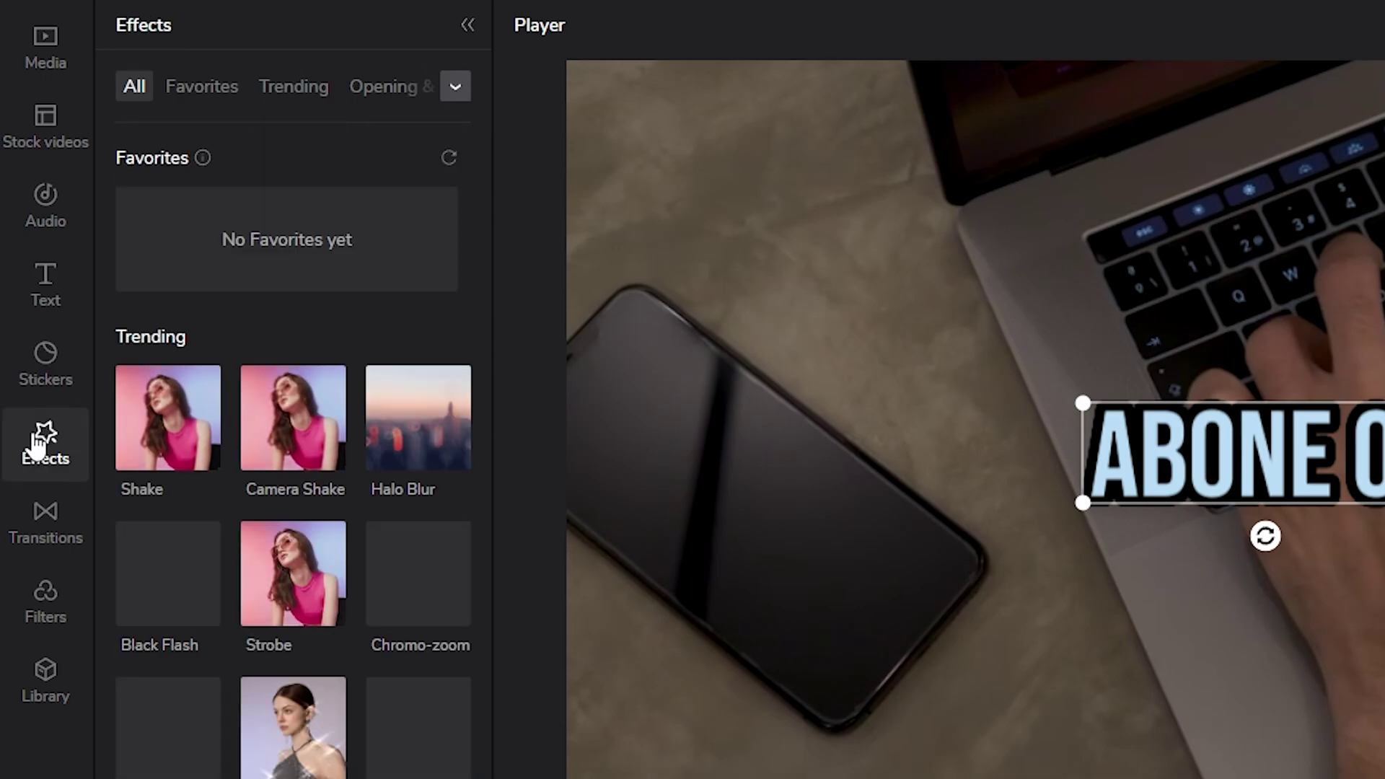
mouse_move(420, 431)
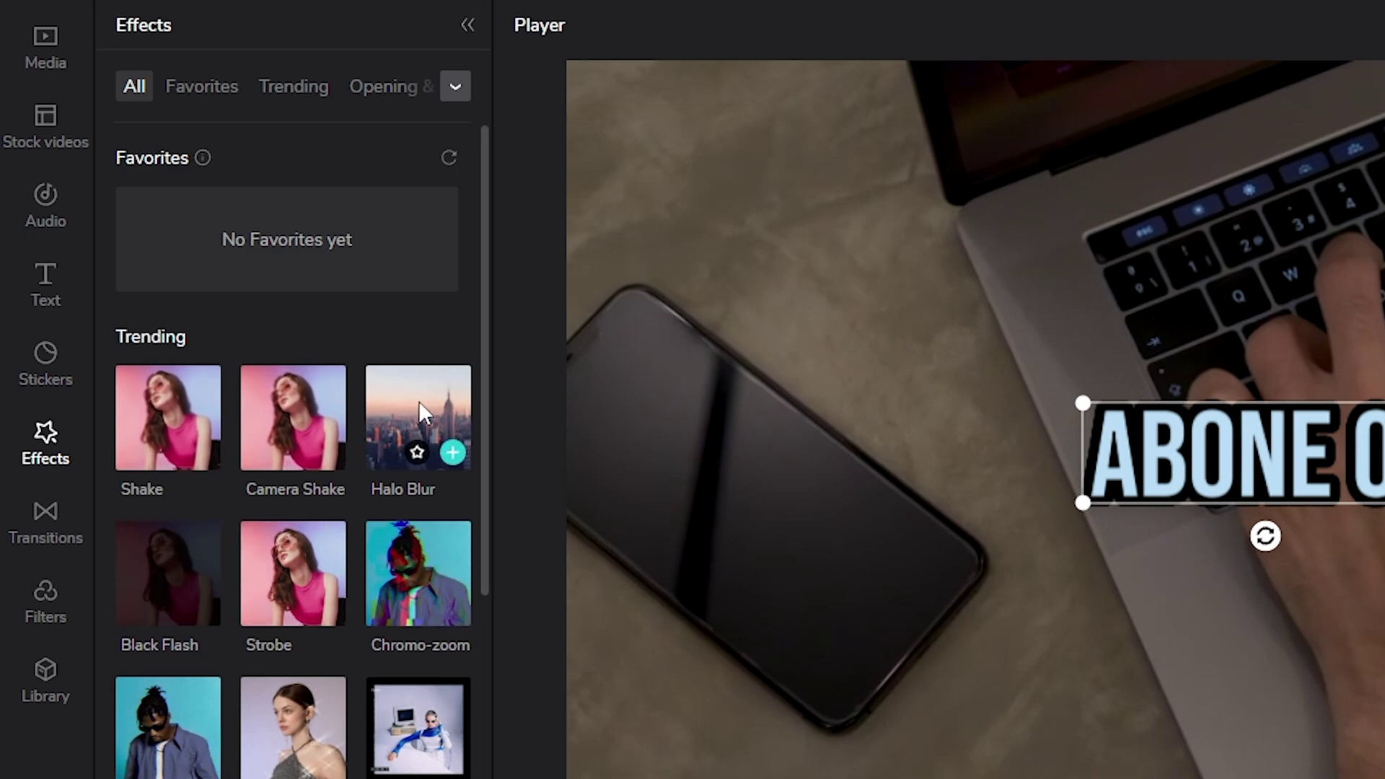
click(452, 452)
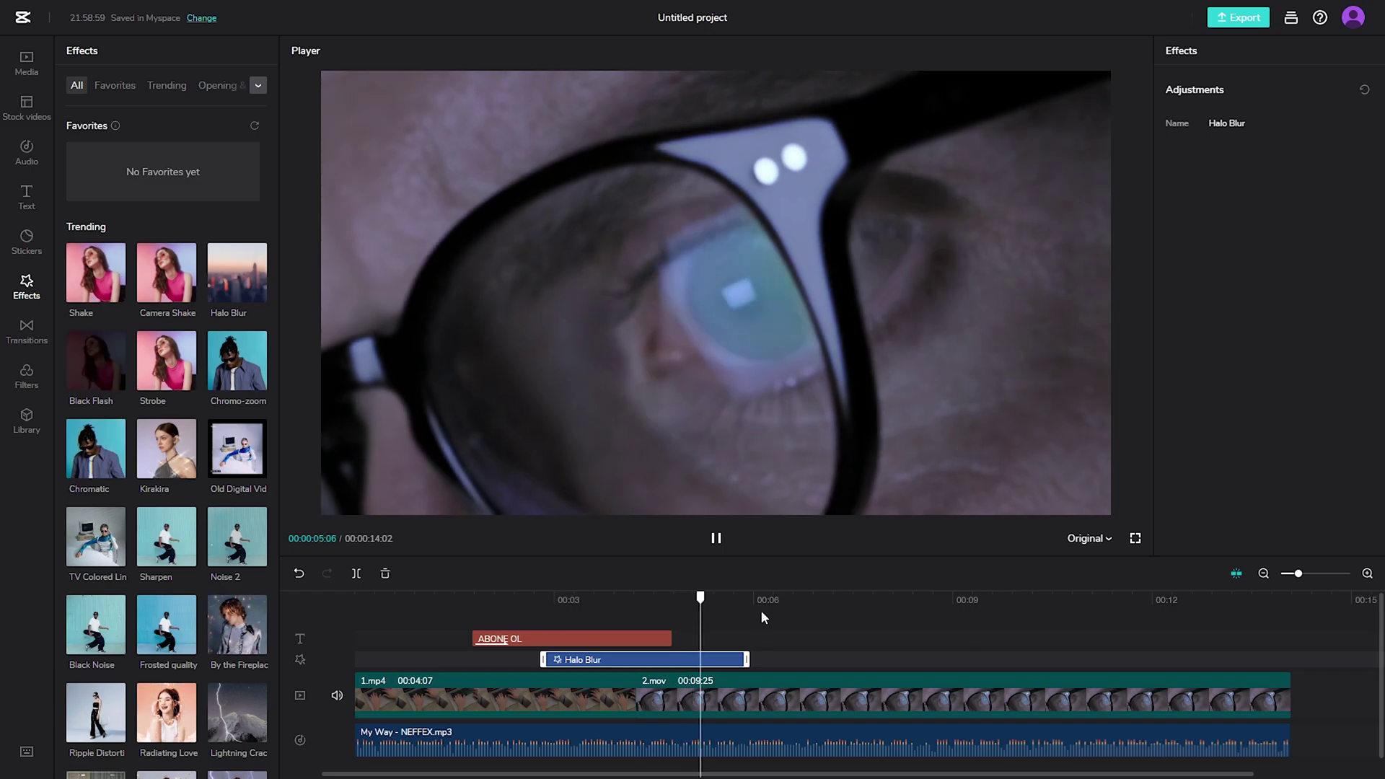
Try the Black Fade transition at the cut between 1.mp4 and 2.mov, and replace it with Pull in.
click(26, 330)
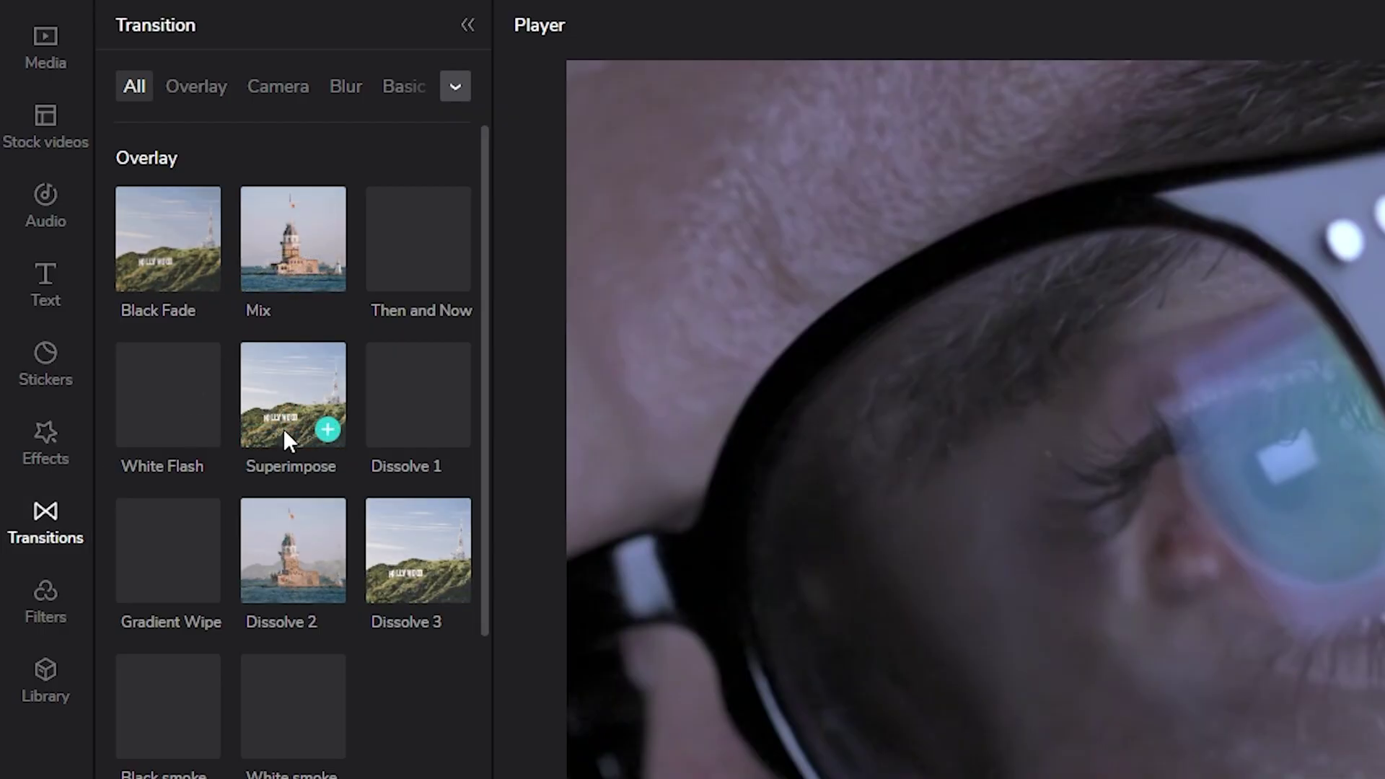
mouse_move(289, 284)
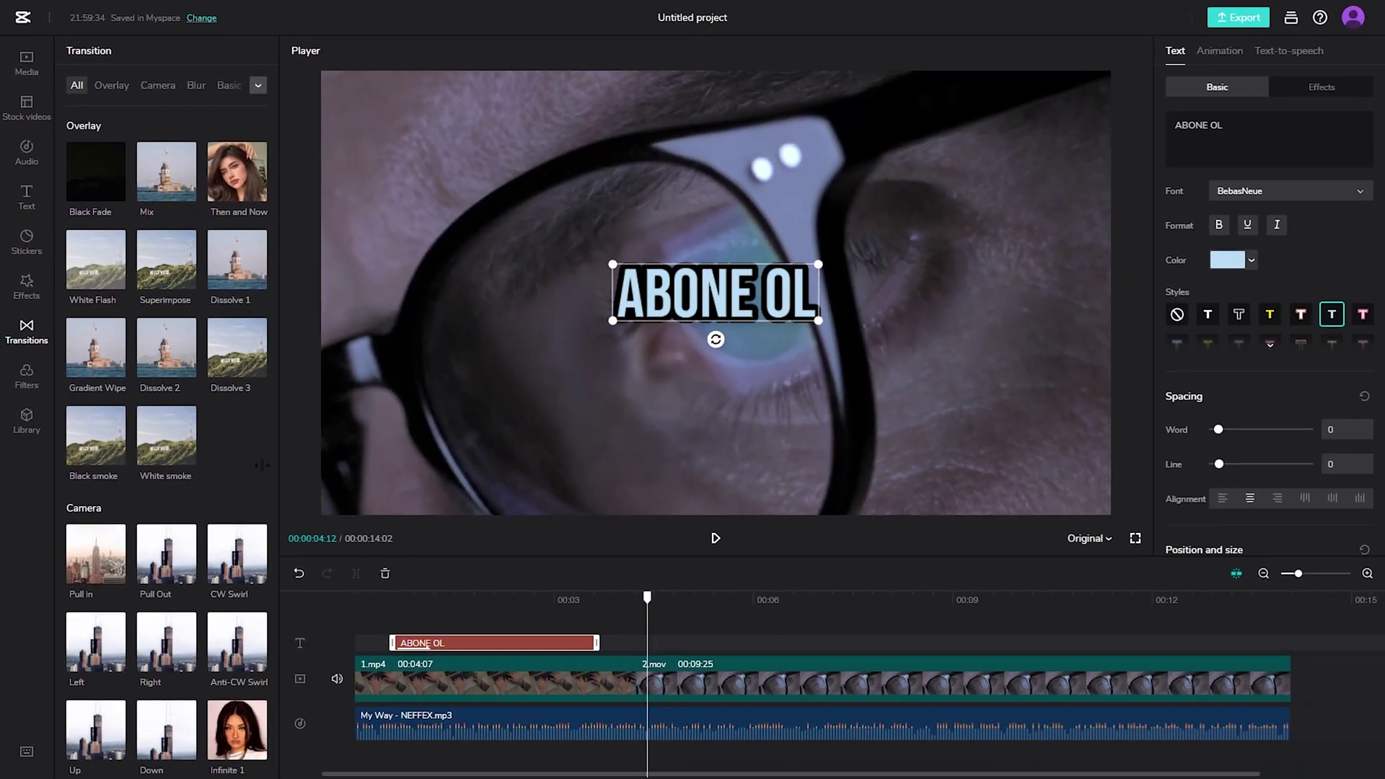
drag(288, 280, 808, 739)
drag(653, 696, 630, 673)
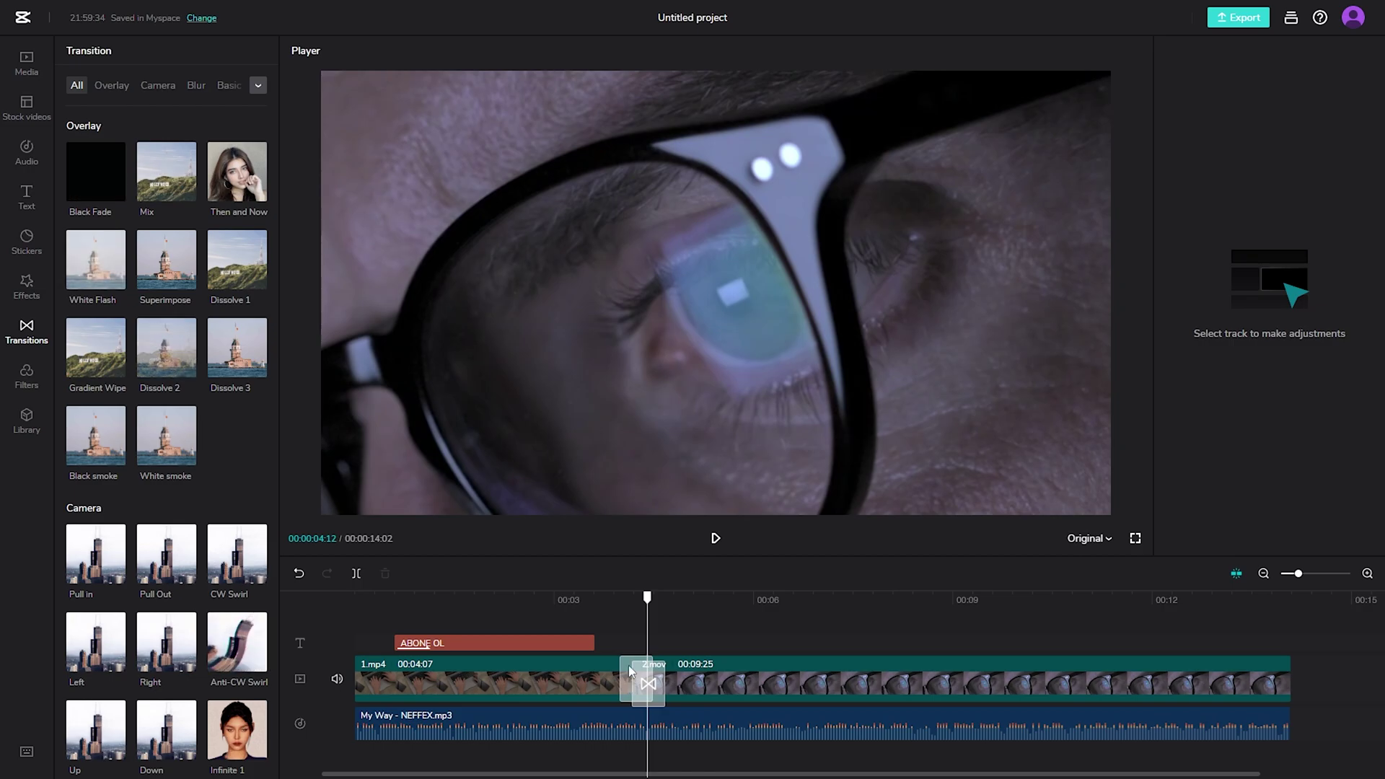
click(606, 597)
key(space)
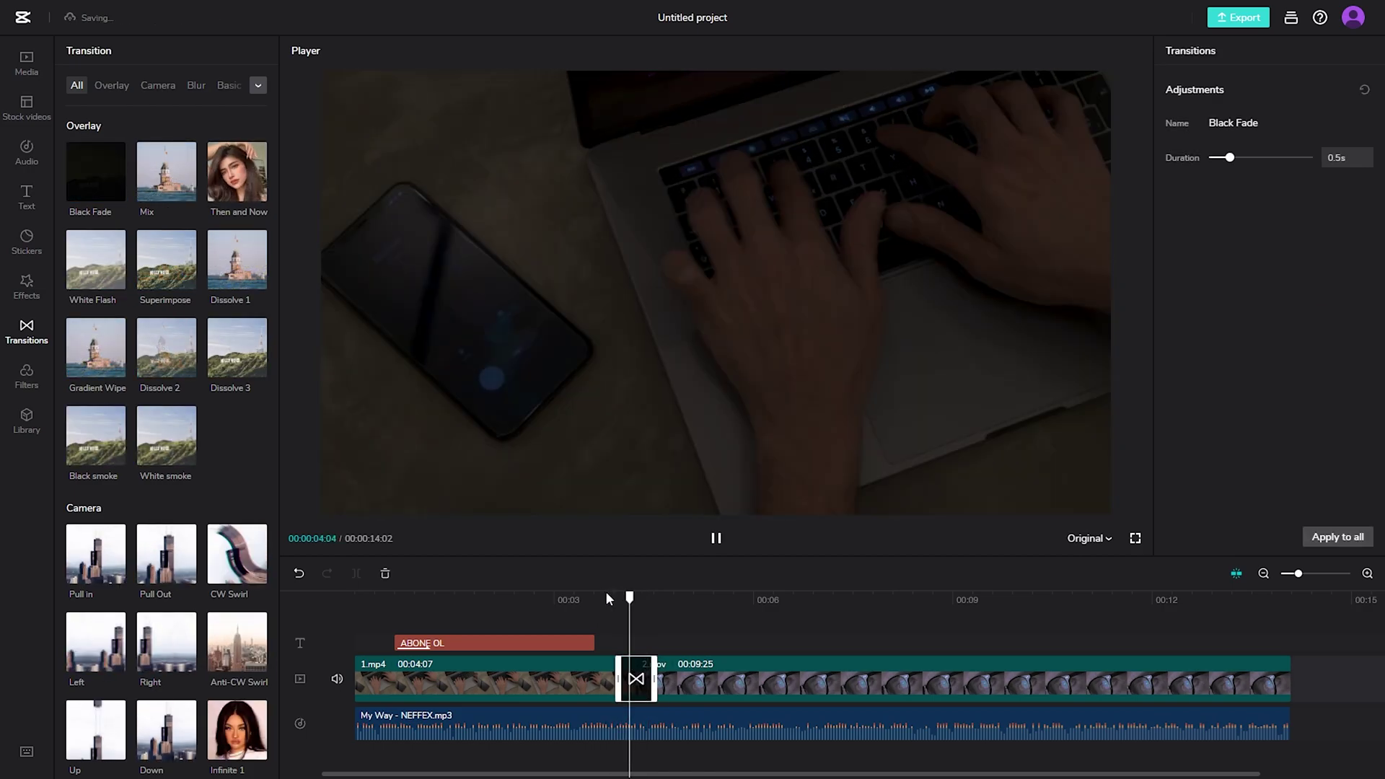
key(space)
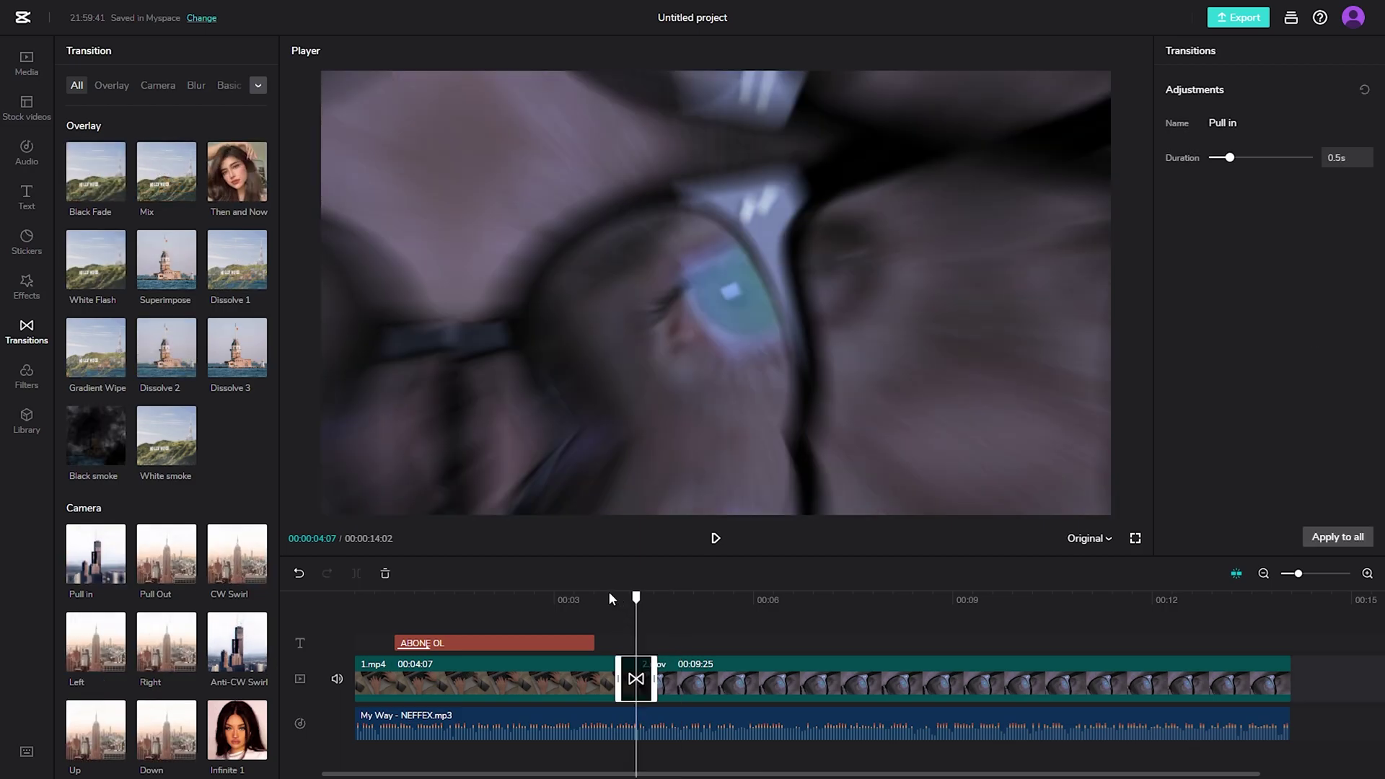
key(space)
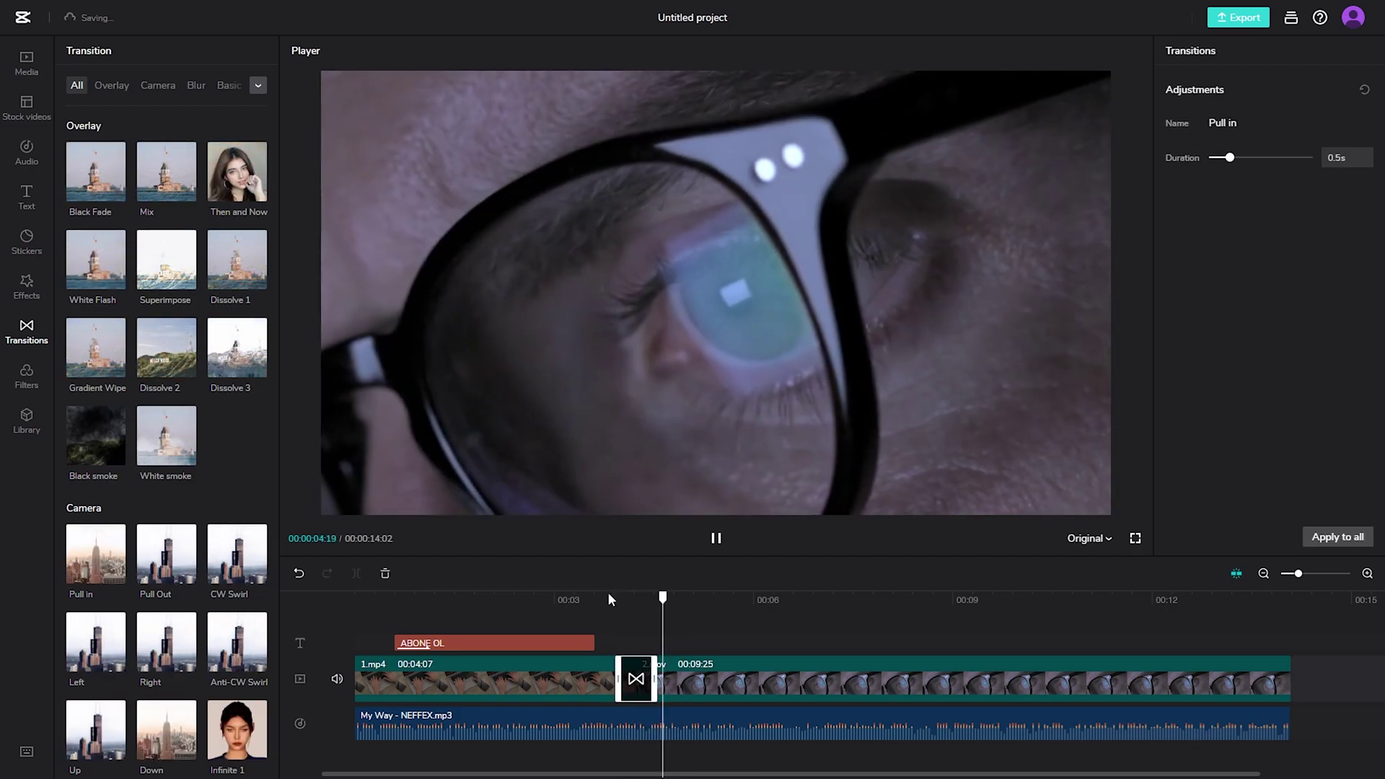
Preview the Life I, Life II, Robust and Gray filters on the glasses clip.
click(26, 375)
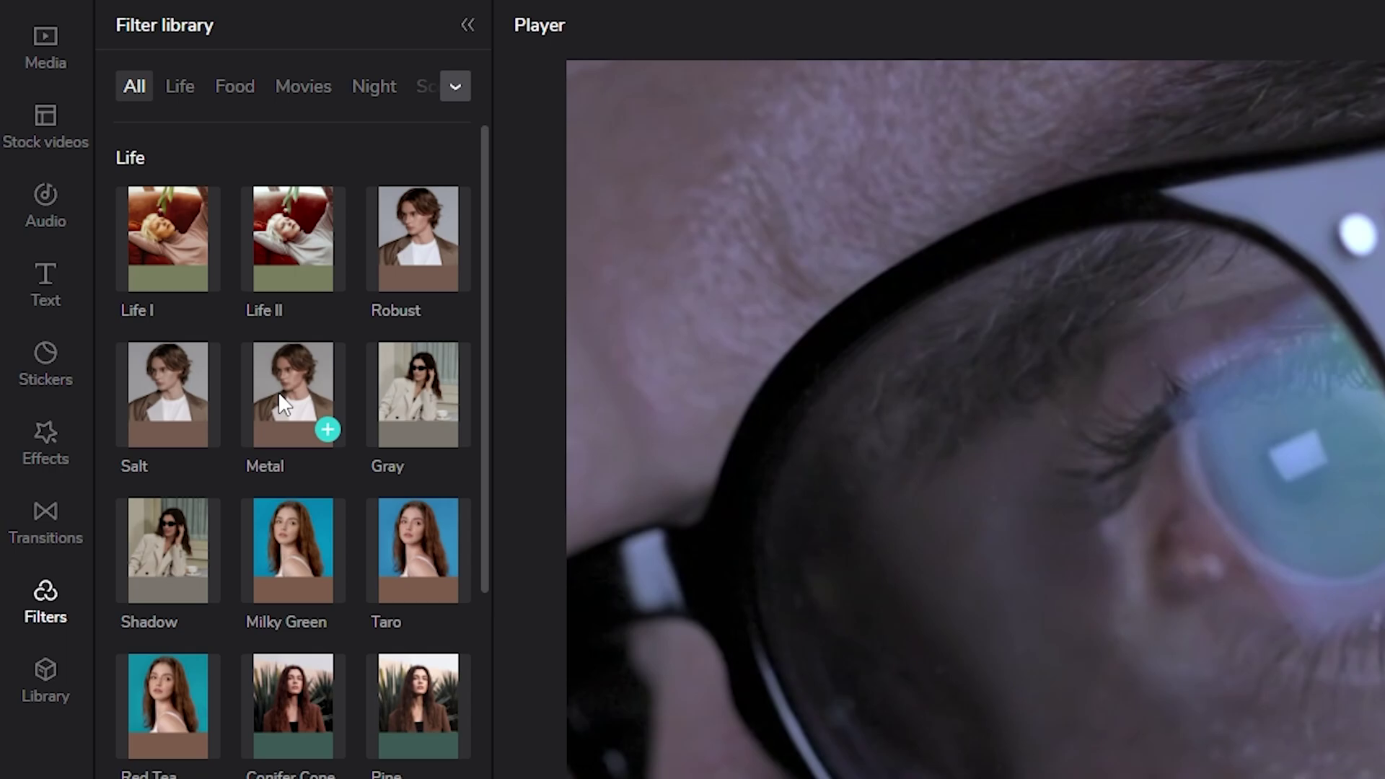
click(168, 225)
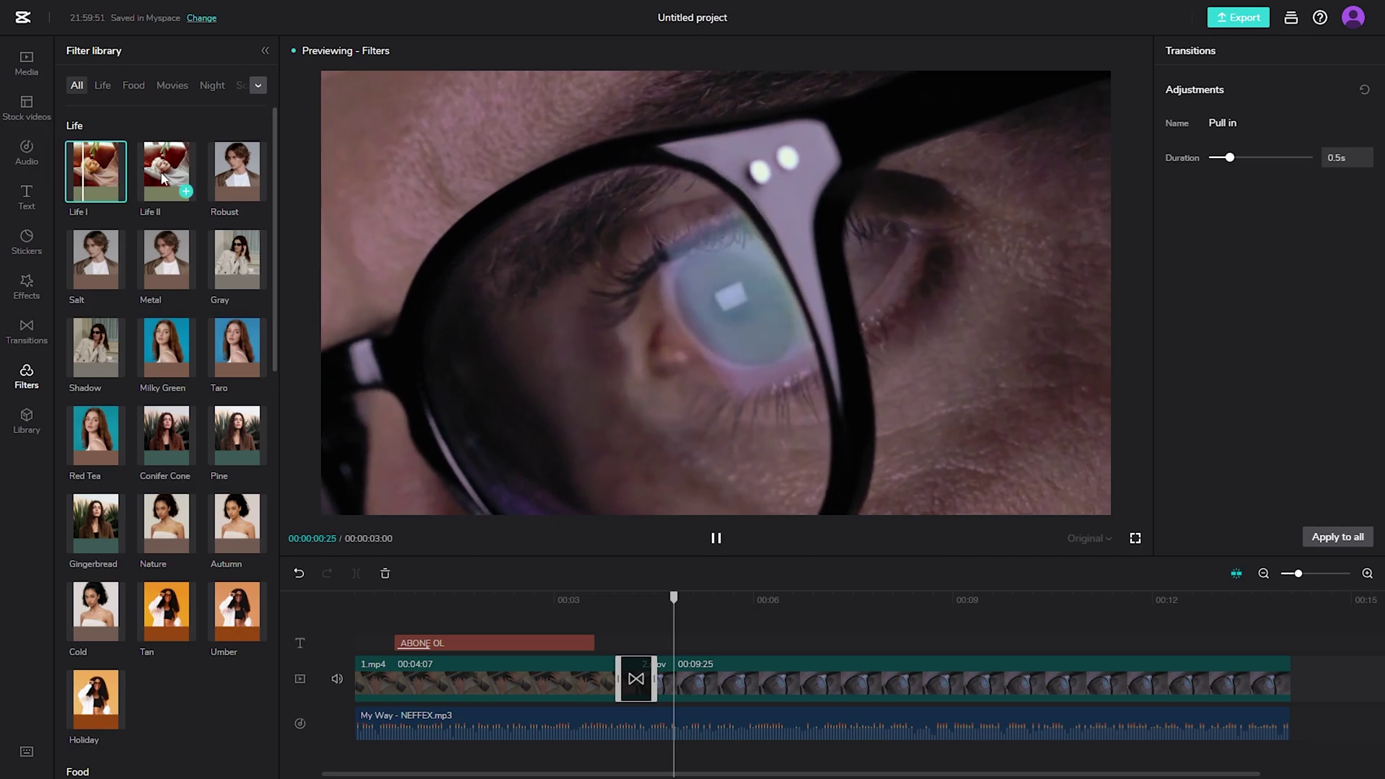
click(156, 178)
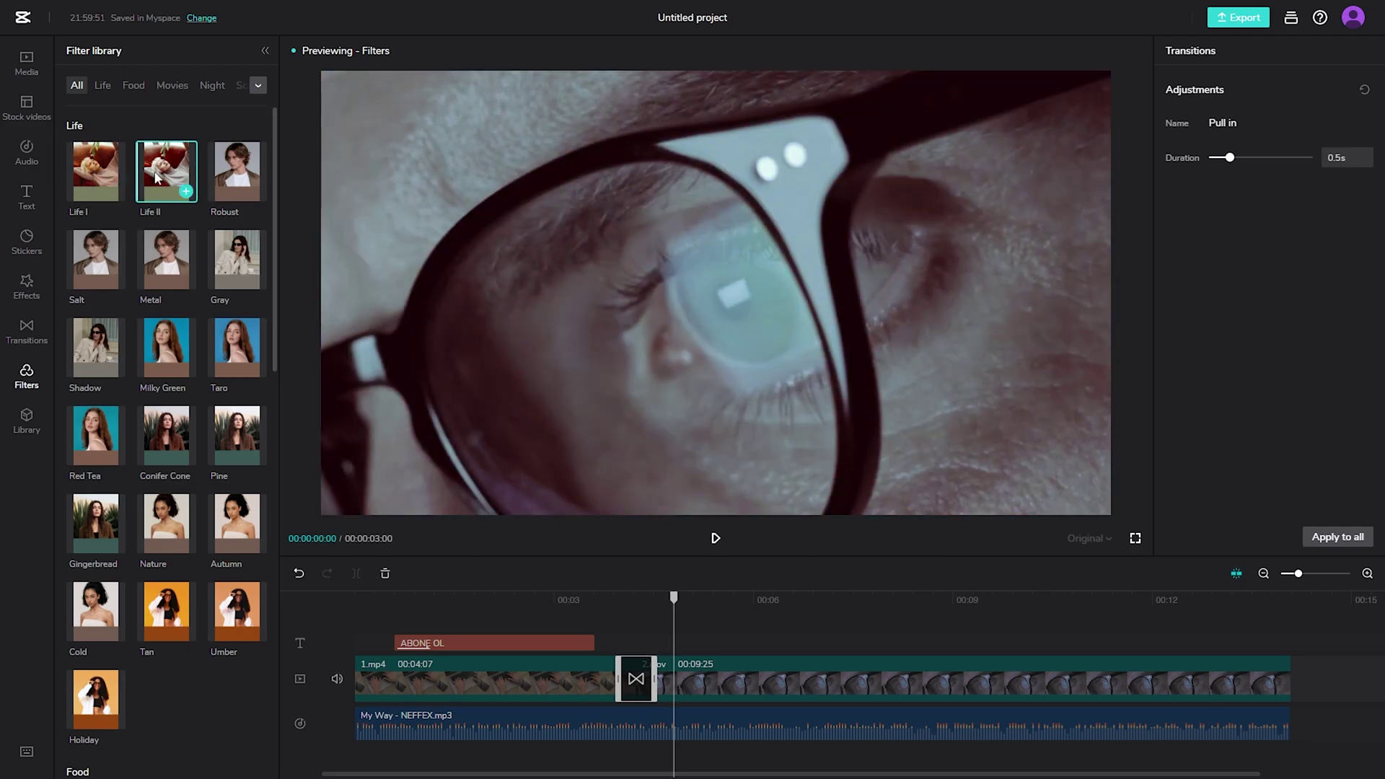
click(226, 178)
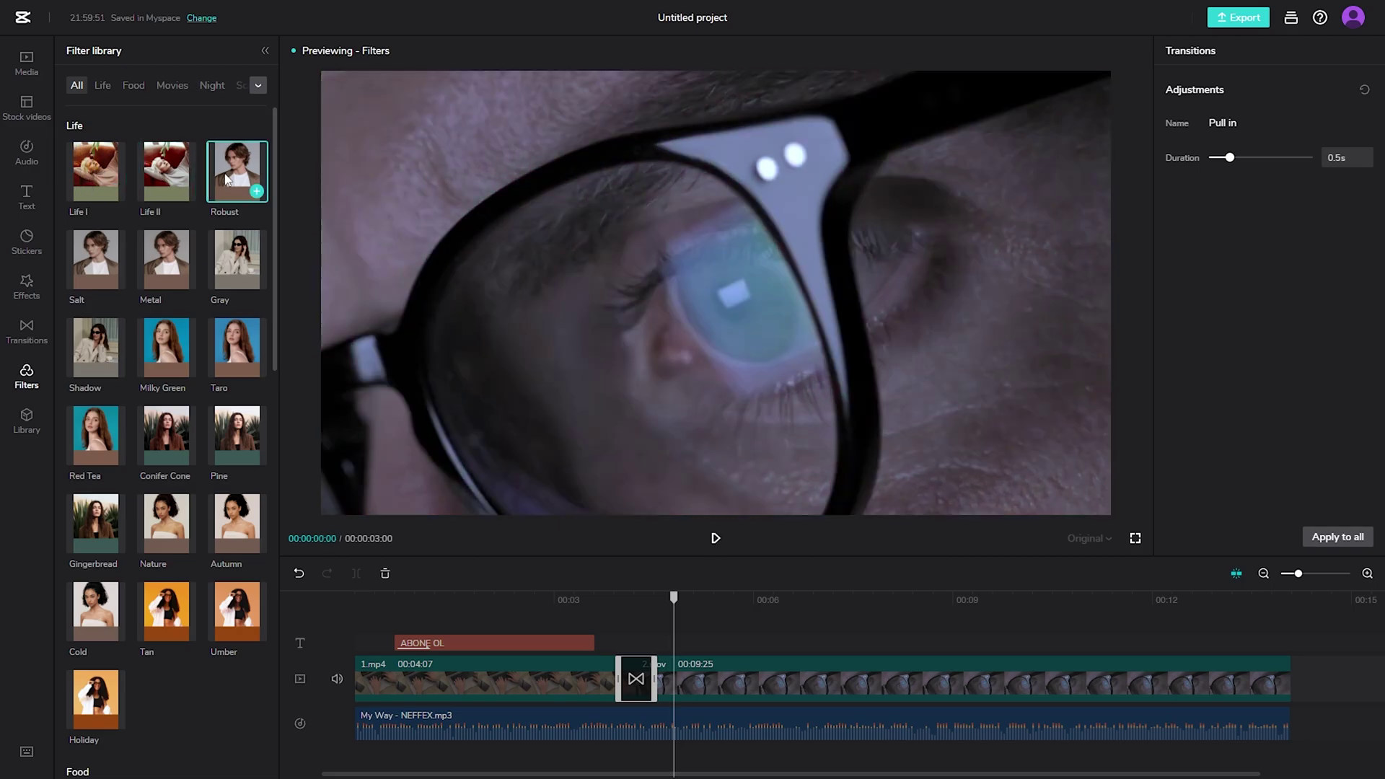
click(222, 267)
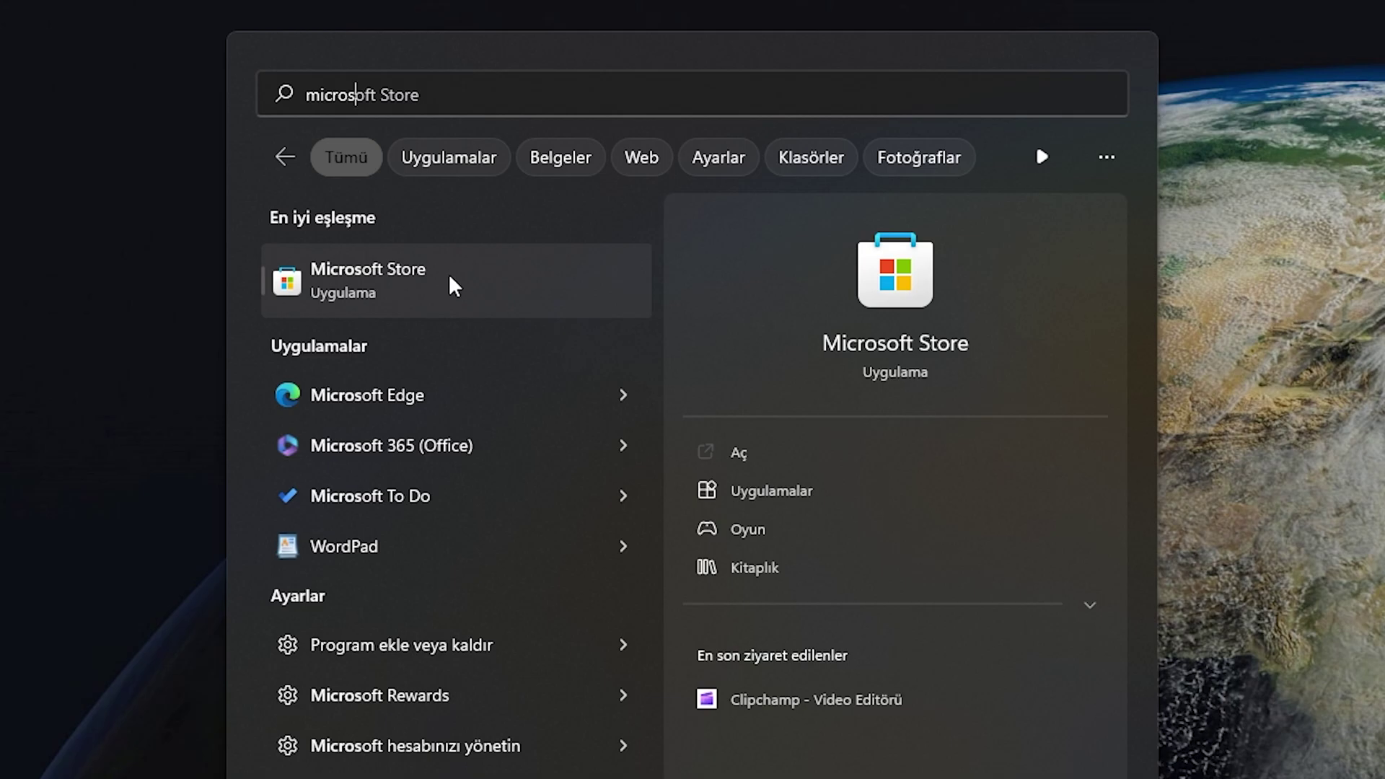
Open Microsoft Store, search for "clipchamp", and open the Clipchamp – Video Editörü app.
click(449, 278)
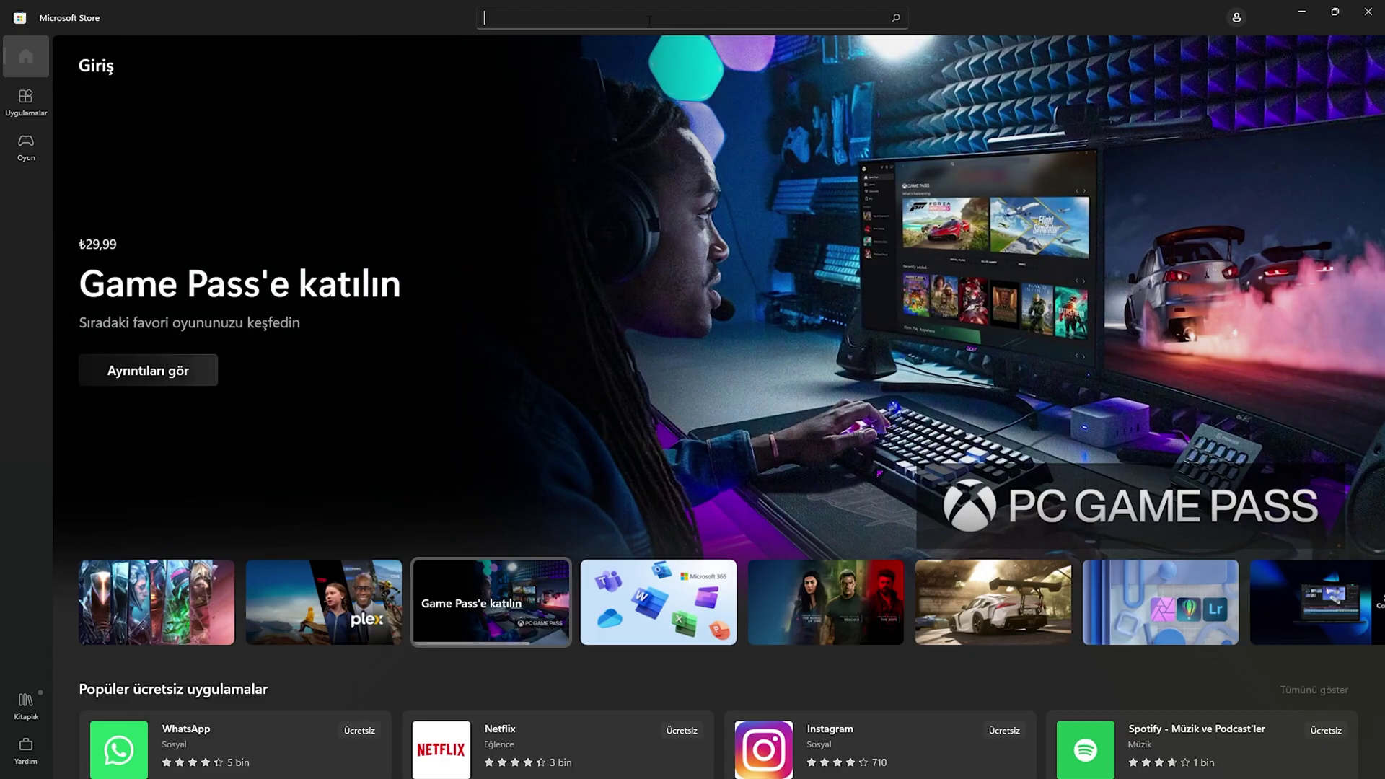
click(649, 21)
text(clipchamp)
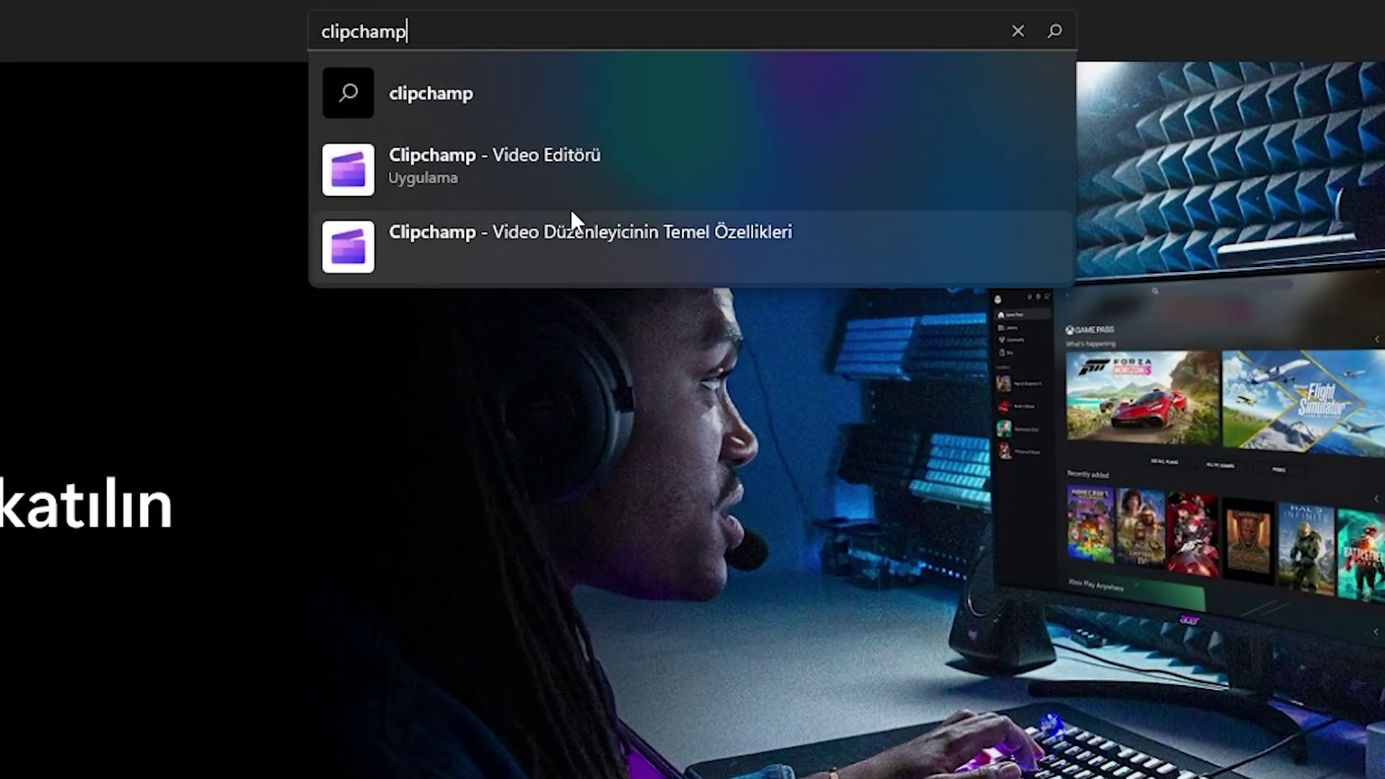
click(500, 177)
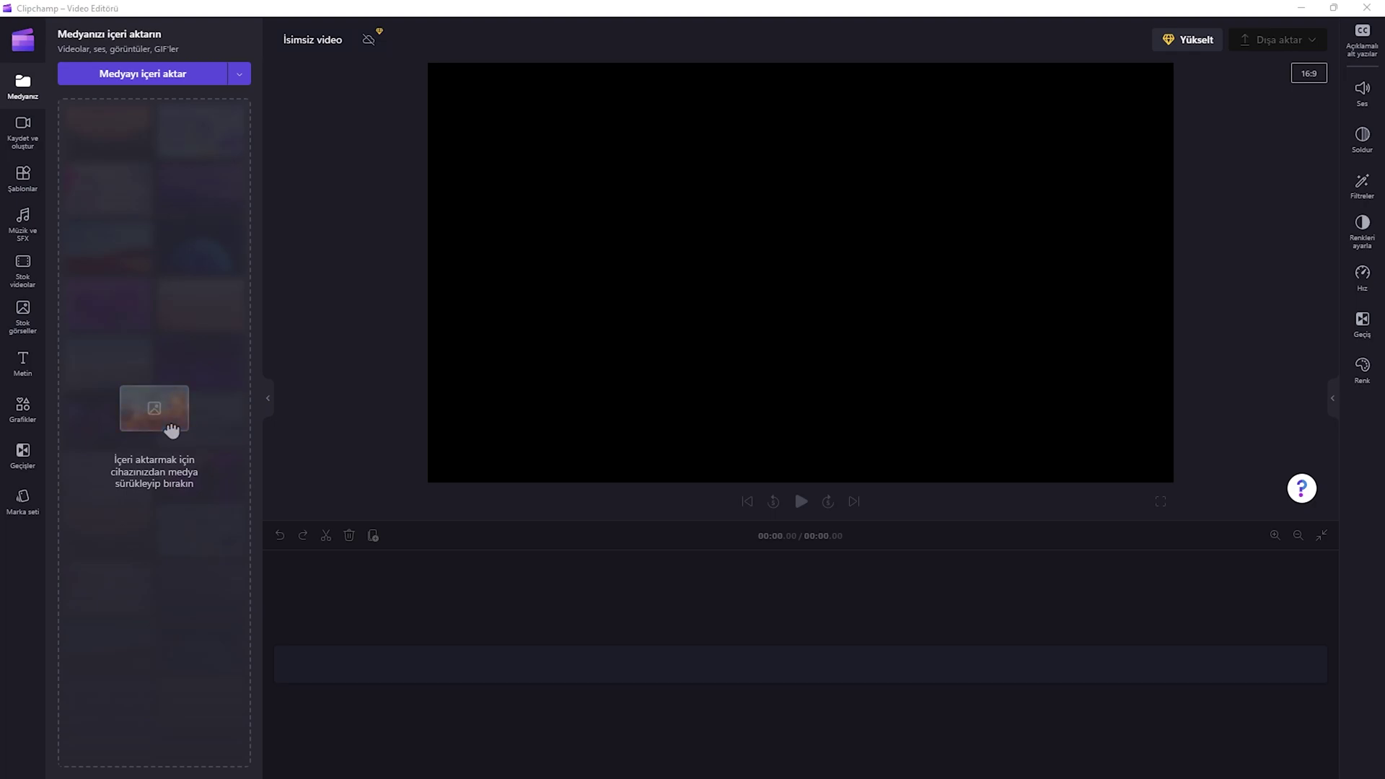
Import the media files and place 2.mov, 1.mp4 and the "Tell Me That I Can't" music track on the timeline.
drag(729, 301, 153, 274)
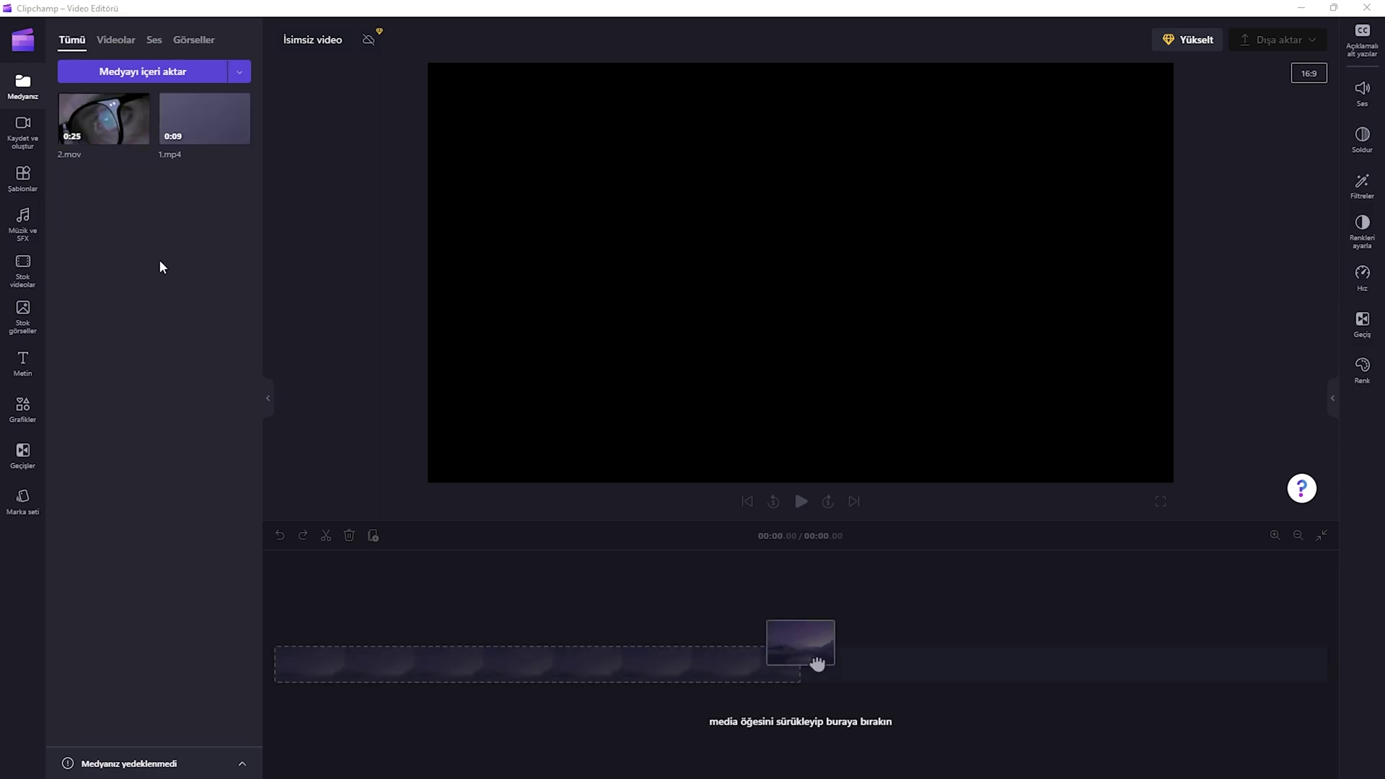
drag(107, 119, 355, 662)
drag(189, 128, 839, 673)
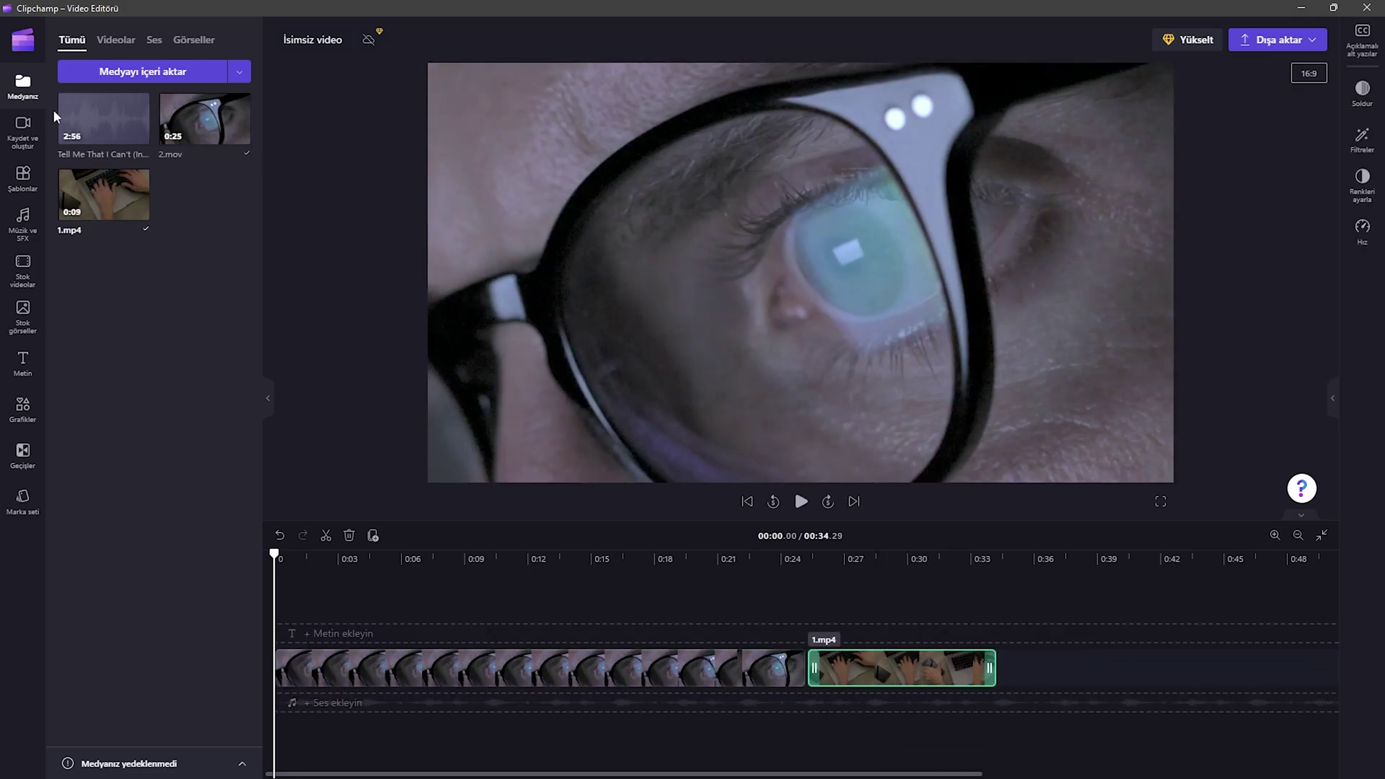
drag(88, 108, 292, 714)
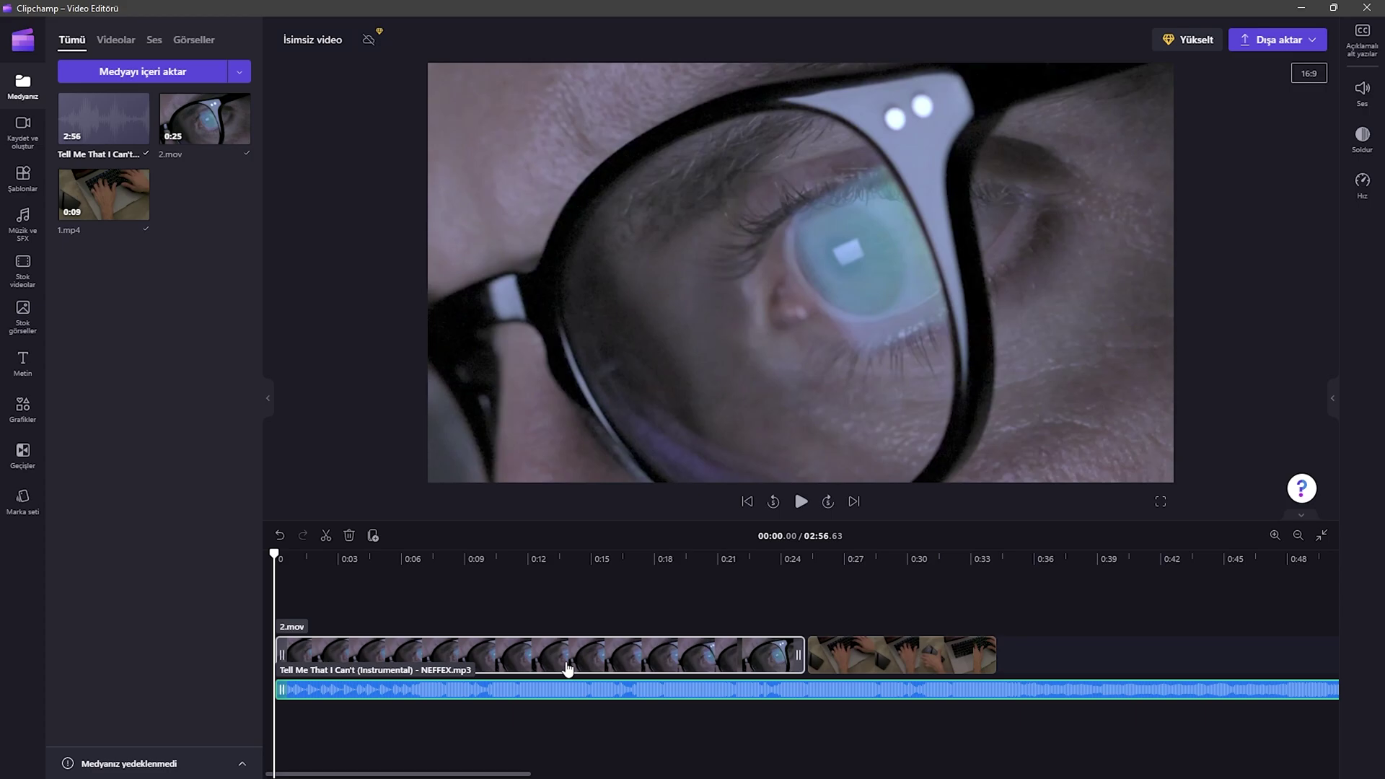
Split 2.mov at 6.60 seconds, delete its second part, and close the gap before 1.mp4.
click(414, 577)
click(443, 650)
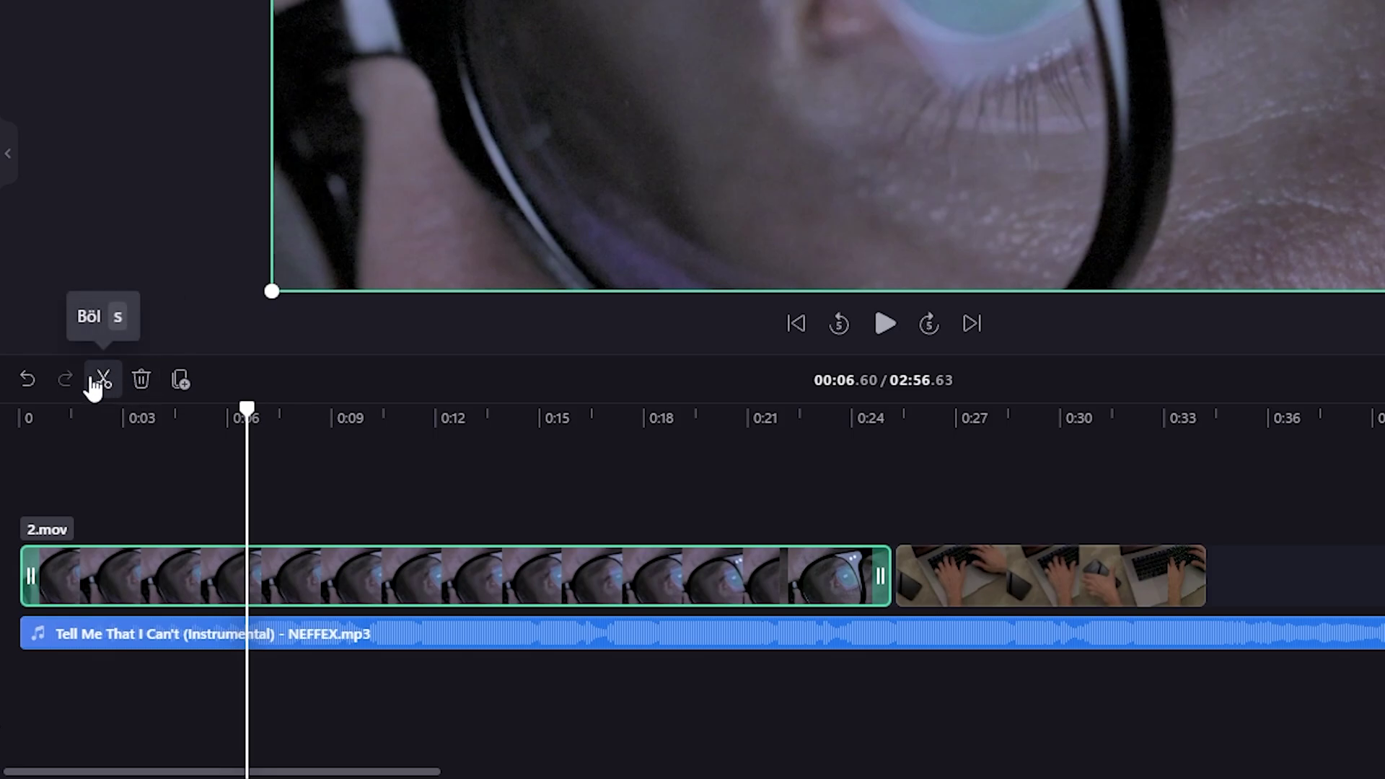
click(104, 381)
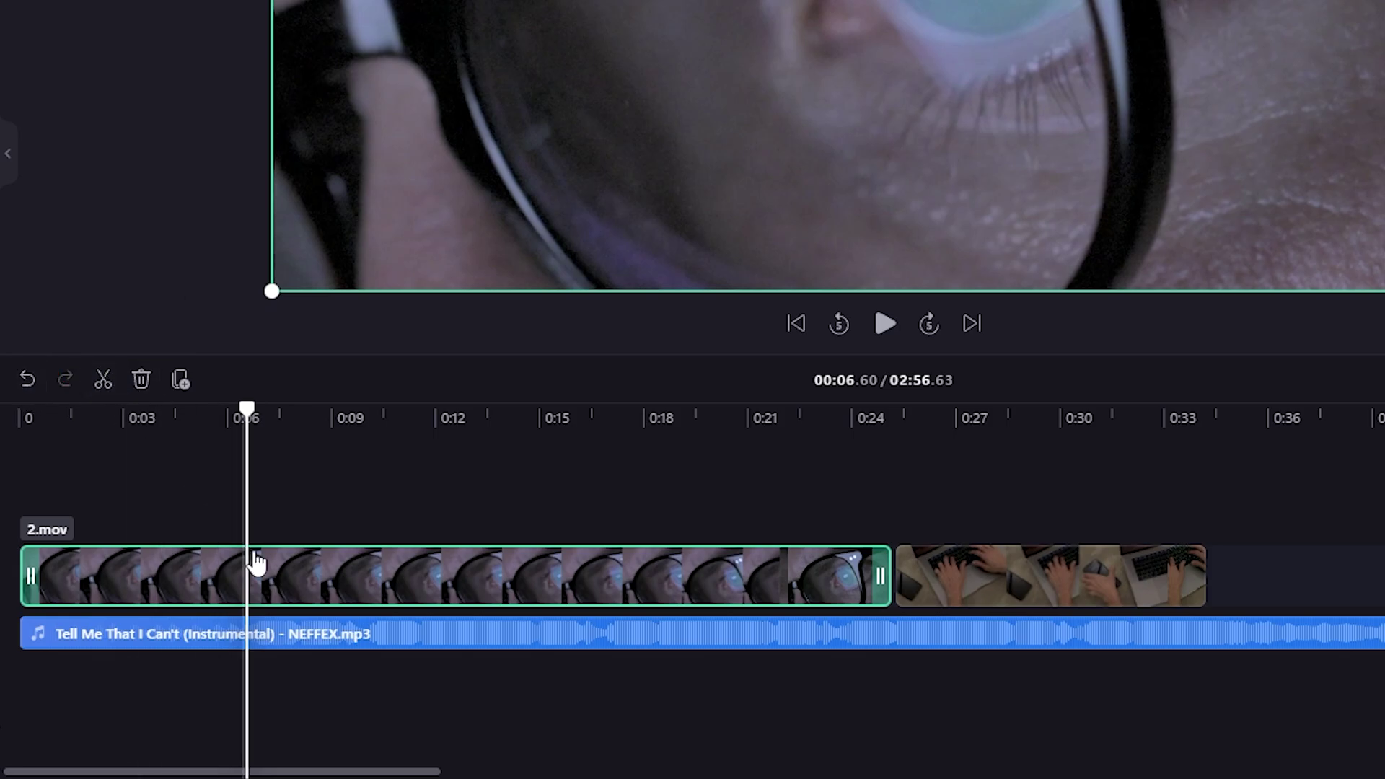
click(473, 418)
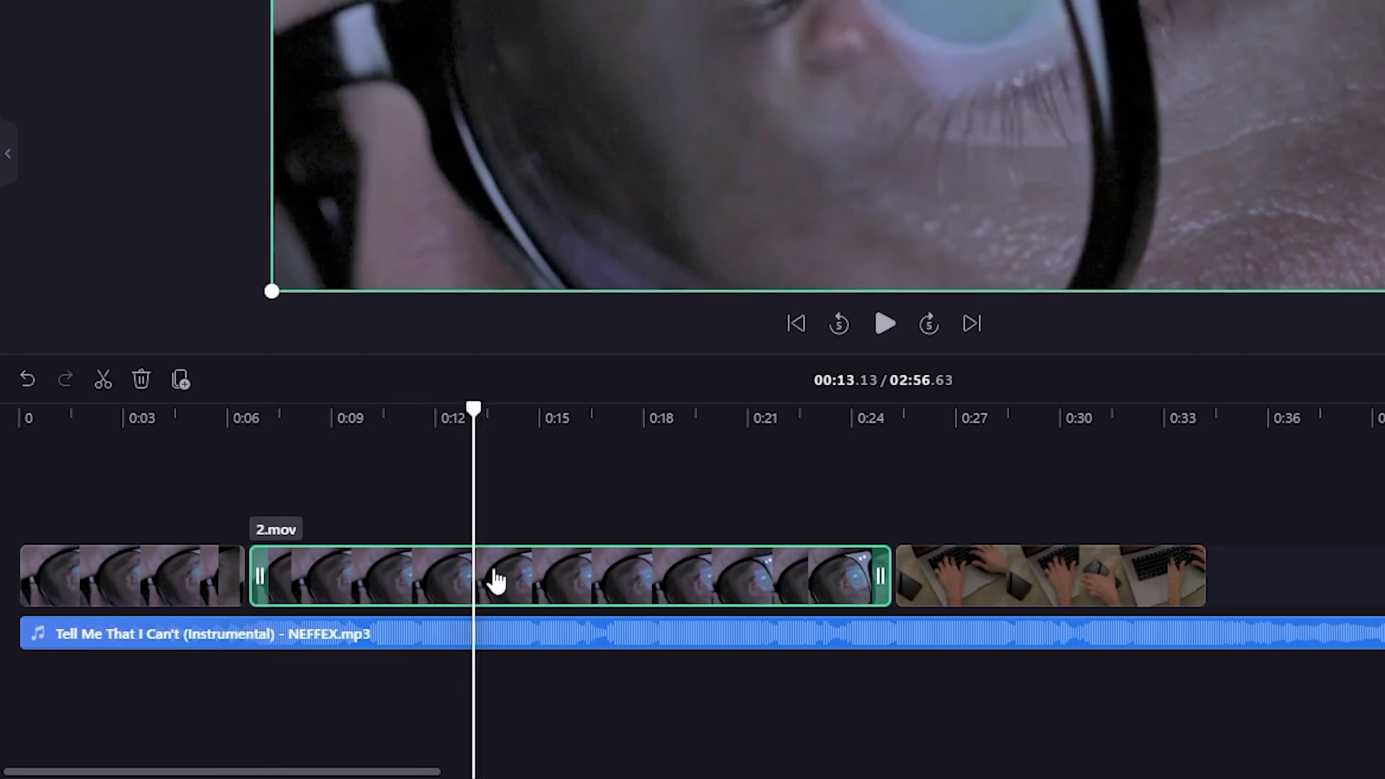
key(Delete)
mouse_move(753, 593)
click(571, 577)
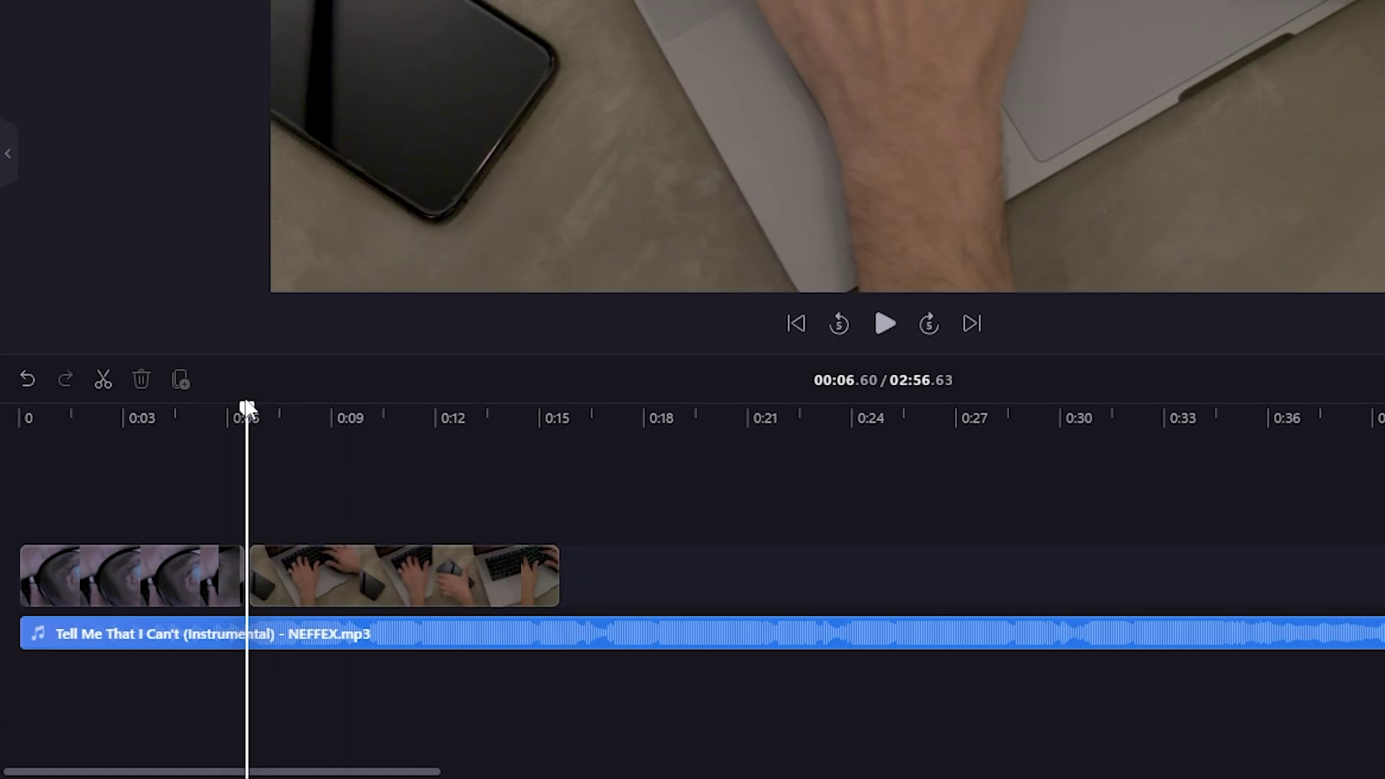
Split 1.mp4 at the 12-second mark and delete the part after the cut.
drag(246, 407, 433, 422)
click(524, 579)
click(524, 580)
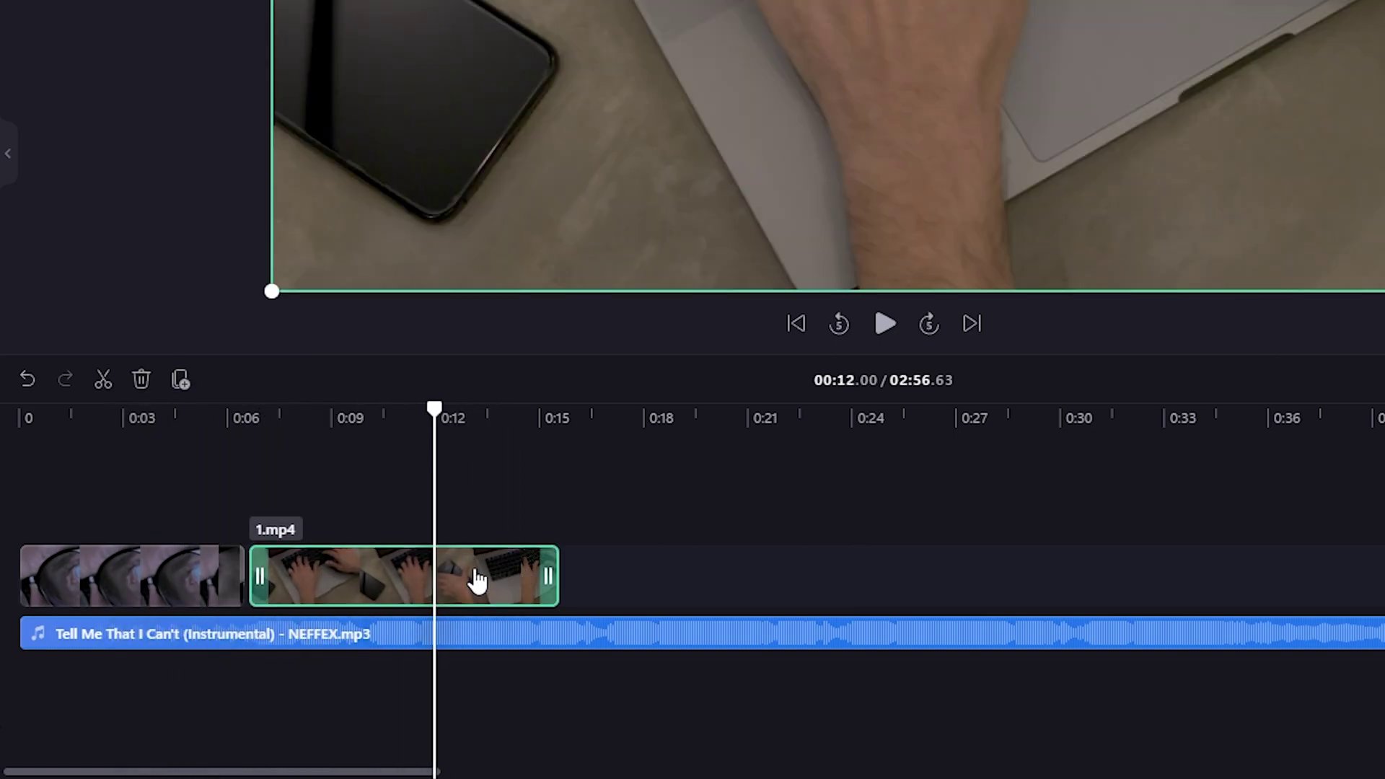
key(s)
key(Delete)
Split the music track at 12 seconds, delete the remainder, and scrub through the edited timeline.
click(497, 633)
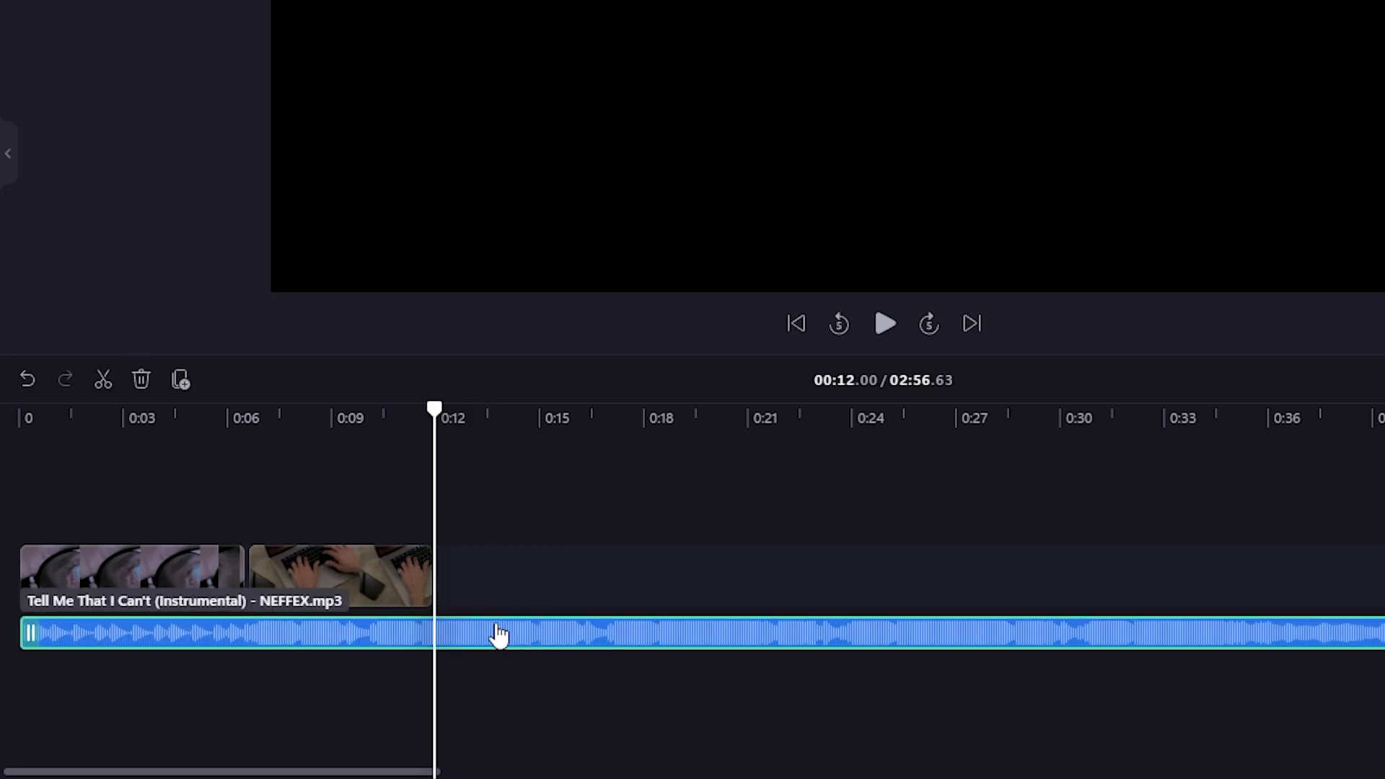
key(s)
key(Delete)
drag(352, 444, 75, 433)
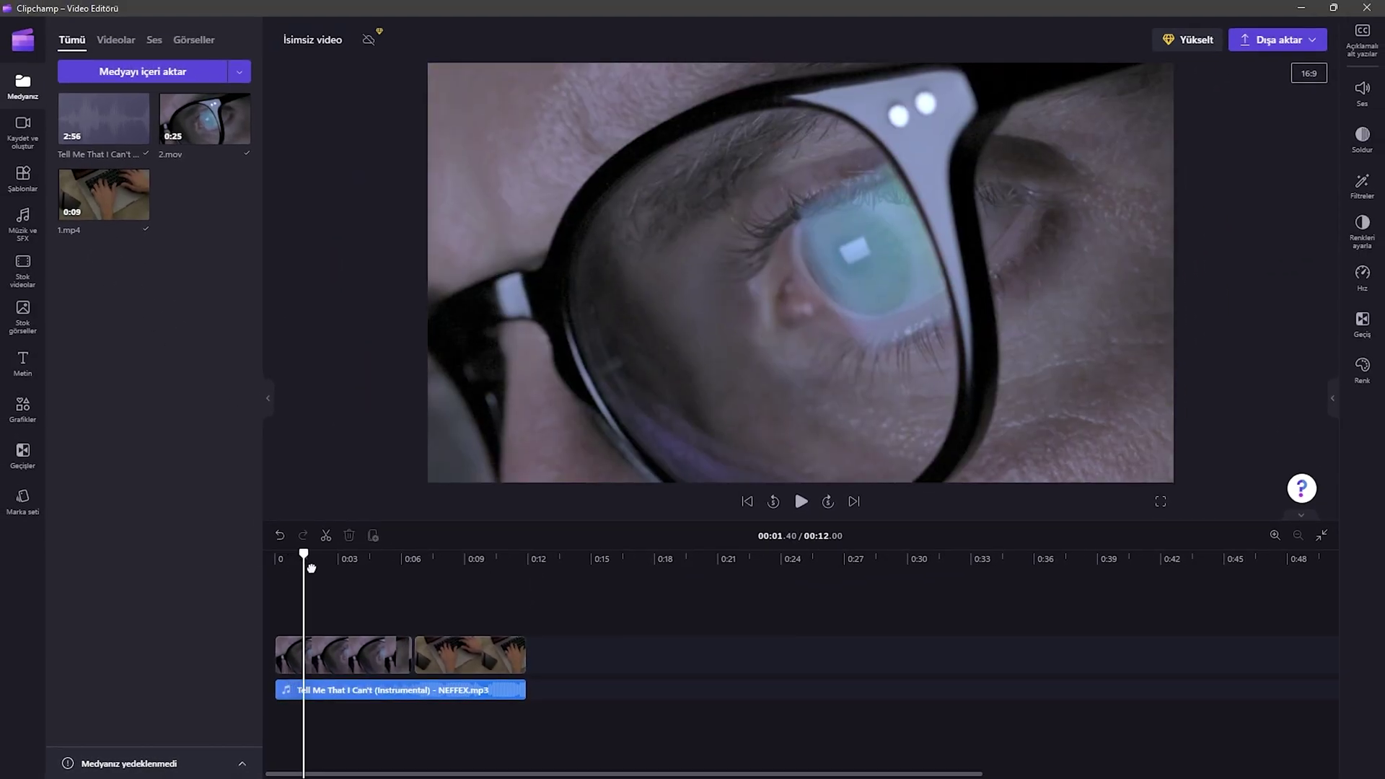
drag(311, 569, 503, 589)
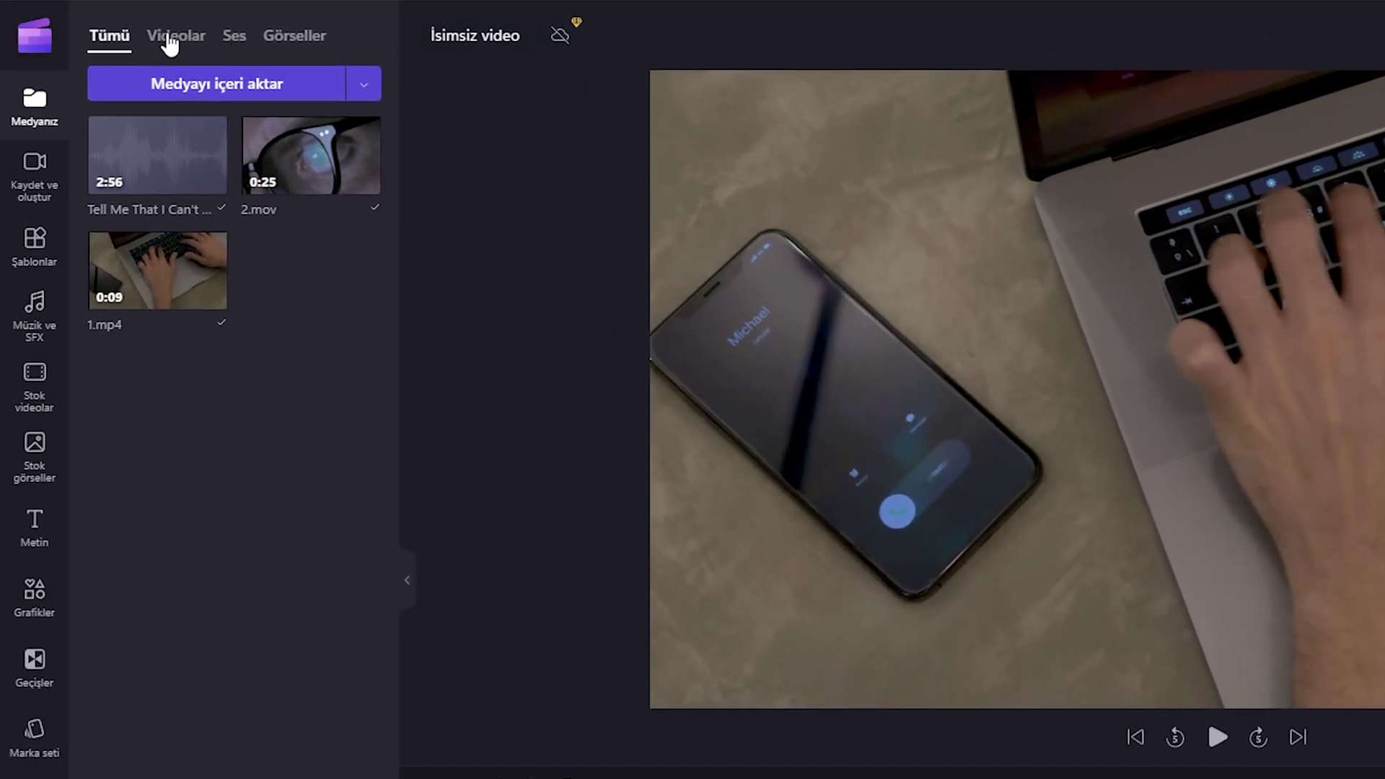
Filter the imported media by videos, then by audio, then by images.
click(177, 43)
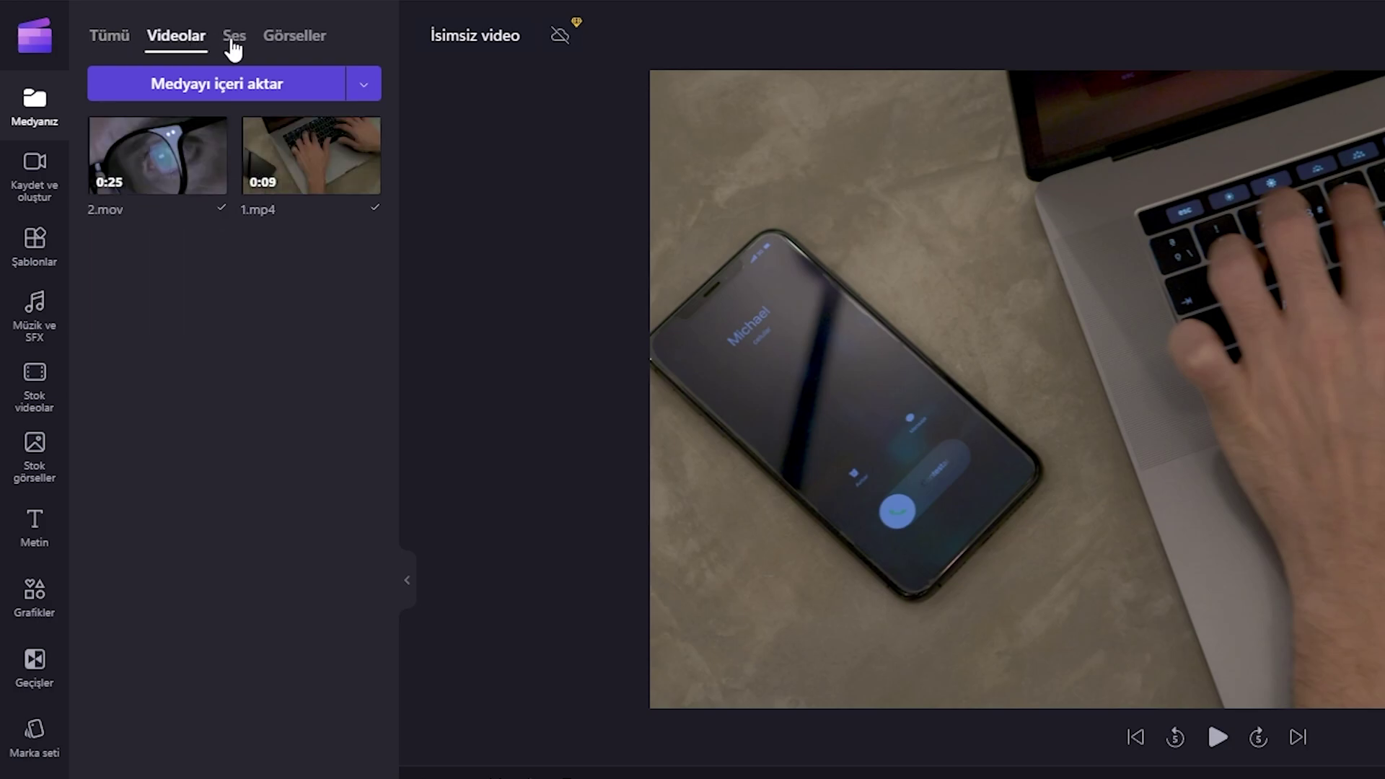
click(233, 45)
click(288, 47)
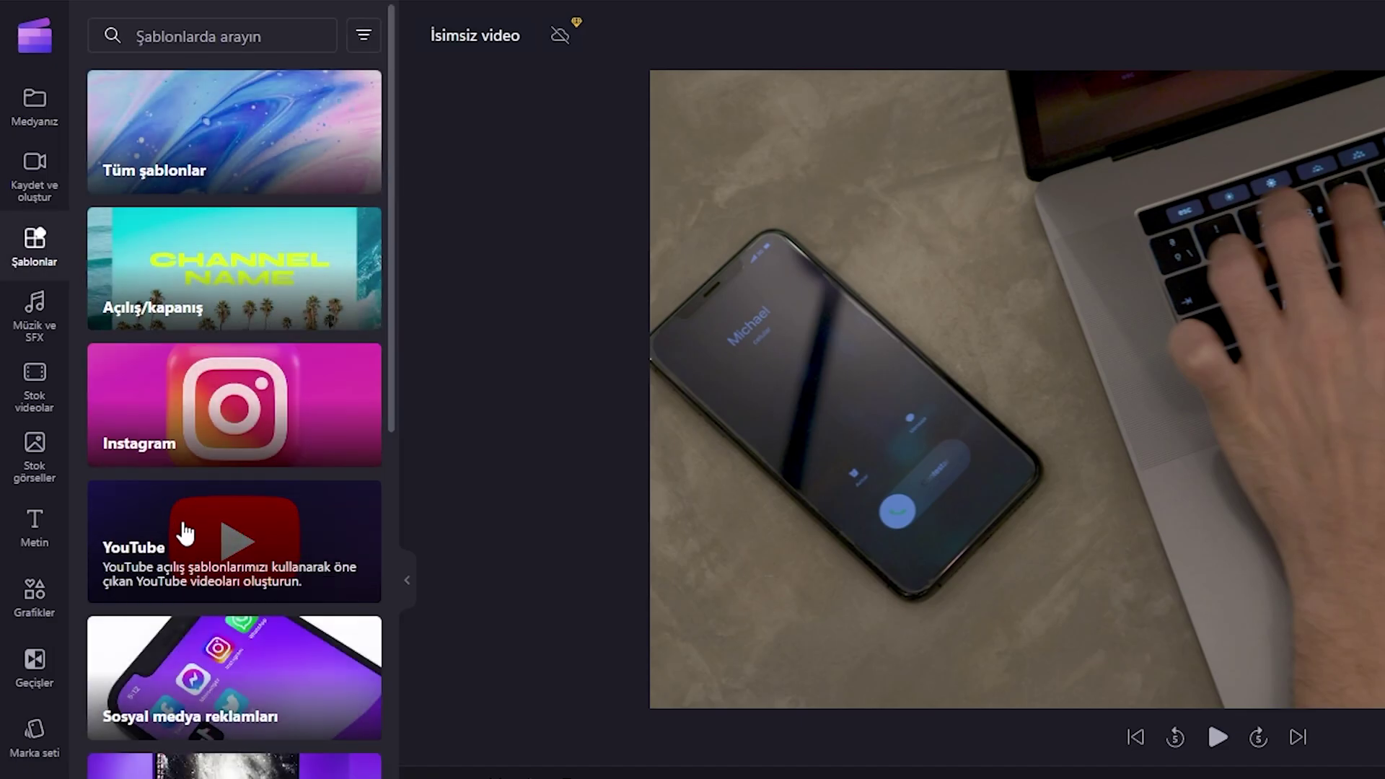
Browse the YouTube video templates and the music and sound effects library.
click(186, 533)
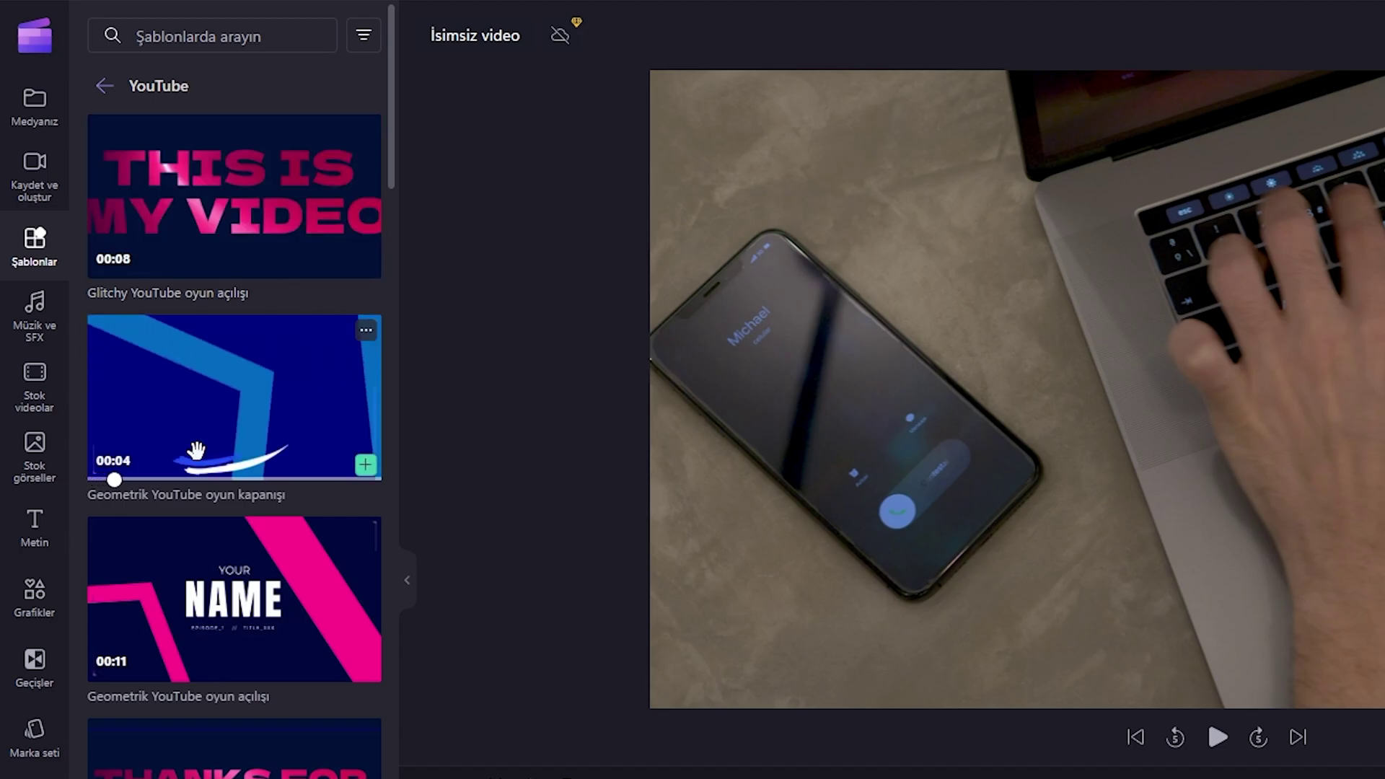
scroll(248, 640, down, 15)
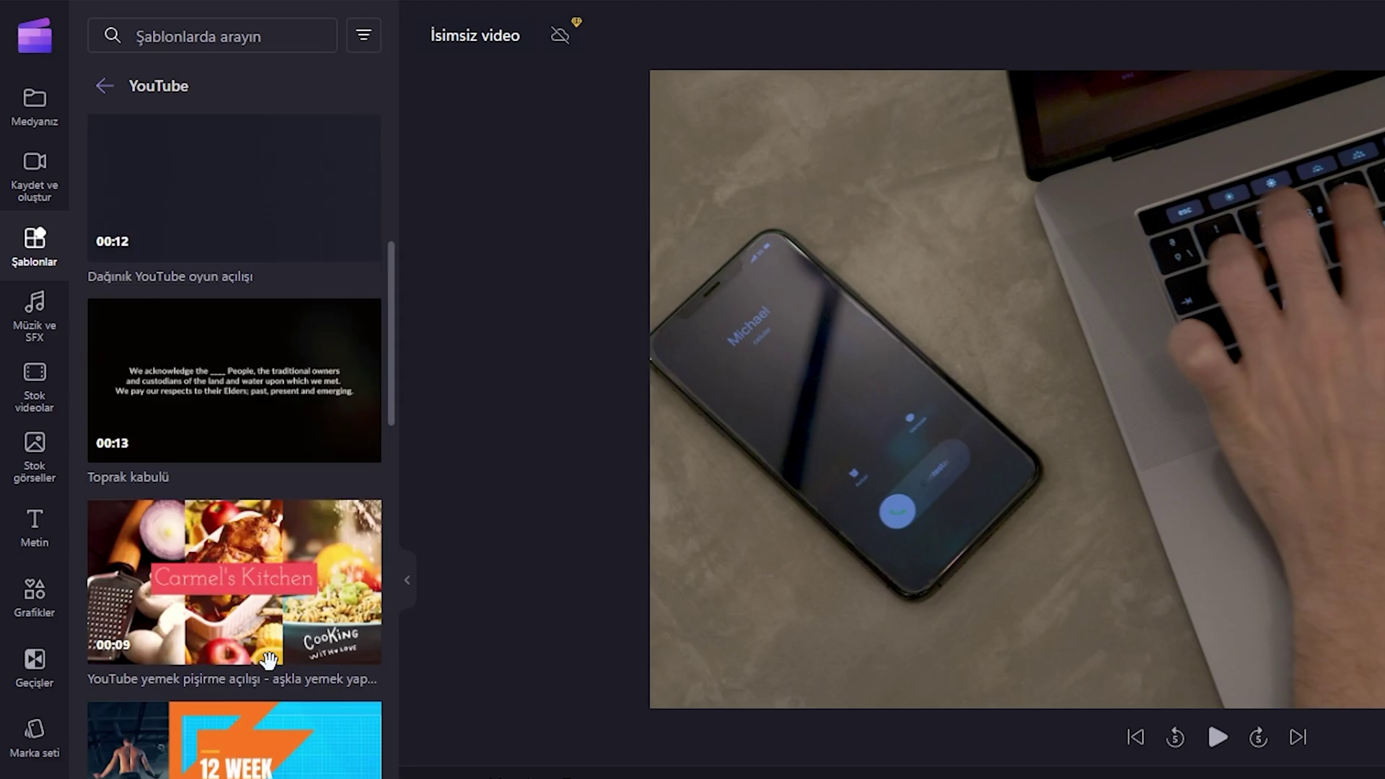
scroll(269, 660, up, 15)
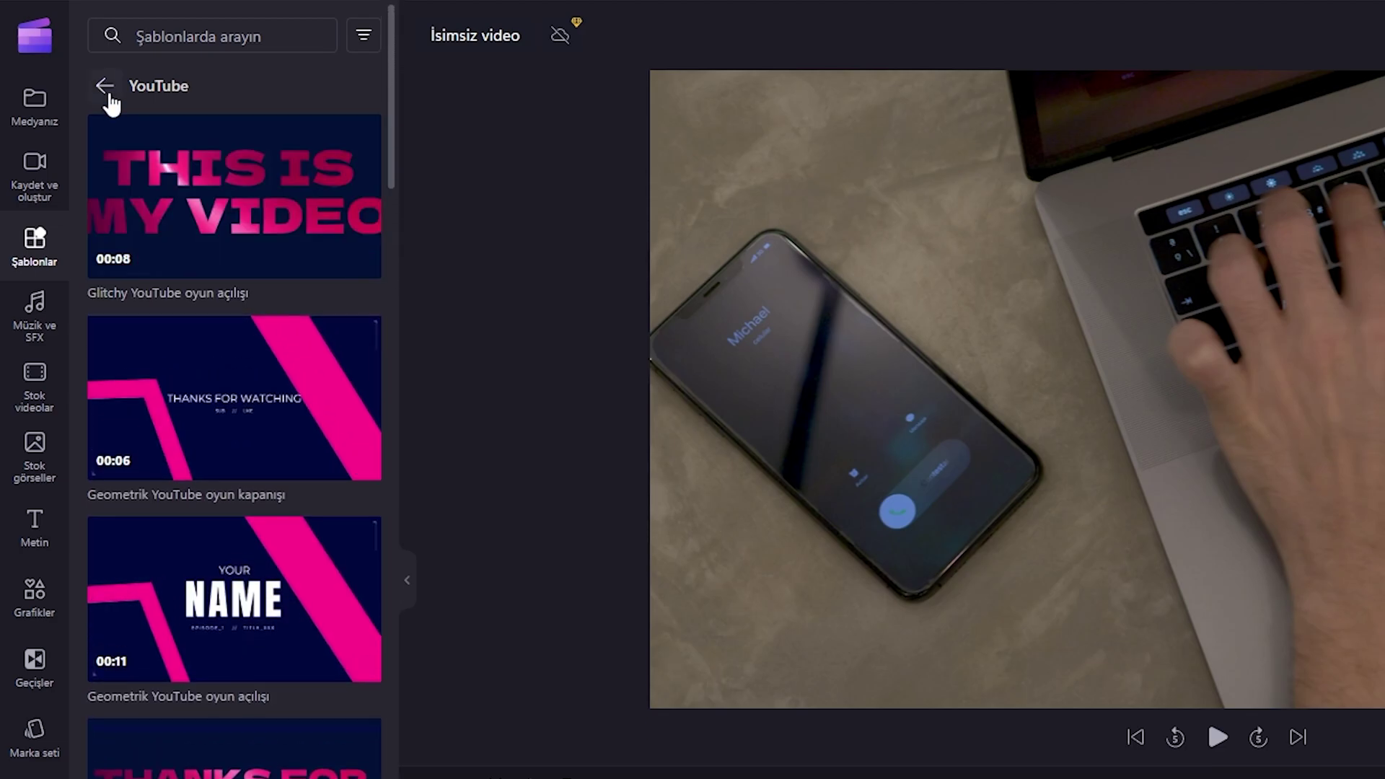
click(34, 317)
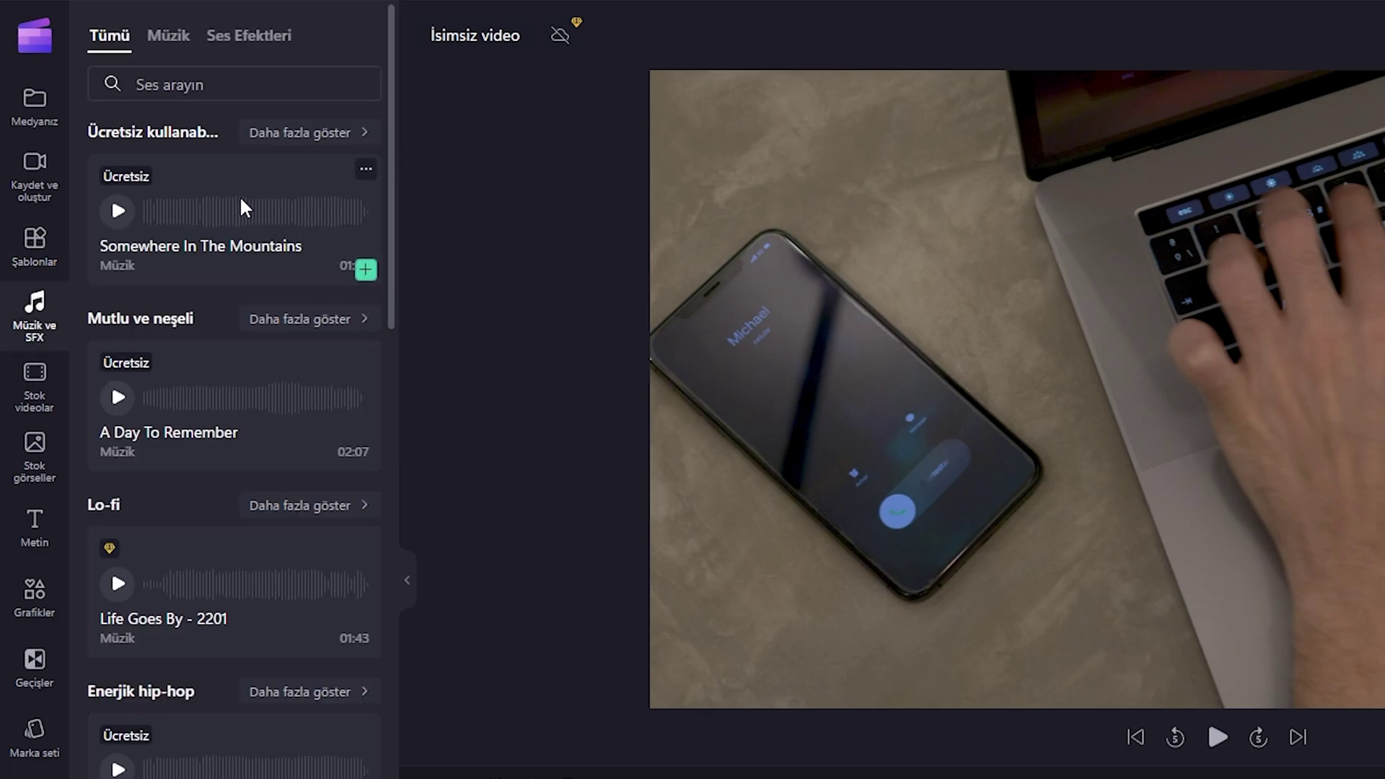
mouse_move(115, 550)
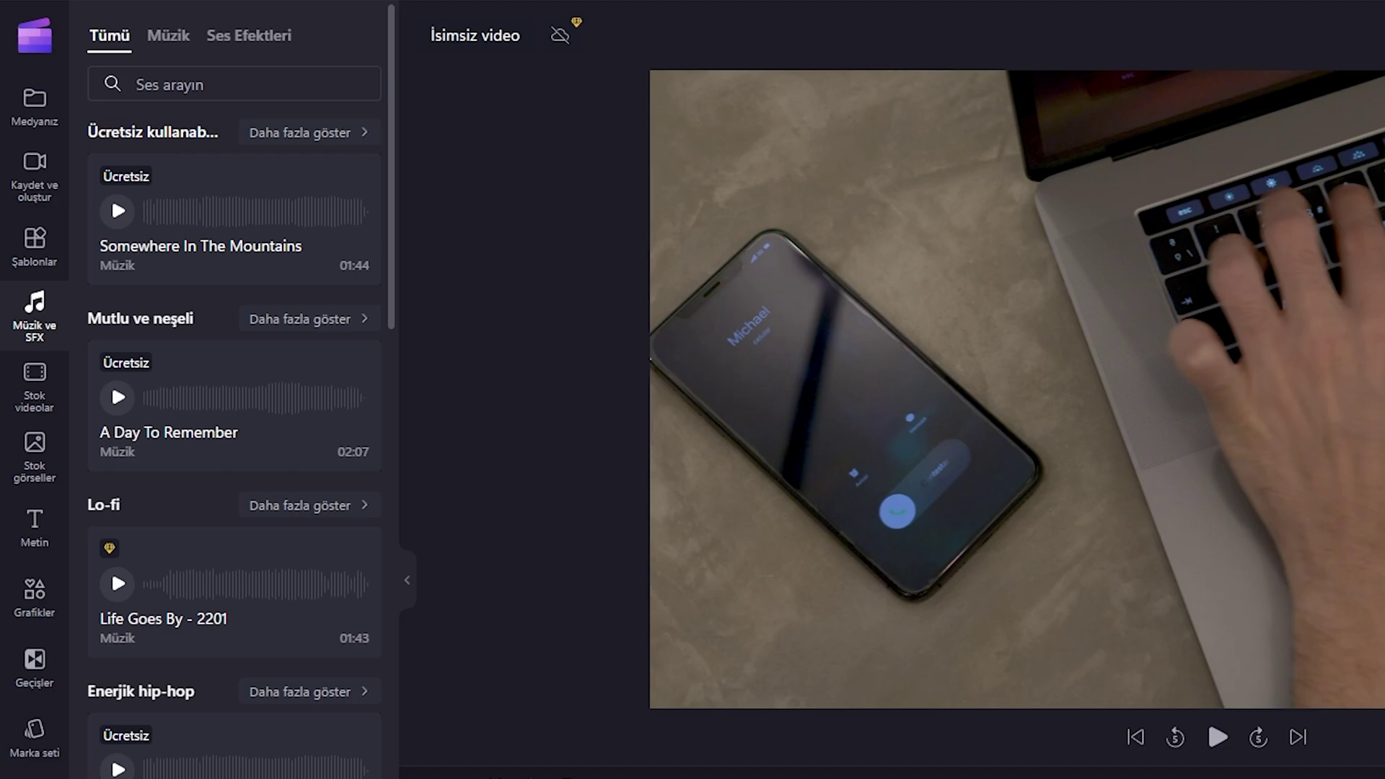
Place the second free stock video from Abonelik panelleri on a track above the clips and play it back.
click(34, 386)
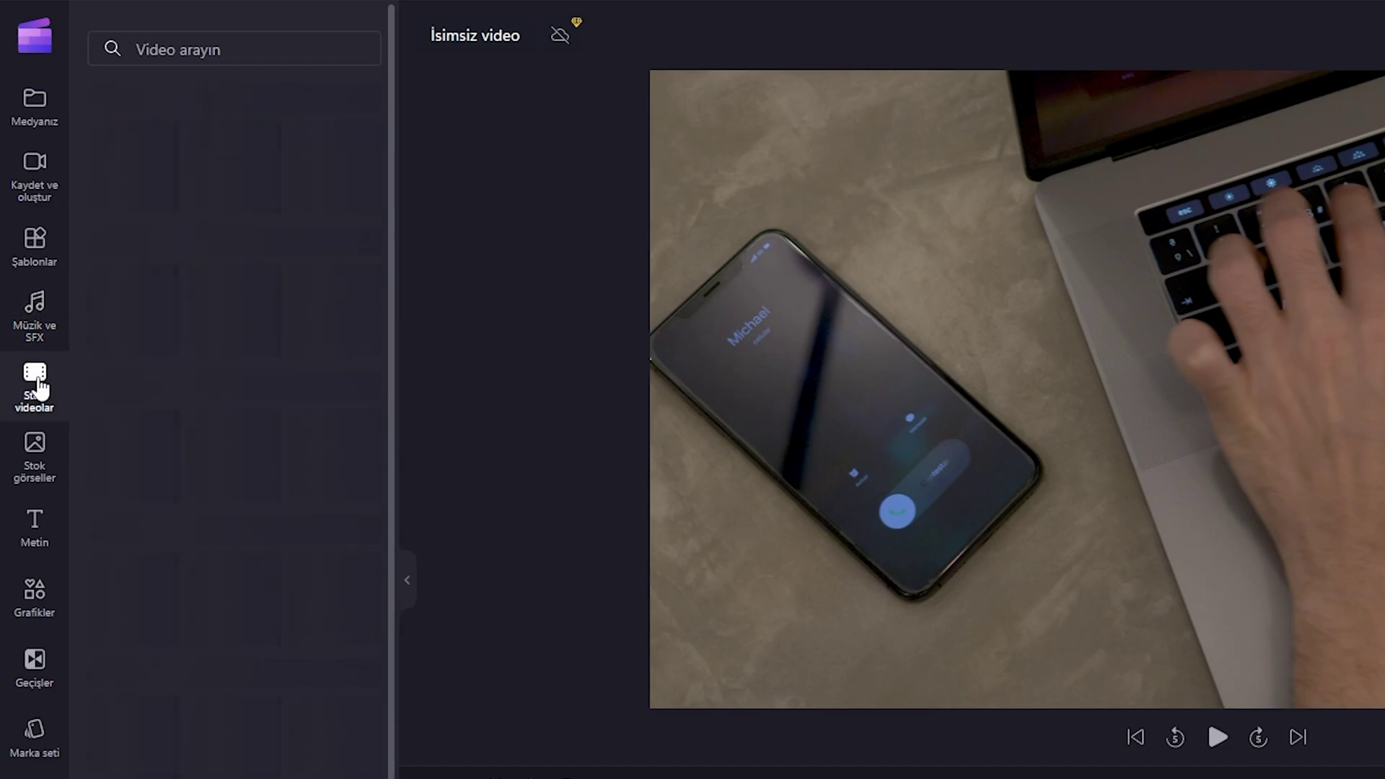
mouse_move(135, 154)
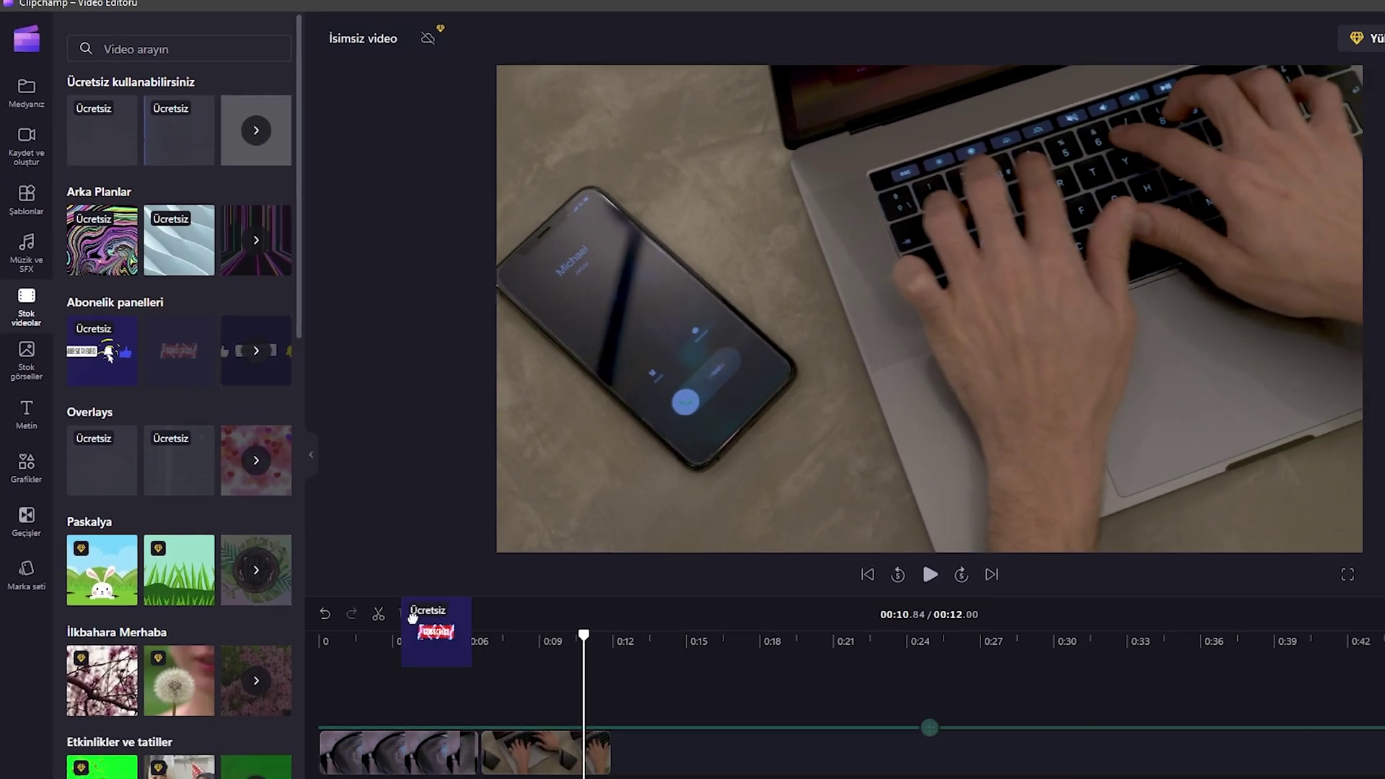
drag(235, 443, 569, 778)
drag(375, 629, 377, 632)
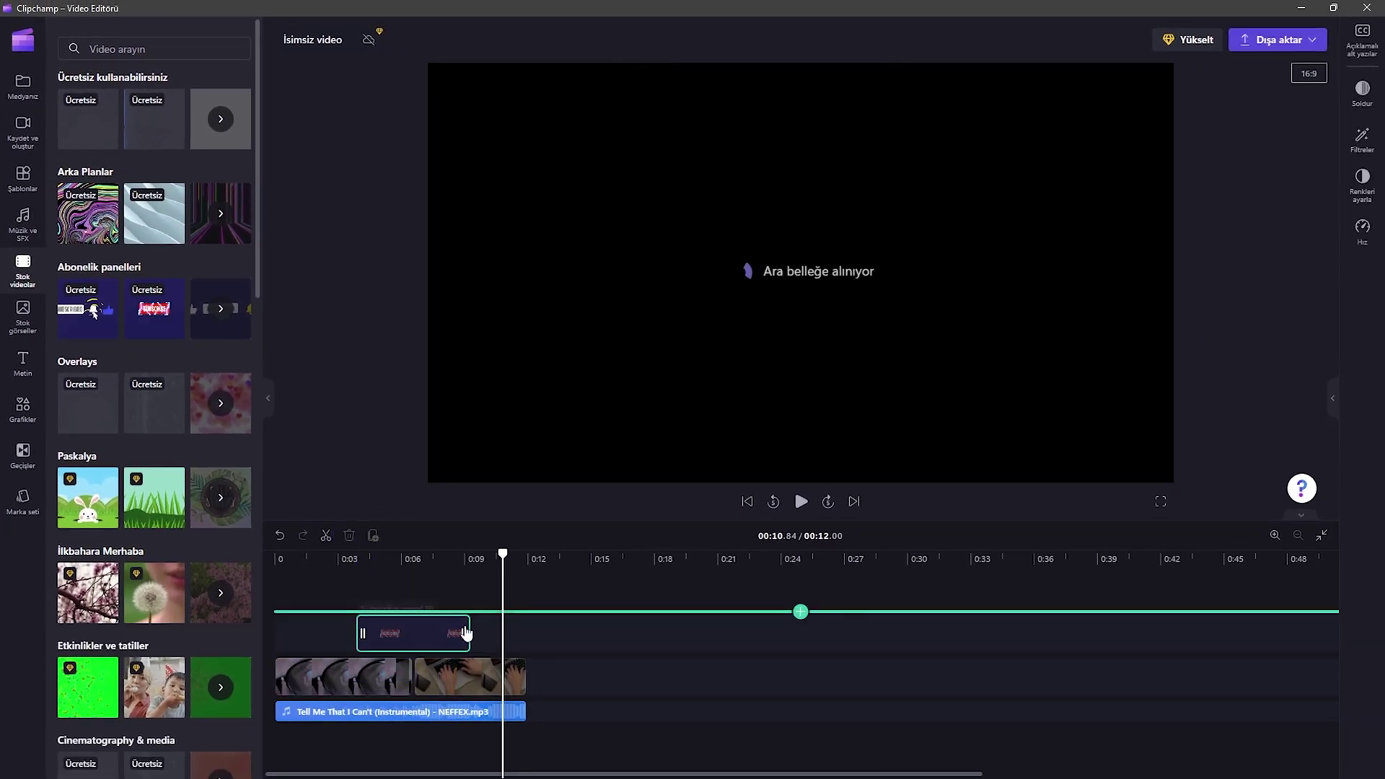
click(376, 562)
key(space)
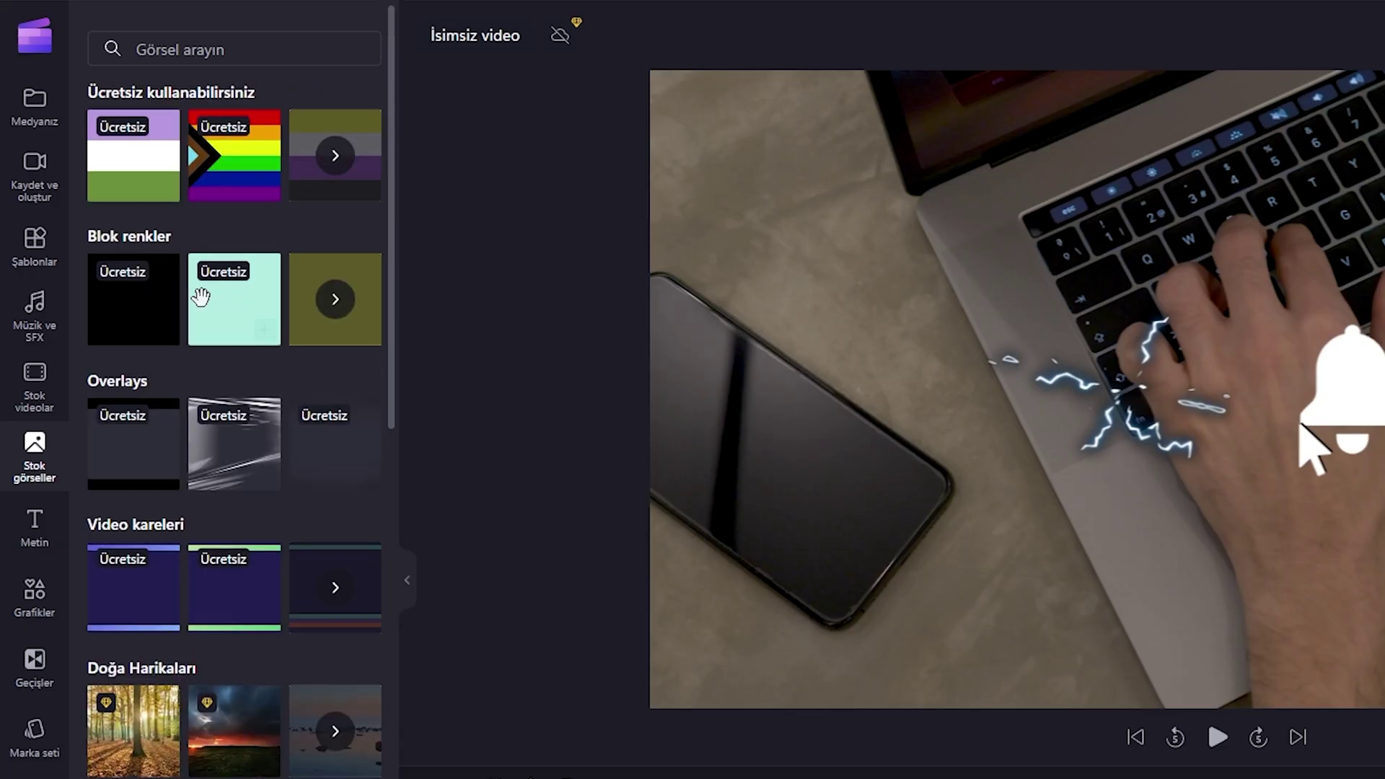
Browse the stock image categories, including overlays, video frames, nature and people.
scroll(224, 179, down, 2)
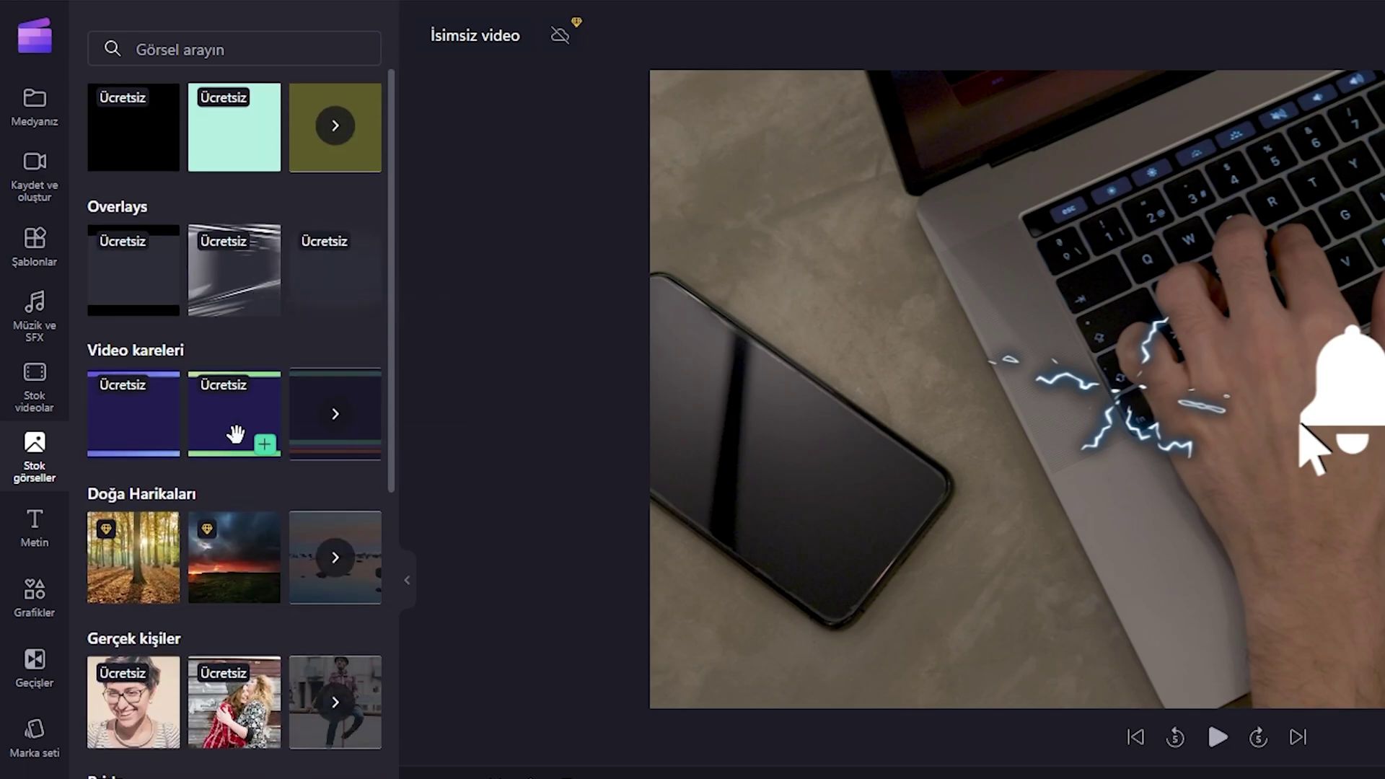
scroll(236, 430, down, 3)
Add the Make It Glow title on a track above the video clips and set its text to ABONE OL.
click(54, 521)
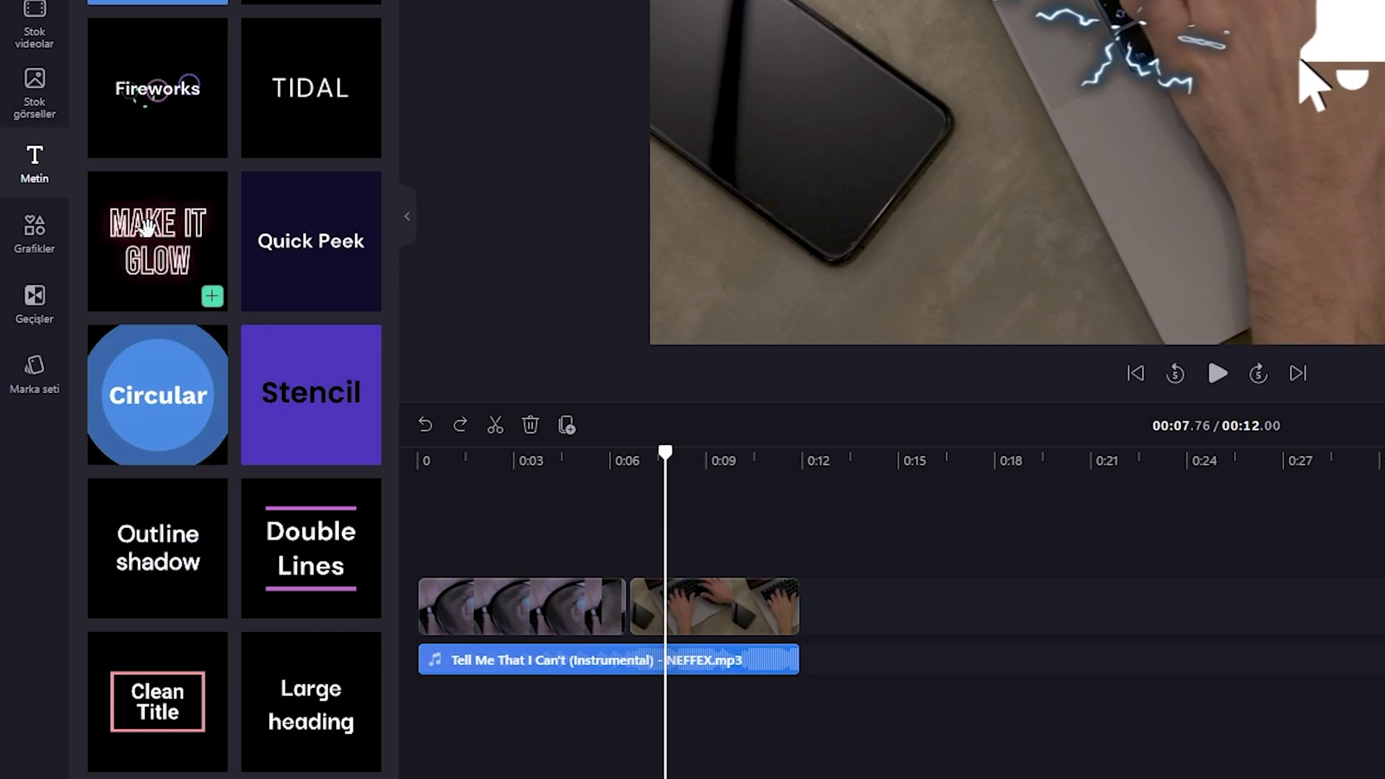
drag(148, 227, 665, 567)
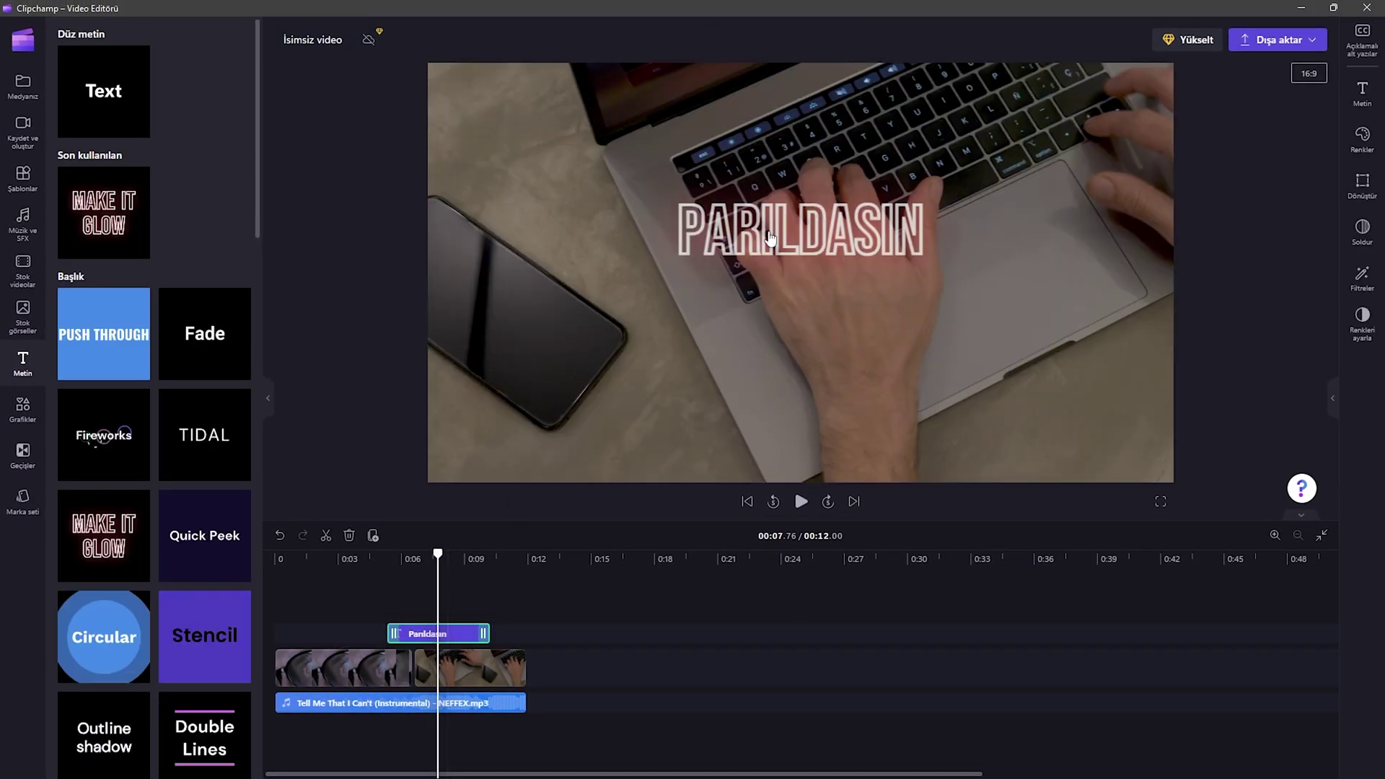
click(770, 239)
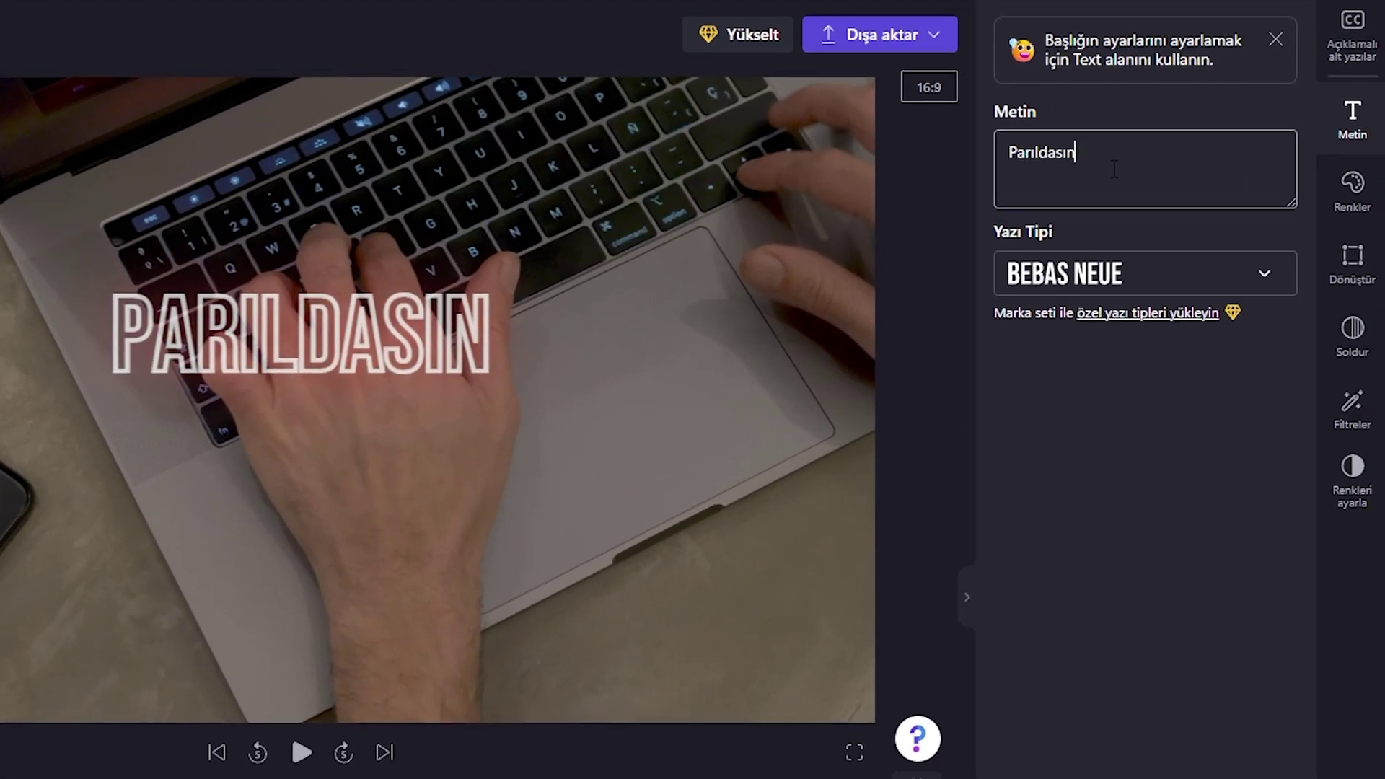
text(ABONE OL)
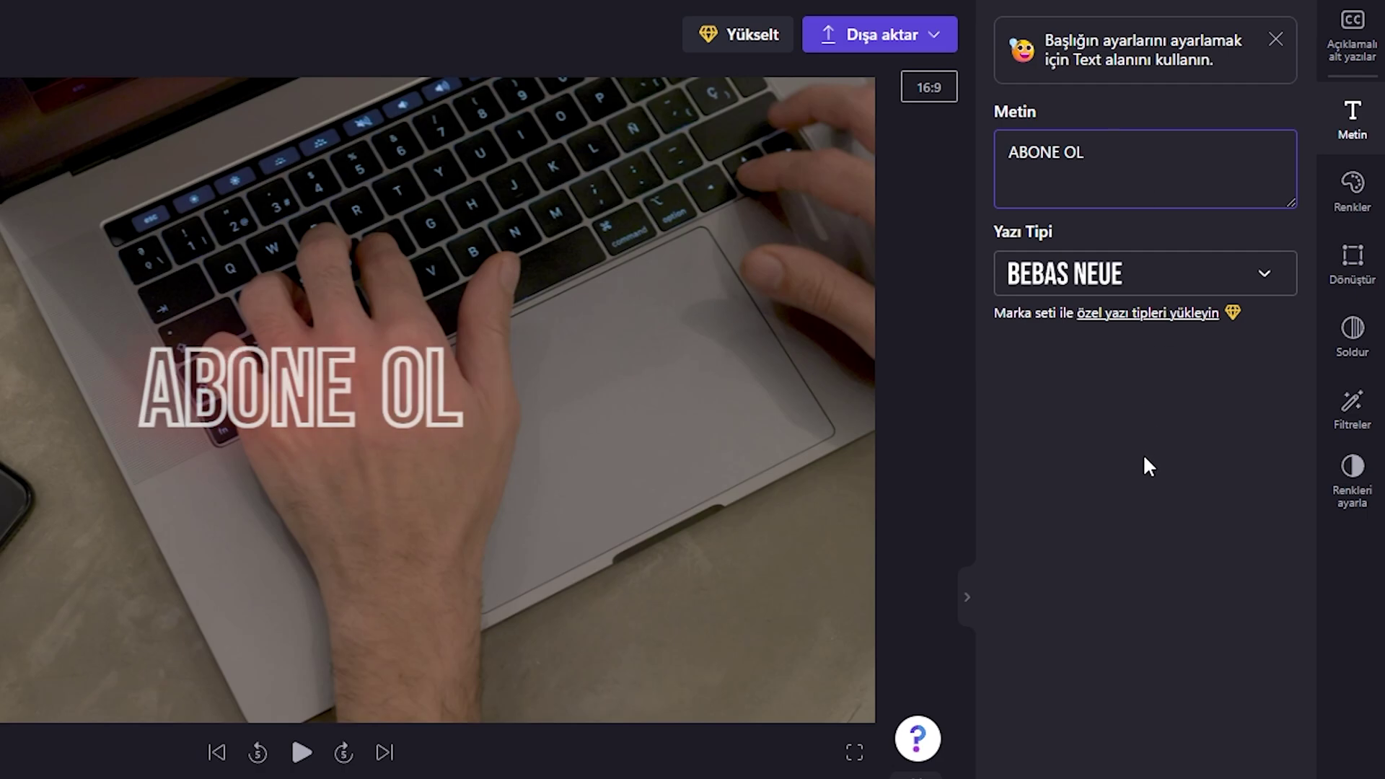
Give the ABONE OL title a purple glow and enlarge its font size to nearly the full width of the frame.
click(1147, 295)
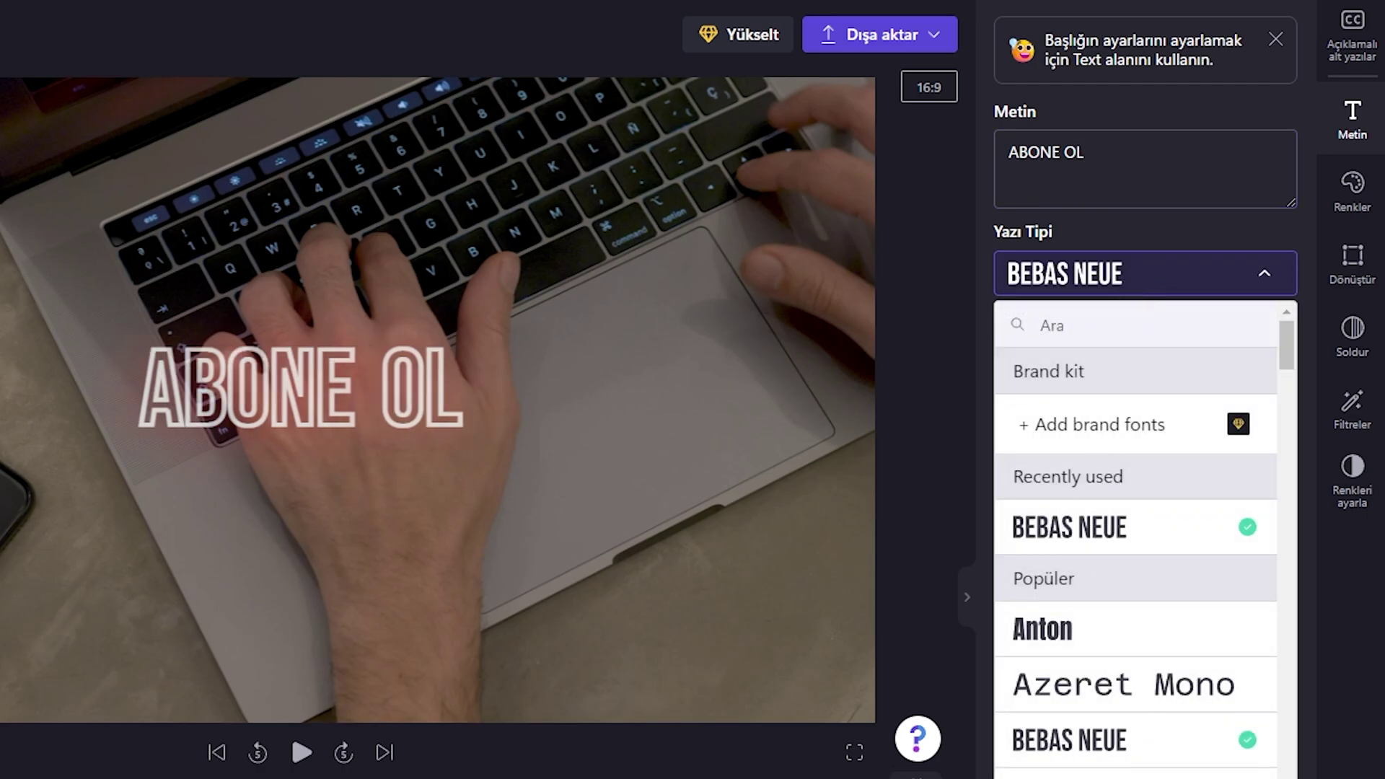
click(1351, 189)
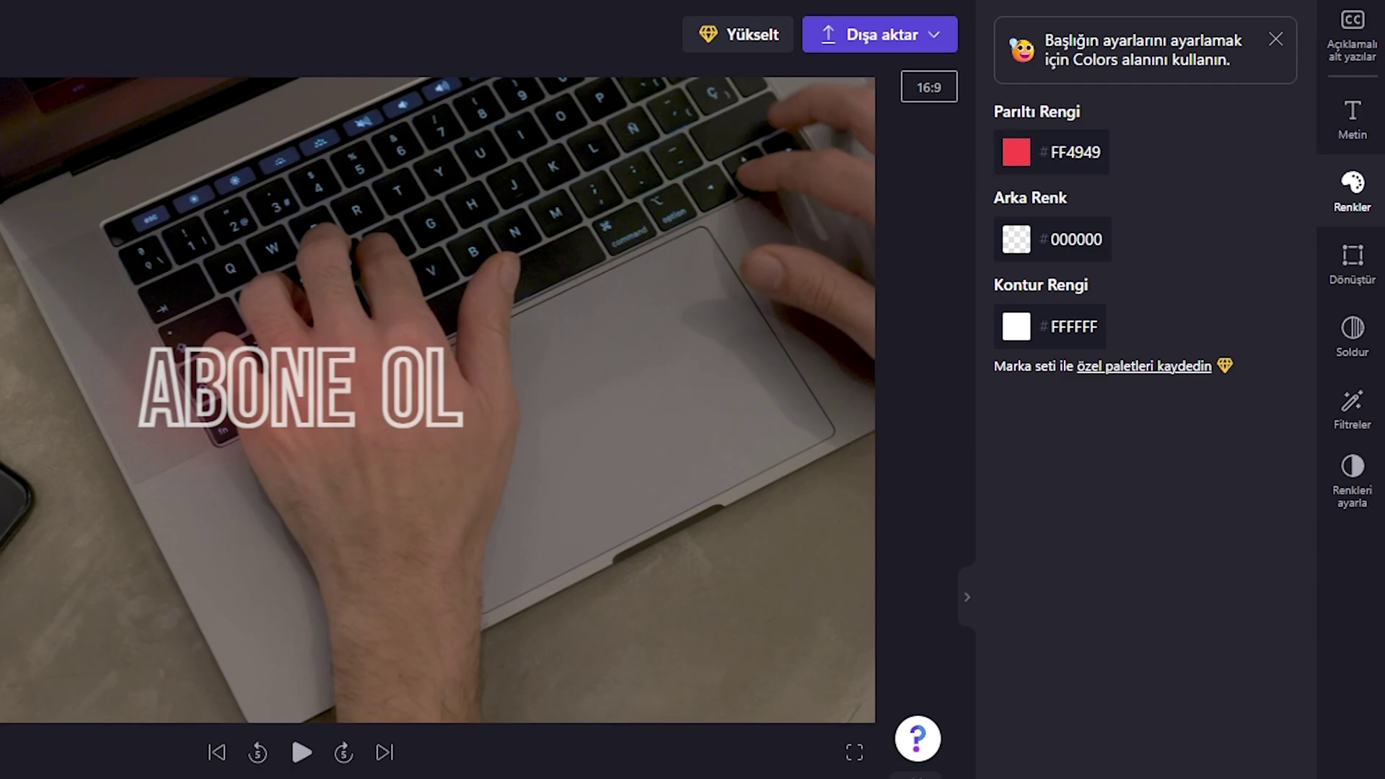
click(1352, 261)
drag(1058, 271, 1261, 310)
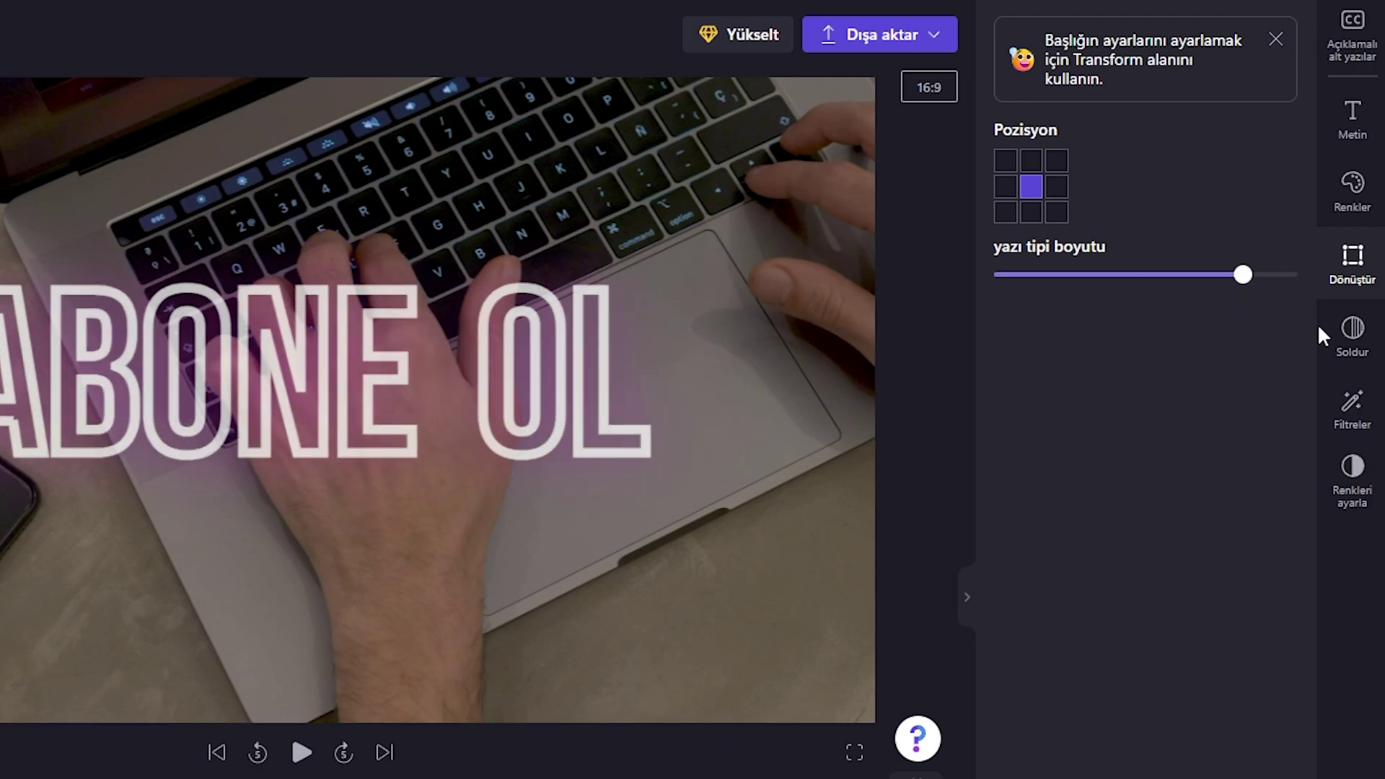
Preview the VHS filter on the title and examine its colour adjustment options.
click(1352, 408)
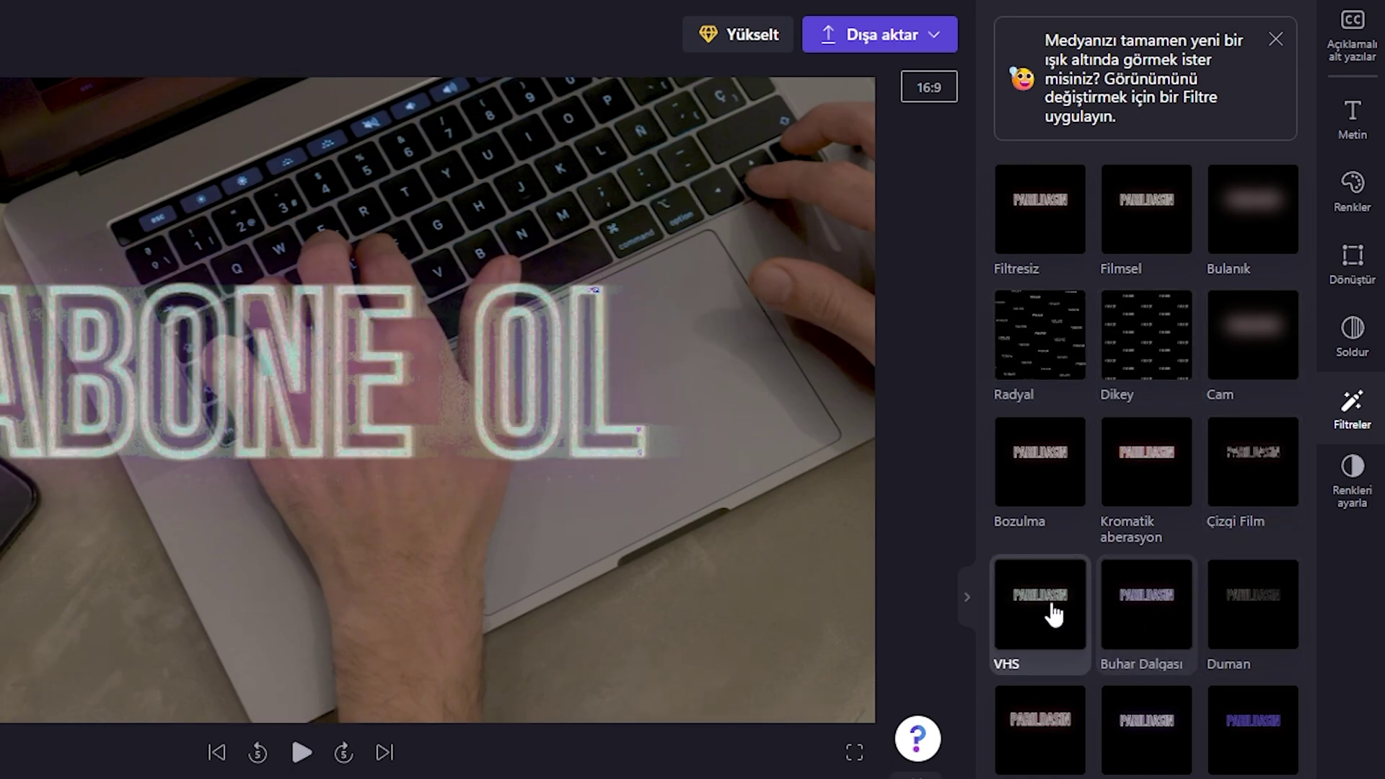
click(1338, 496)
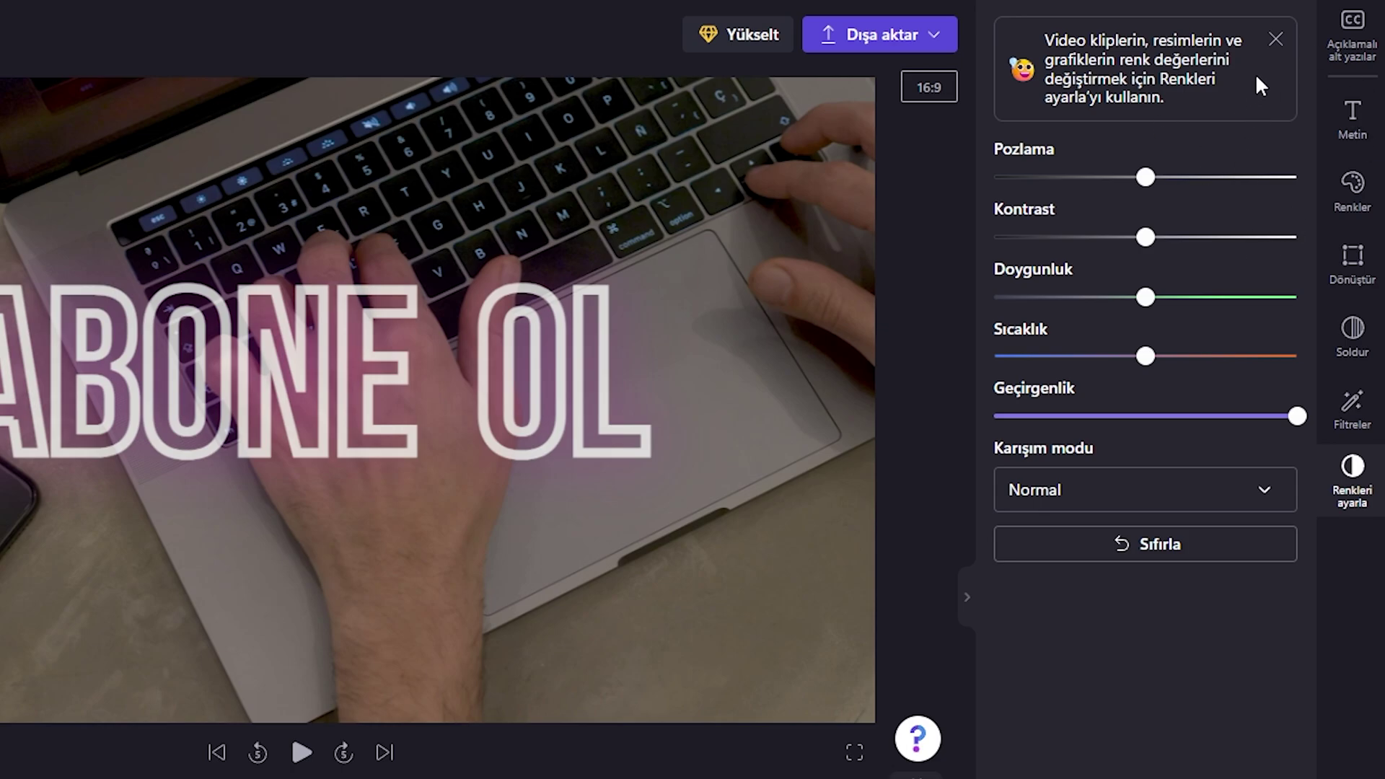
click(1275, 39)
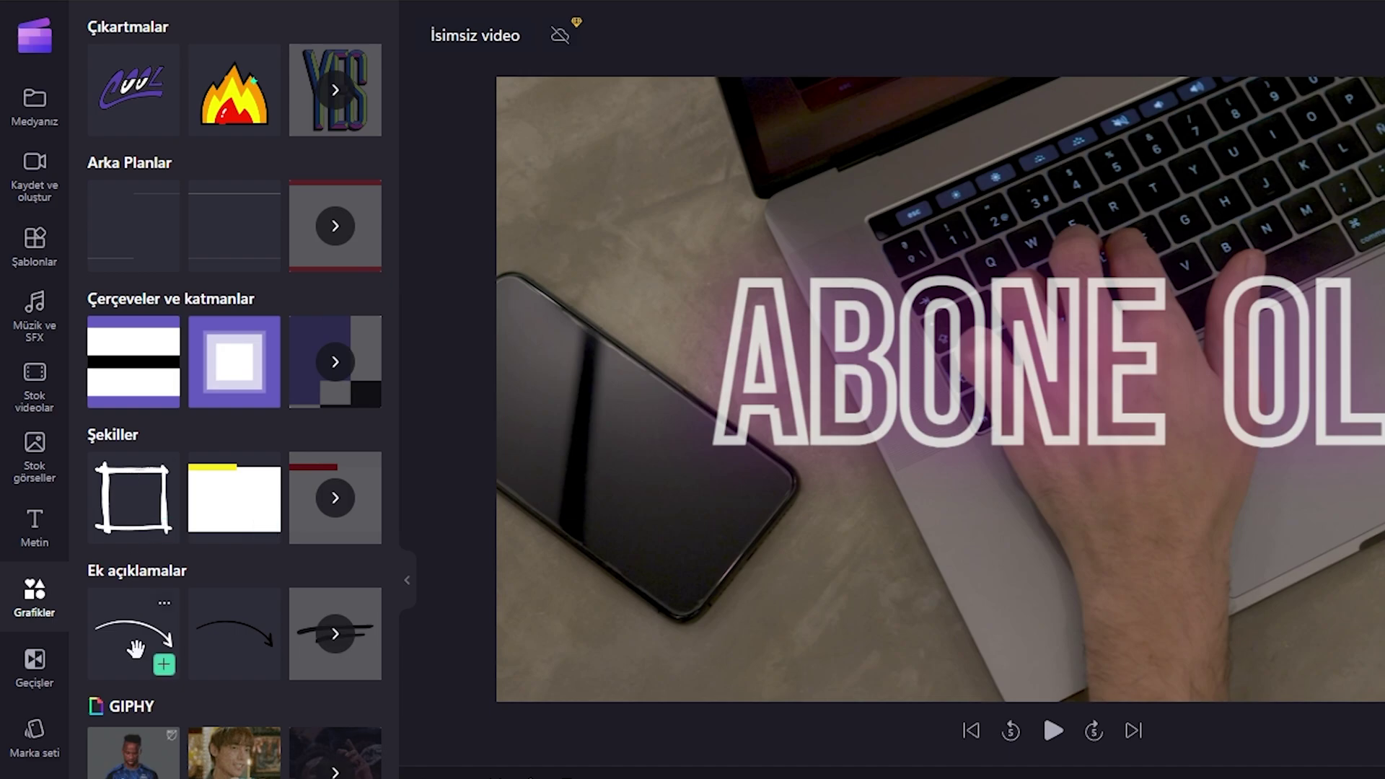
Add the Sıvı şeritler transition between 2.mov and 1.mp4 and play it back from about 6 seconds.
click(34, 667)
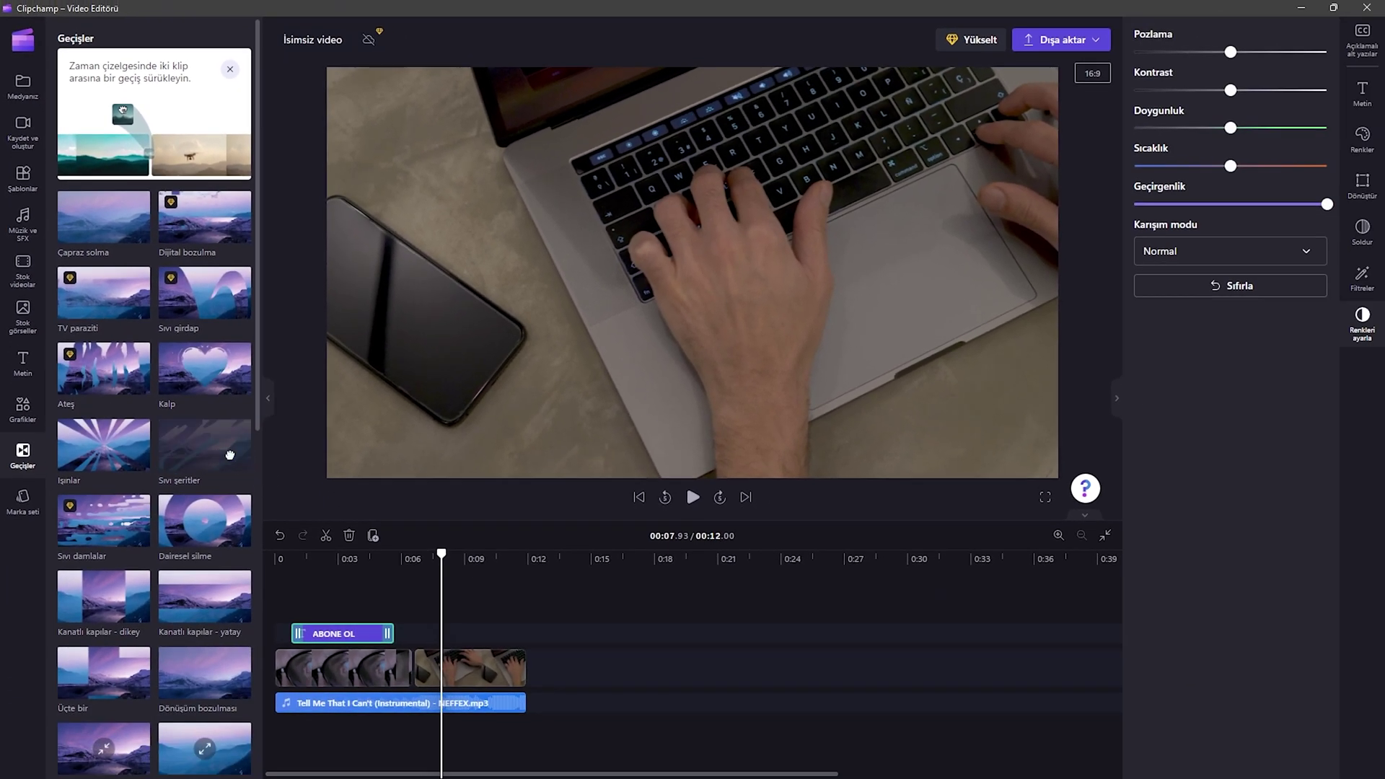
drag(342, 666, 629, 778)
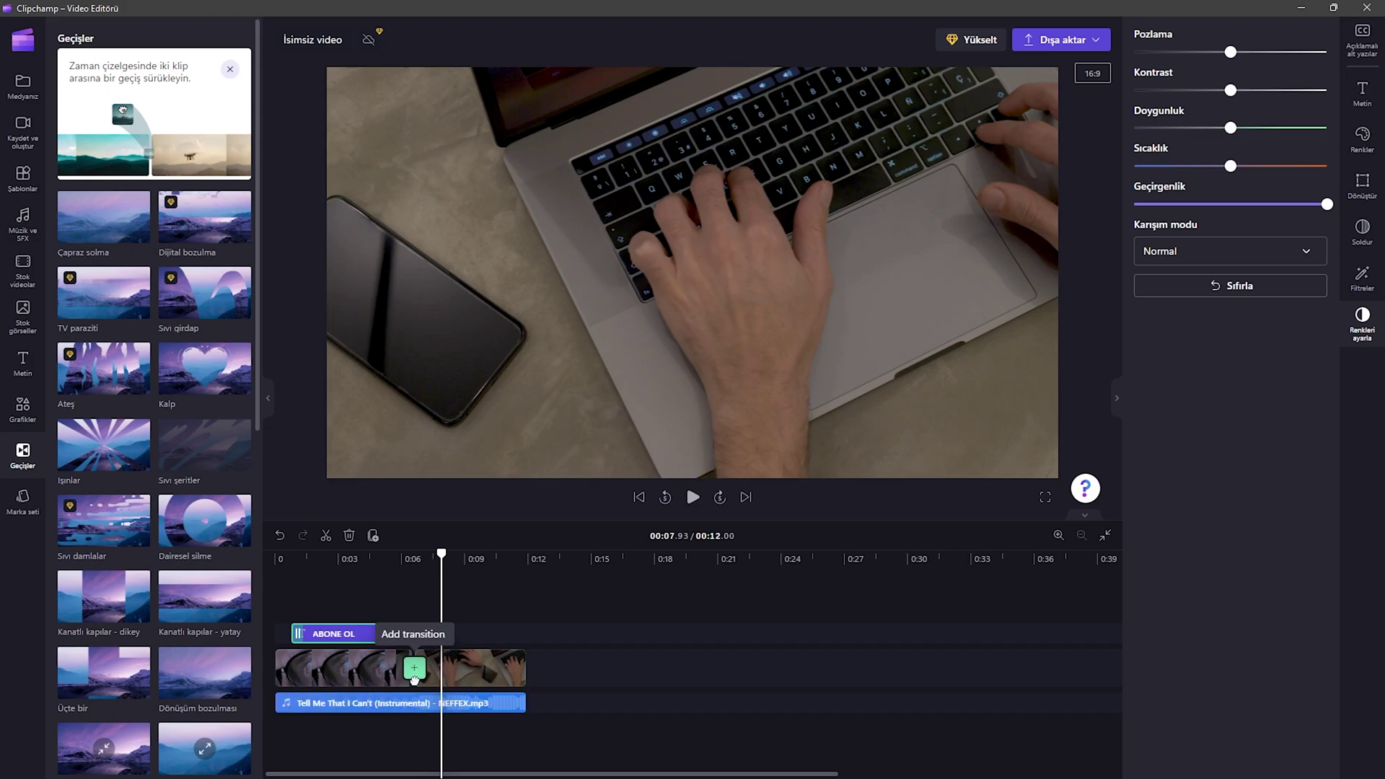
drag(414, 678, 414, 667)
click(402, 559)
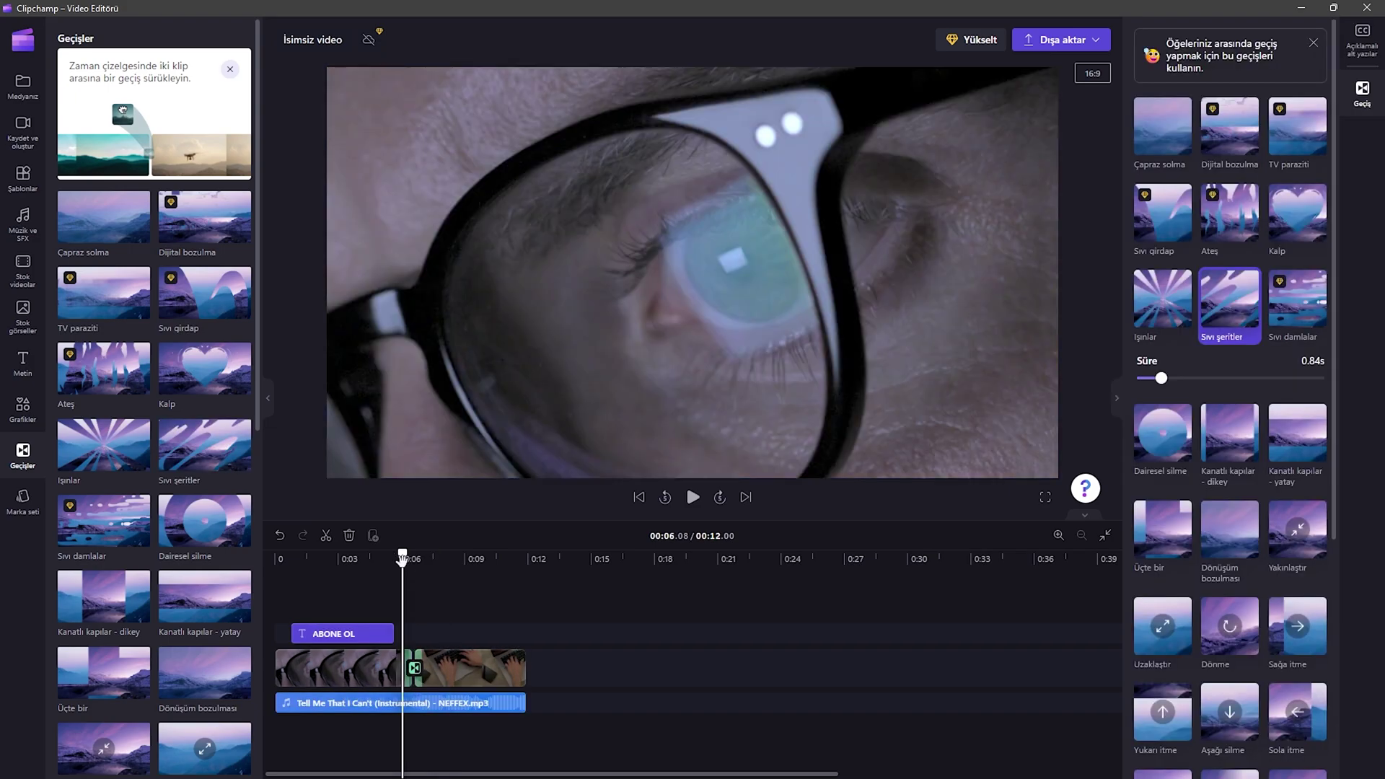
key(space)
key(space)
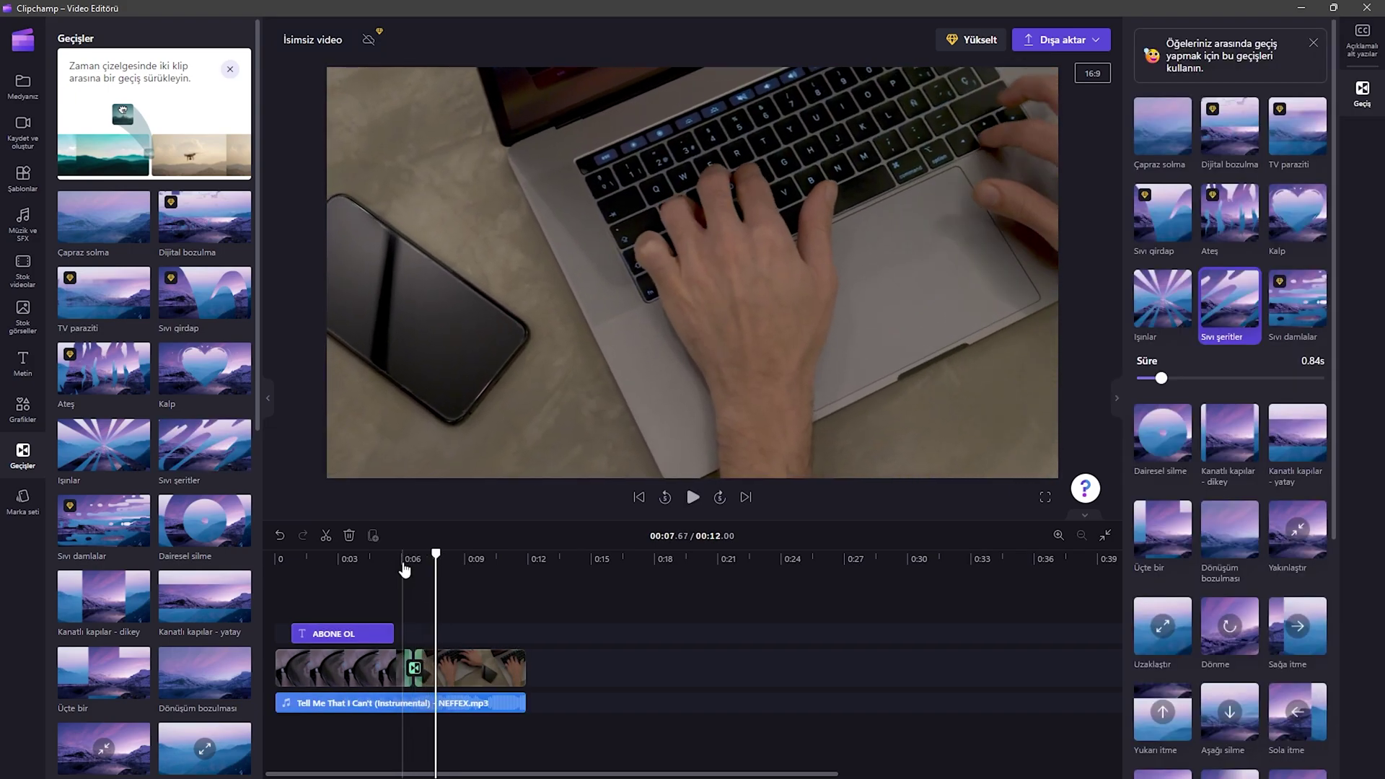